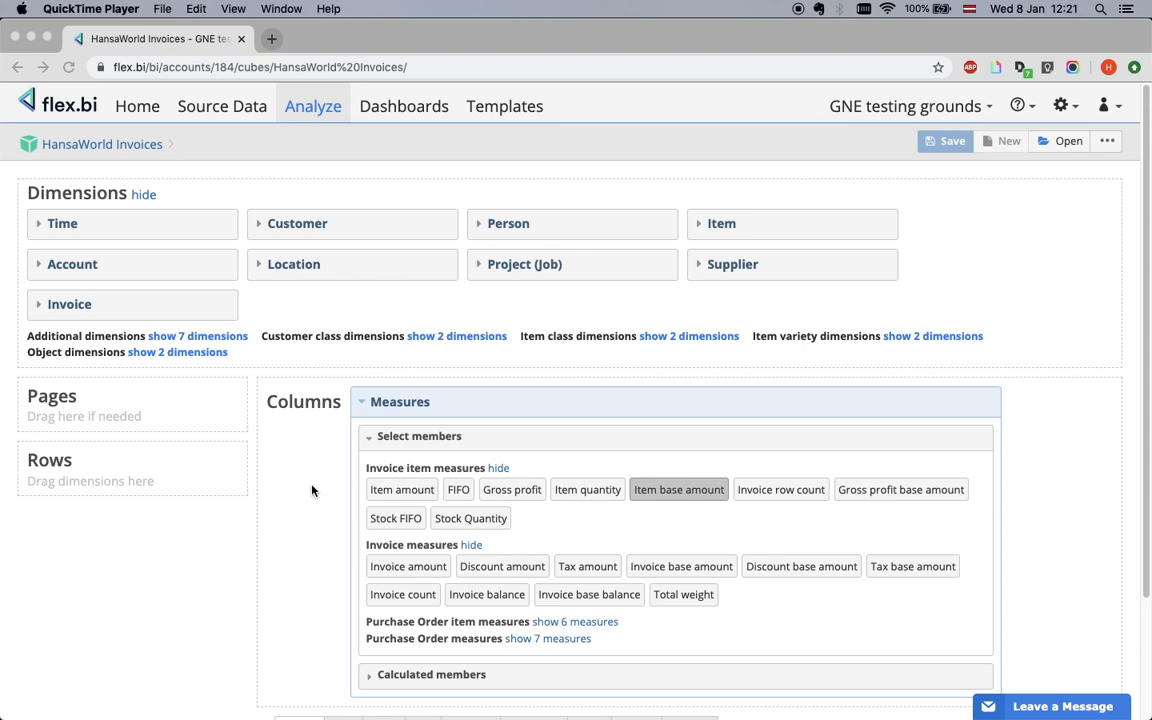
# - Switch to Standard ERP to look at the Payment Terms field on the open invoice, and return to Chrome
pyautogui.moveTo(651, 717)
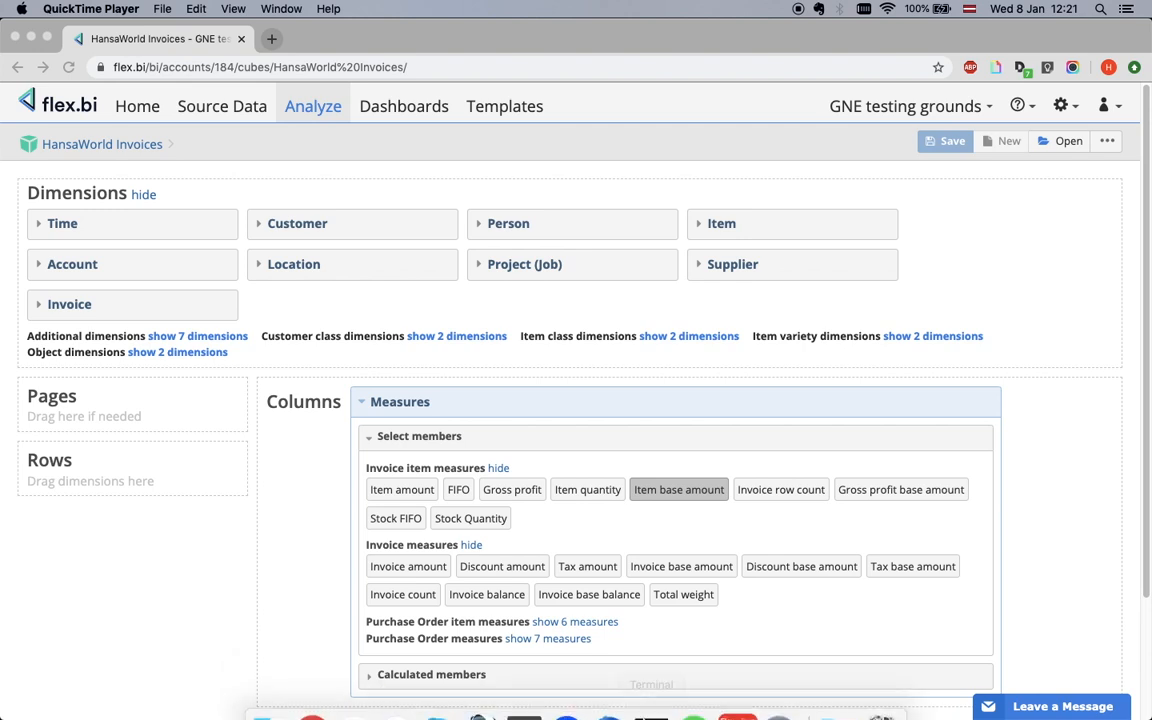
pyautogui.click(737, 692)
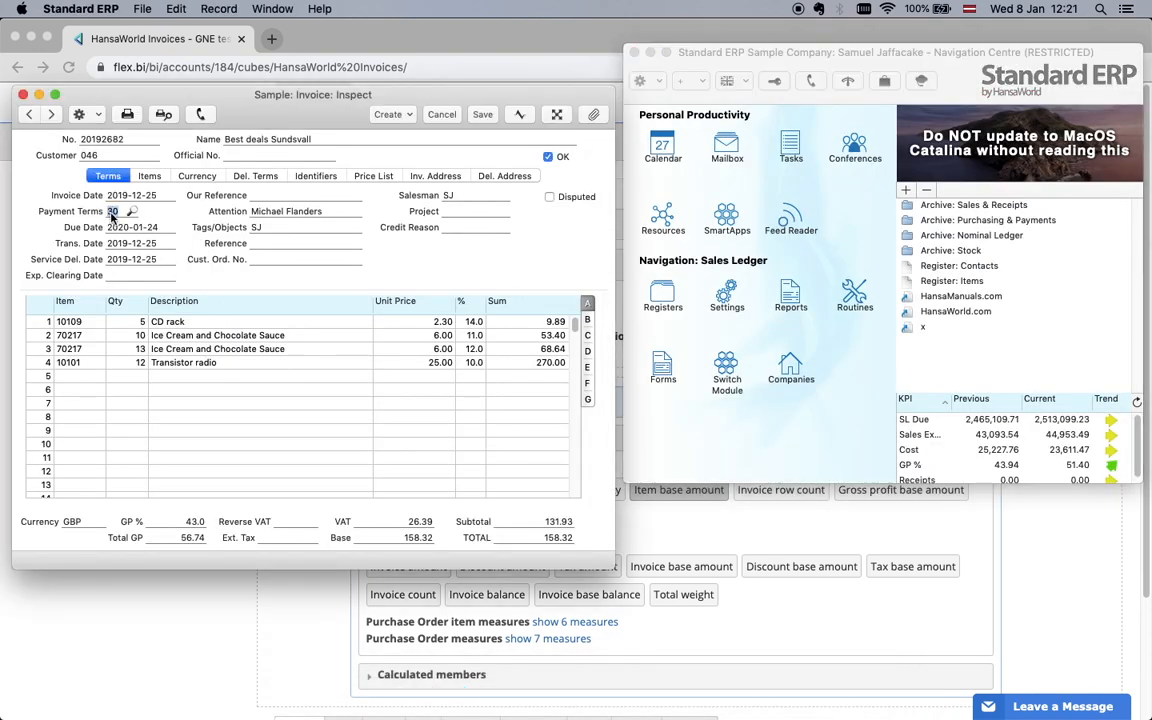
pyautogui.click(201, 644)
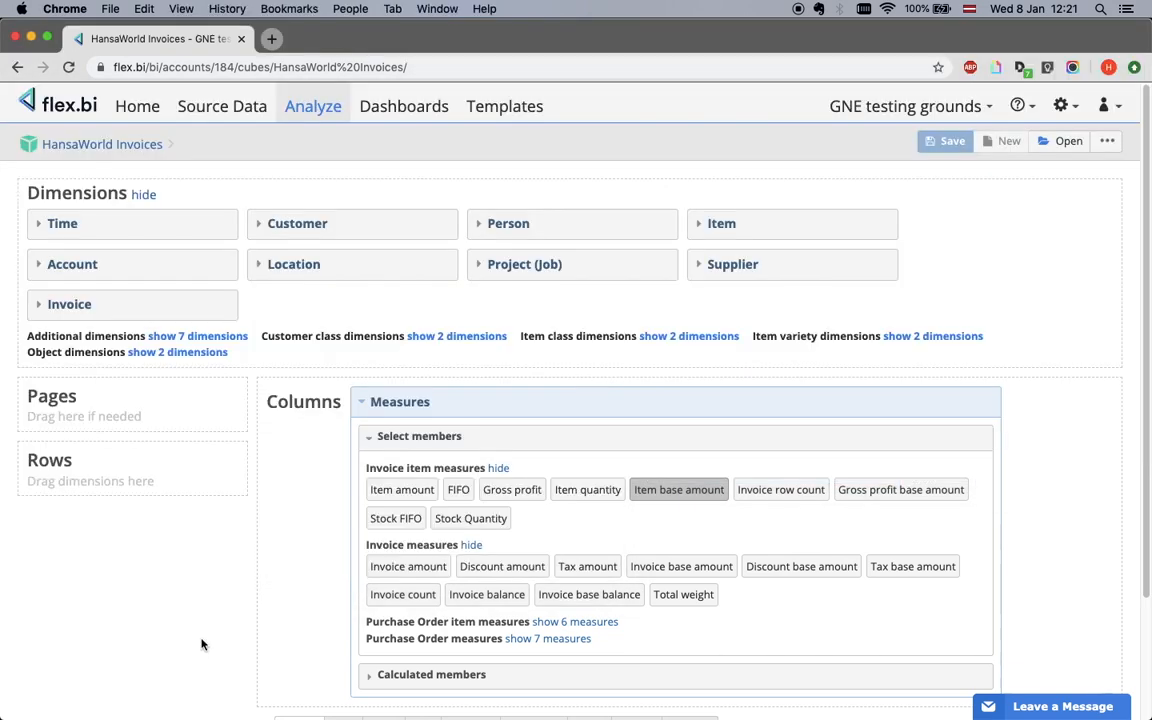
# - Open the documentation article on Advanced Settings for custom fields within the Hansaworld data source guide
pyautogui.click(1018, 105)
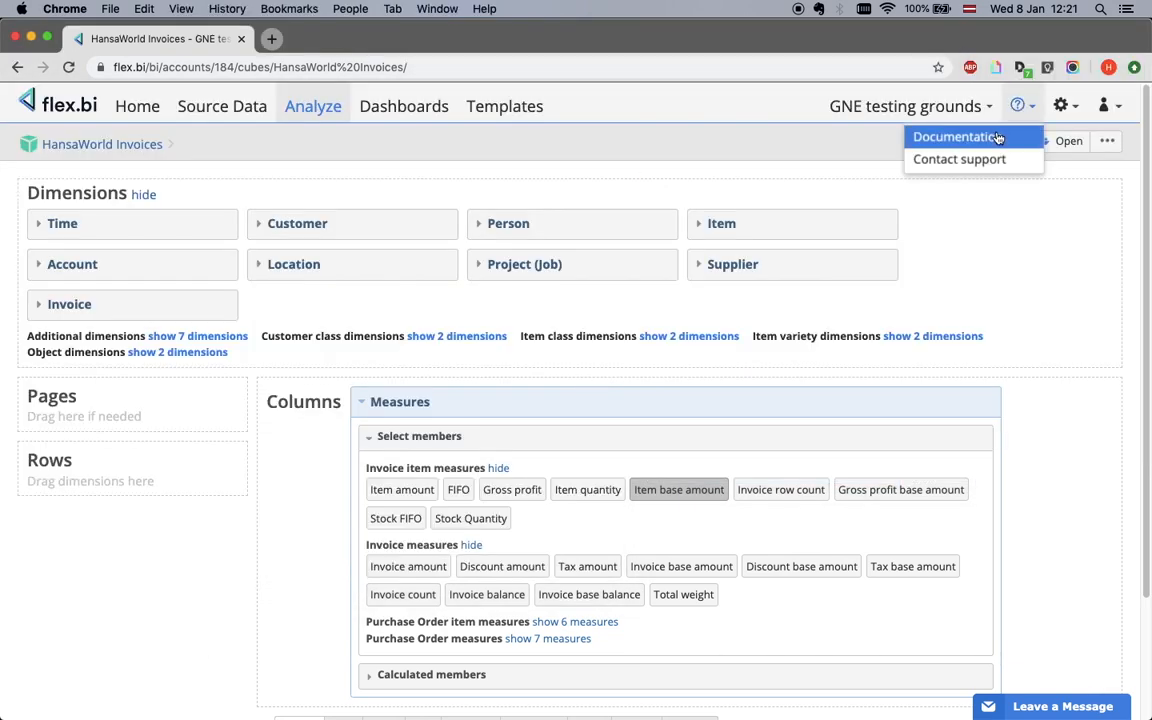
pyautogui.click(997, 137)
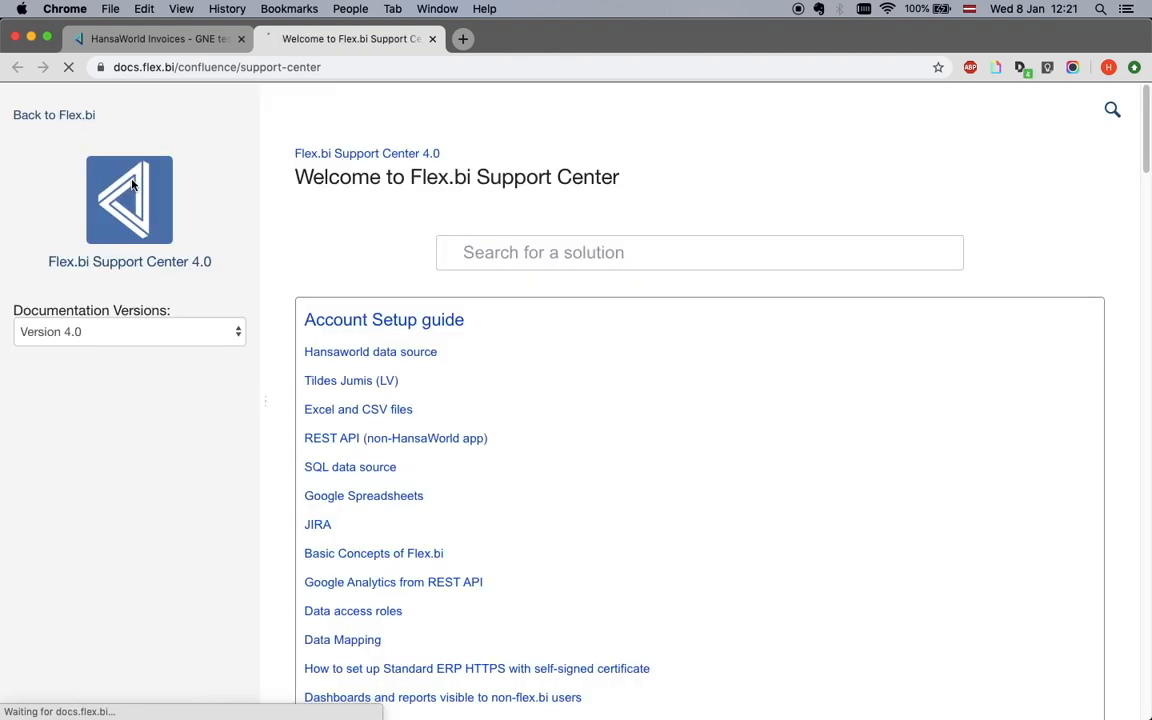
pyautogui.click(20, 317)
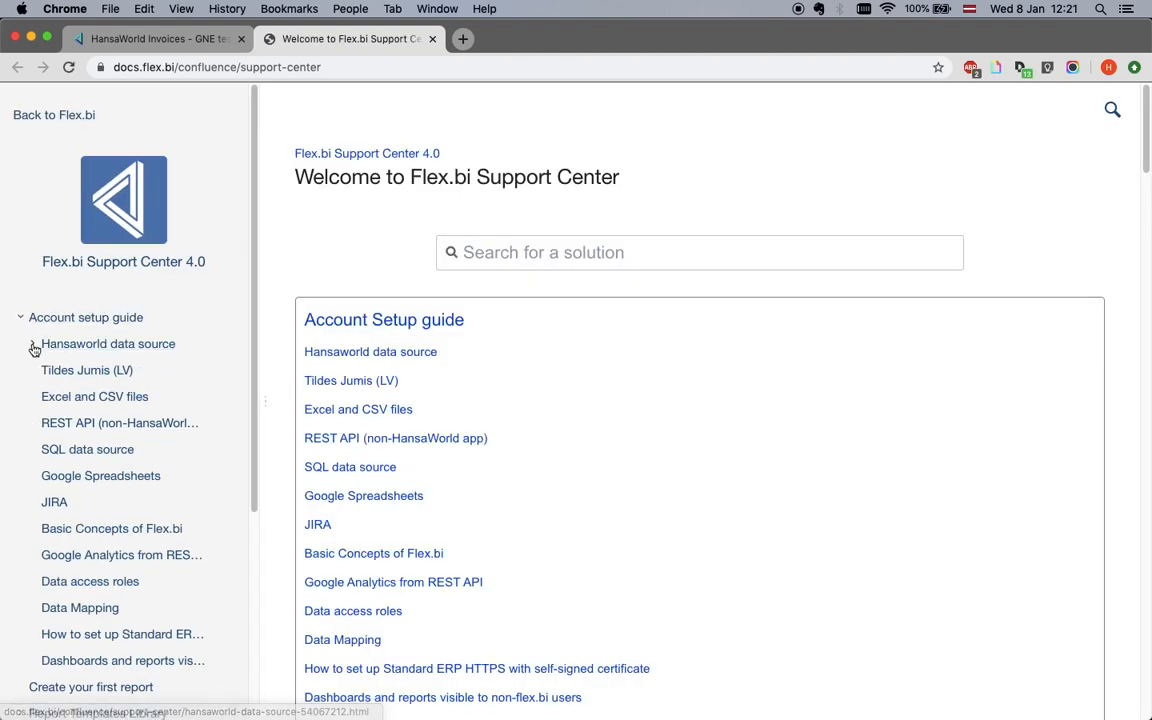
pyautogui.click(33, 344)
pyautogui.click(128, 476)
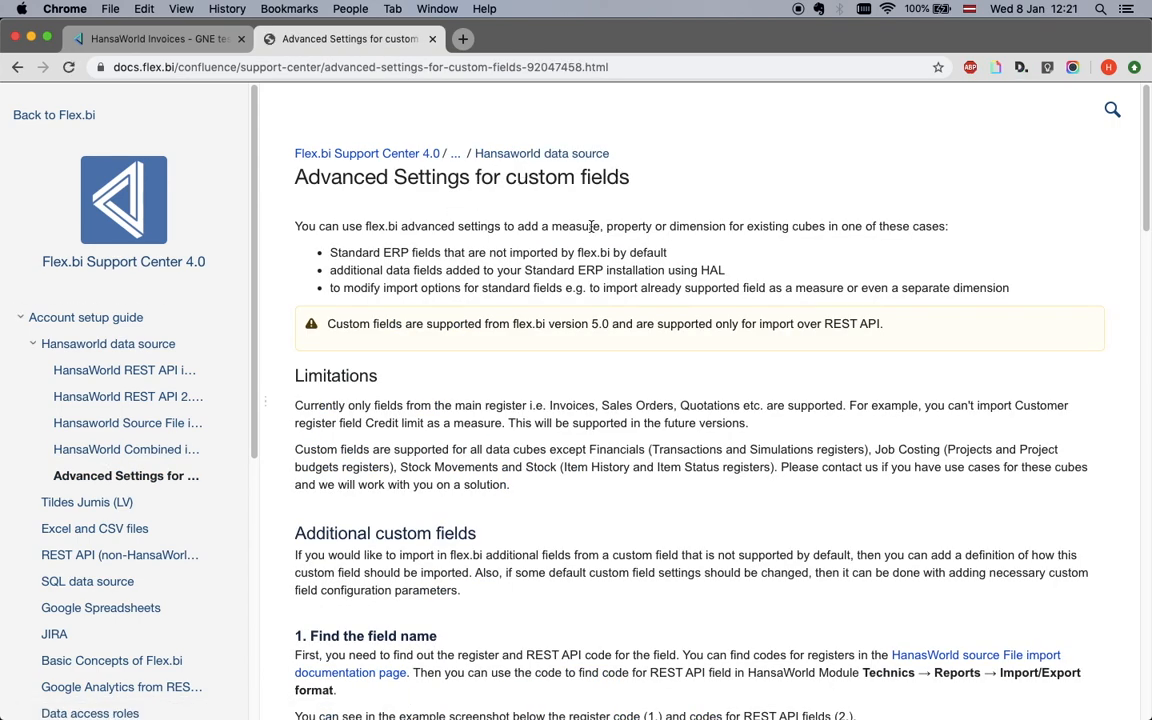
# - Open the HansaWorld source file import documentation in a new tab and find its list of supported HansaWorld files
pyautogui.scroll(-5, 591, 226)
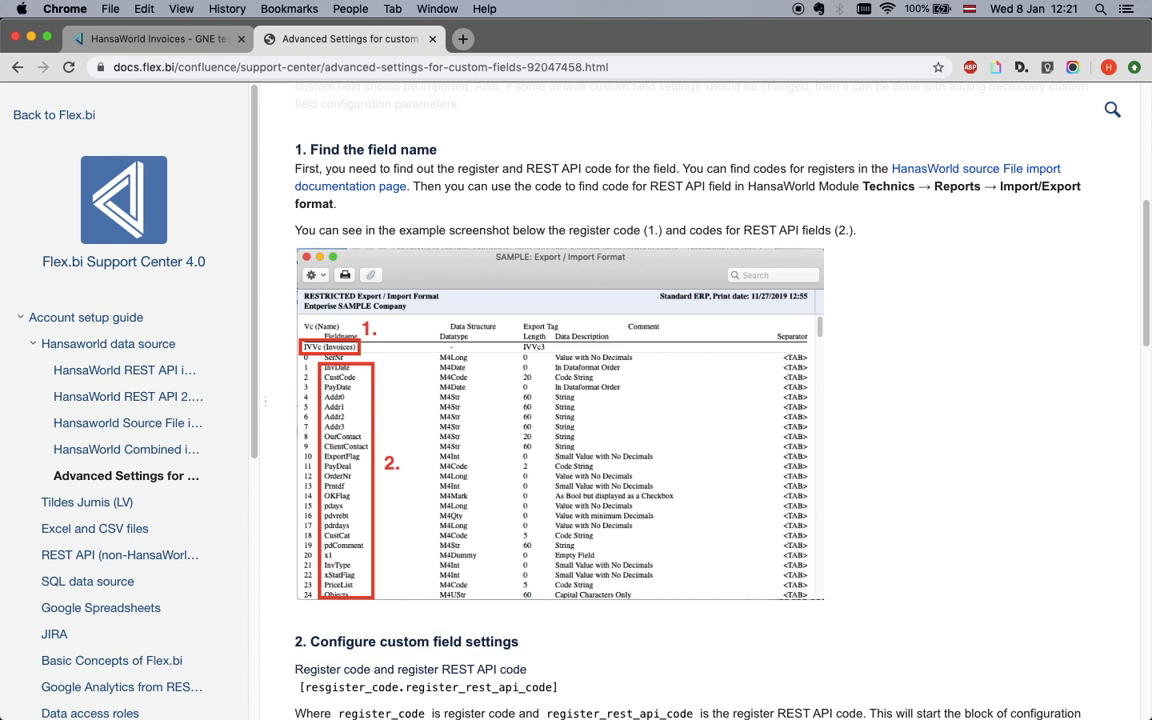
pyautogui.keyDown('super'); pyautogui.click(932, 168); pyautogui.keyUp('super')
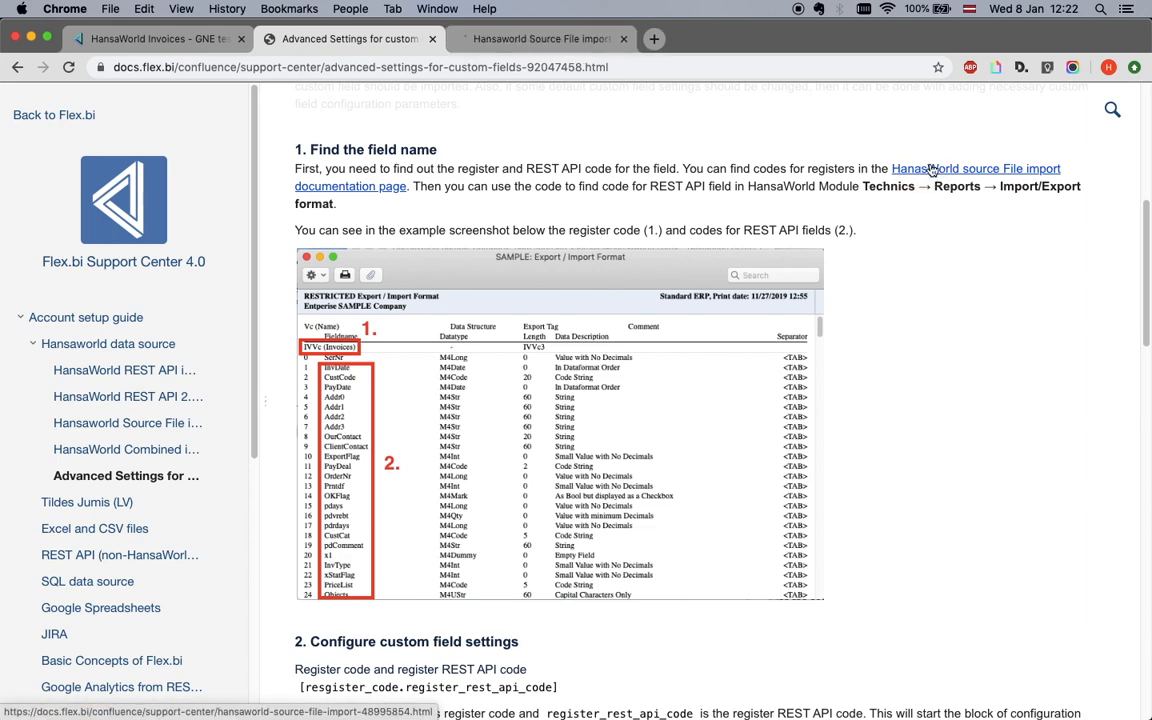
pyautogui.click(505, 37)
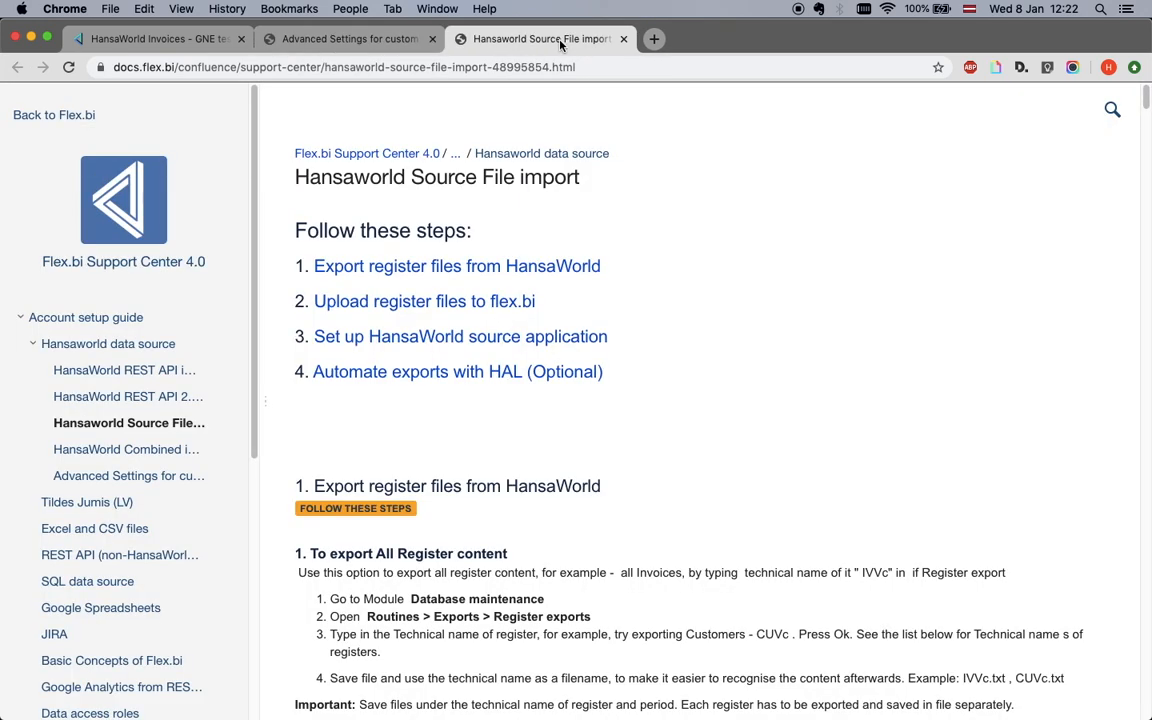
pyautogui.scroll(-15, 522, 267)
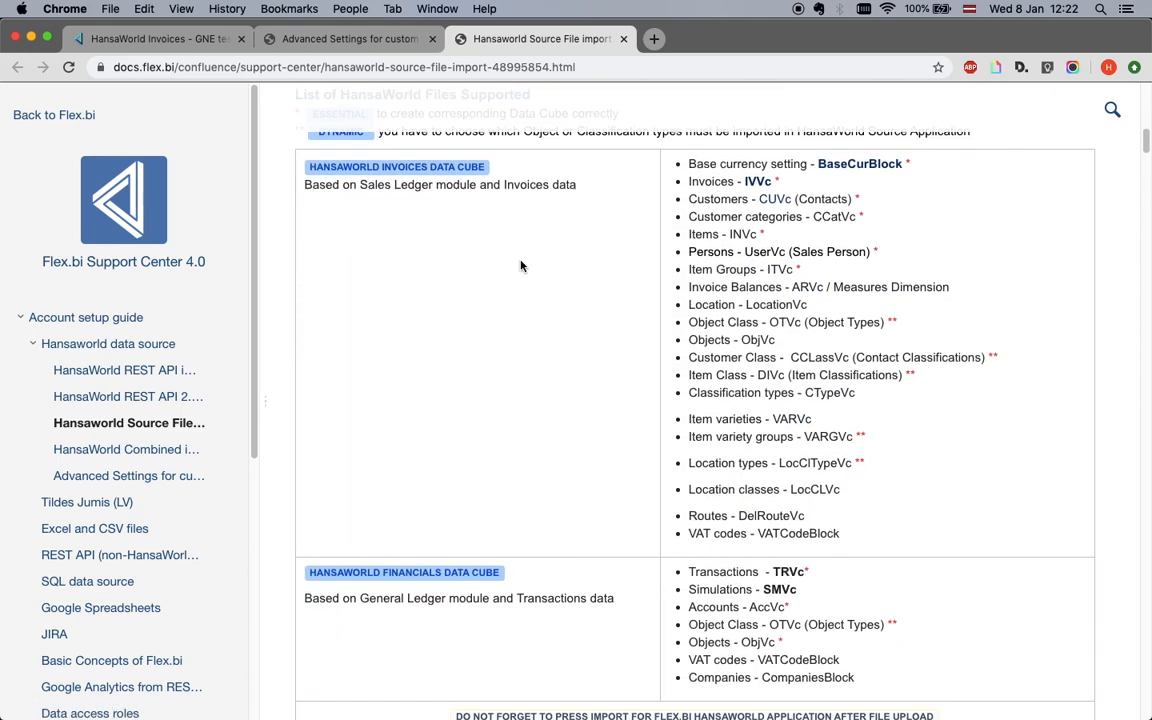
pyautogui.scroll(5, 703, 396)
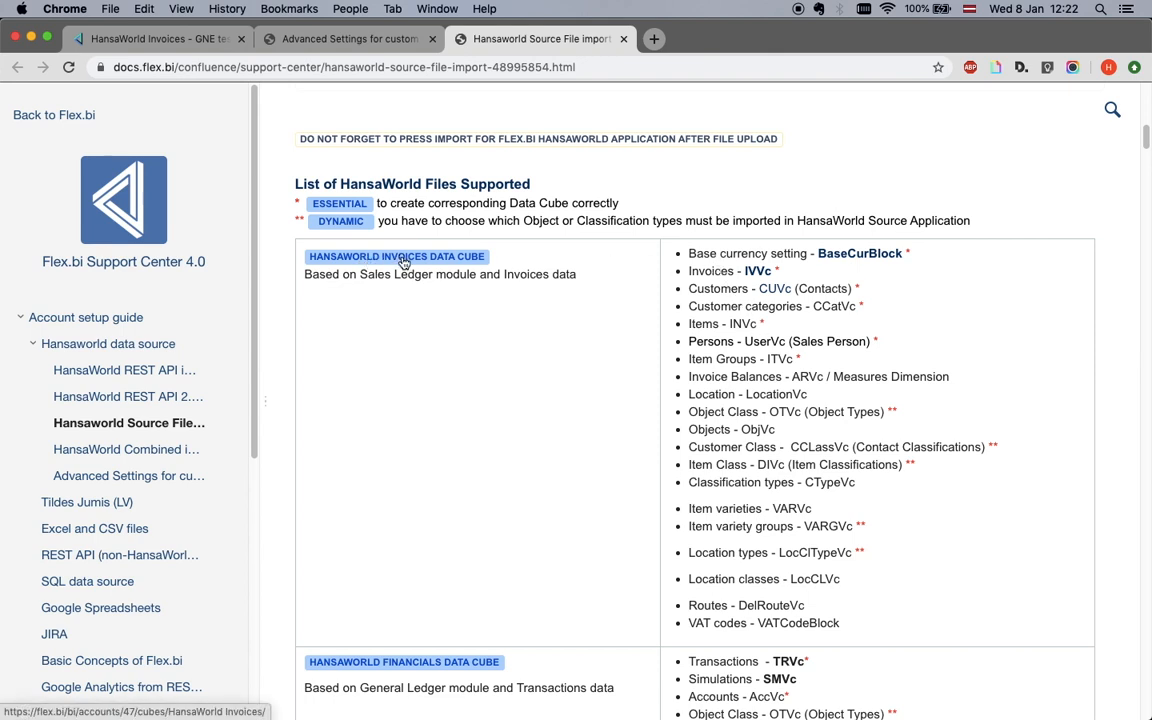
# - Copy the Invoices register code IVVc from the supported files list and close that documentation page
pyautogui.doubleClick(710, 271)
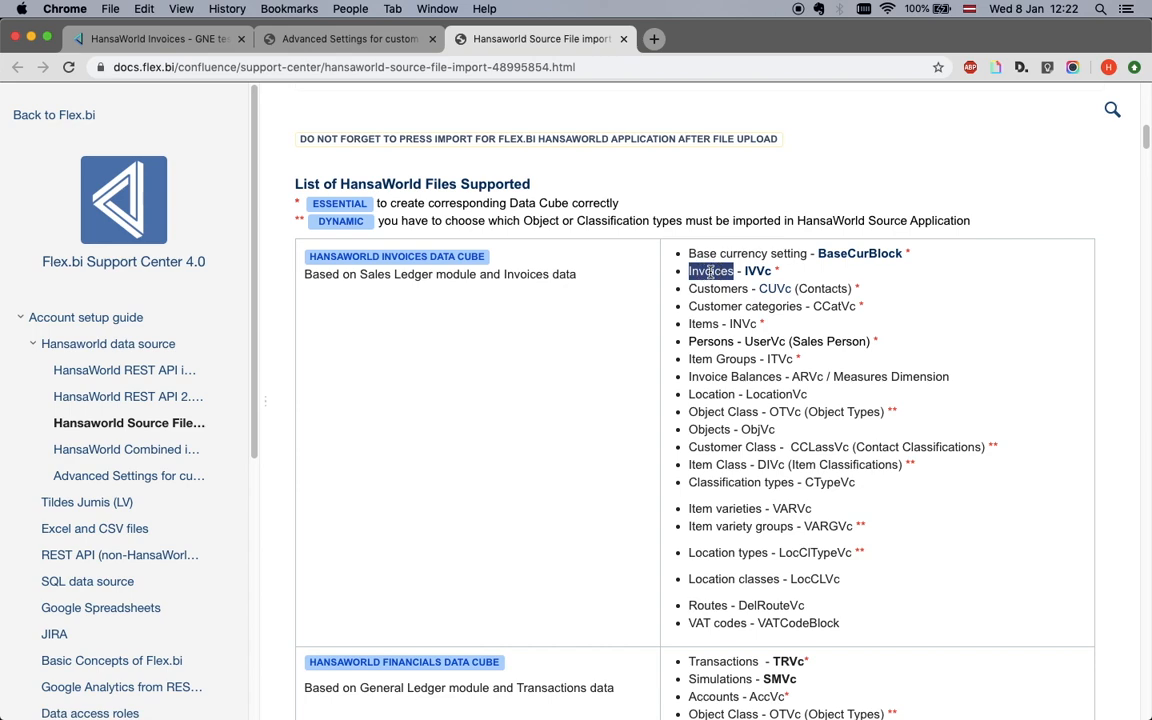
pyautogui.doubleClick(758, 271)
pyautogui.press('super+c')
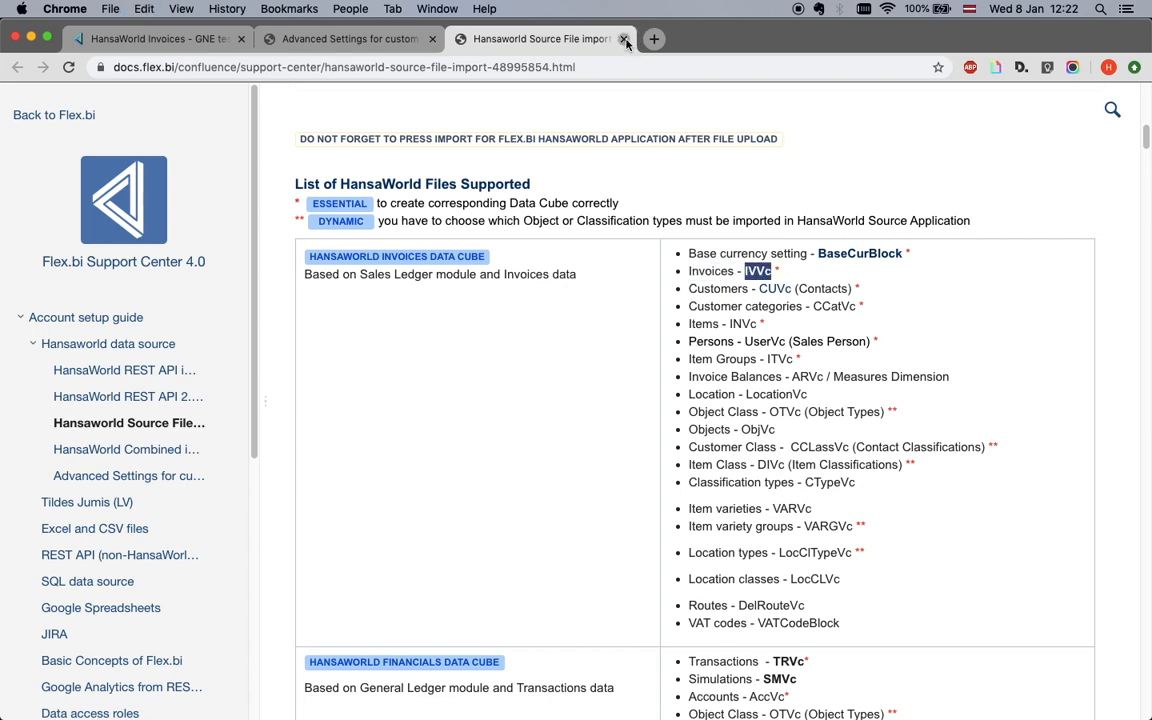
pyautogui.press('super+w')
# - Switch to Standard ERP and change the active module to Technics
pyautogui.moveTo(782, 707)
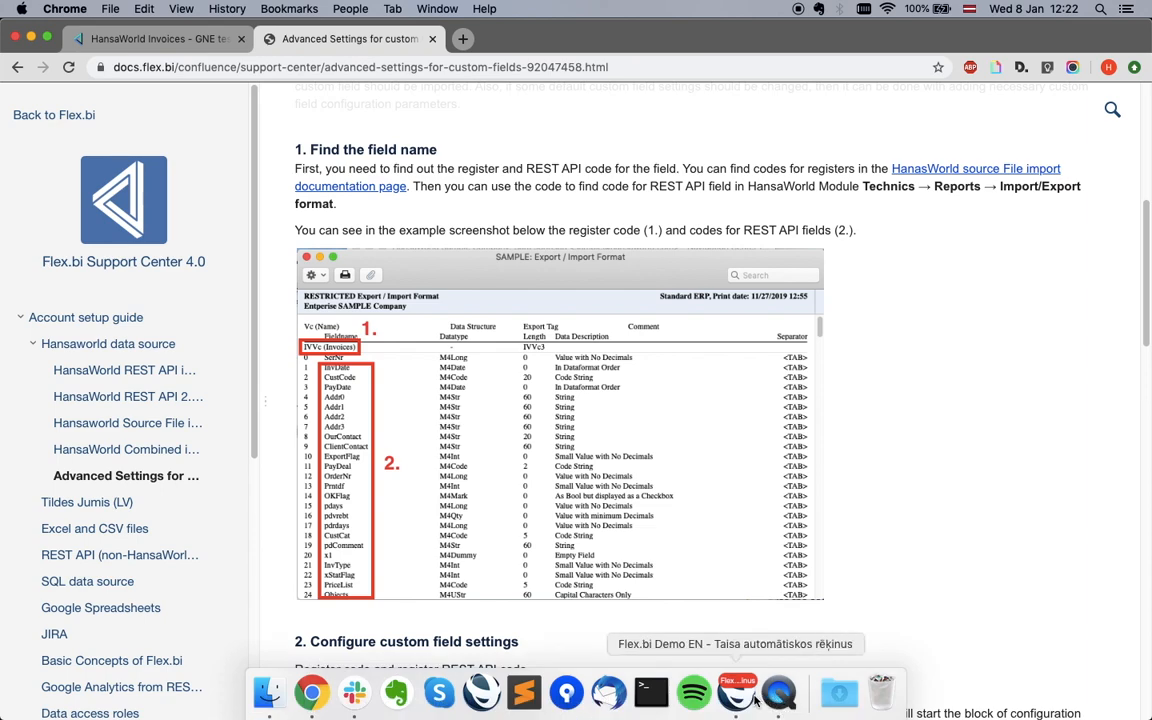
pyautogui.click(609, 692)
pyautogui.click(804, 64)
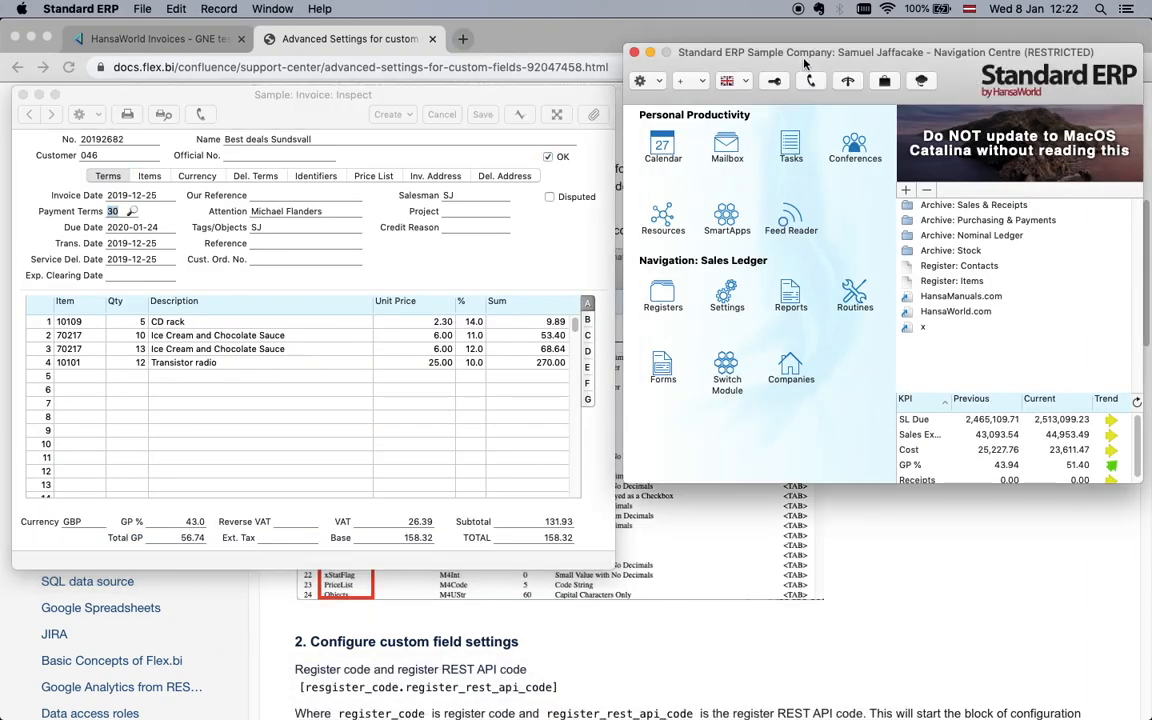
pyautogui.press('super+0')
pyautogui.write('te')
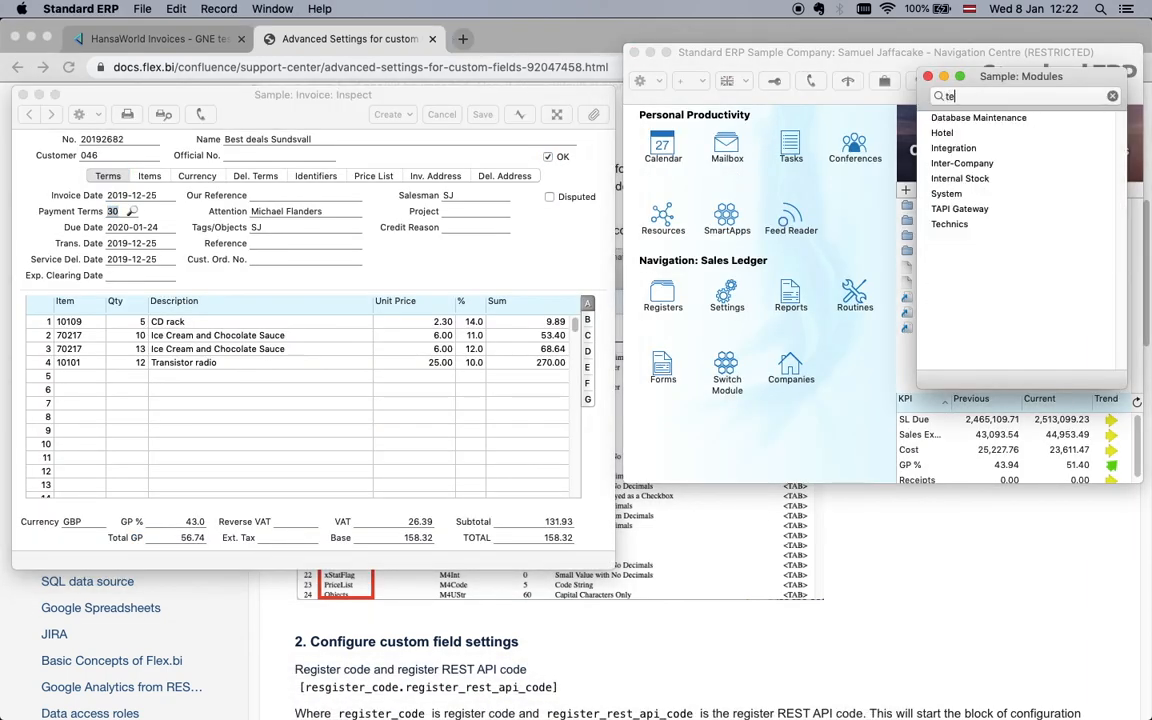
pyautogui.write('ch')
pyautogui.doubleClick(950, 118)
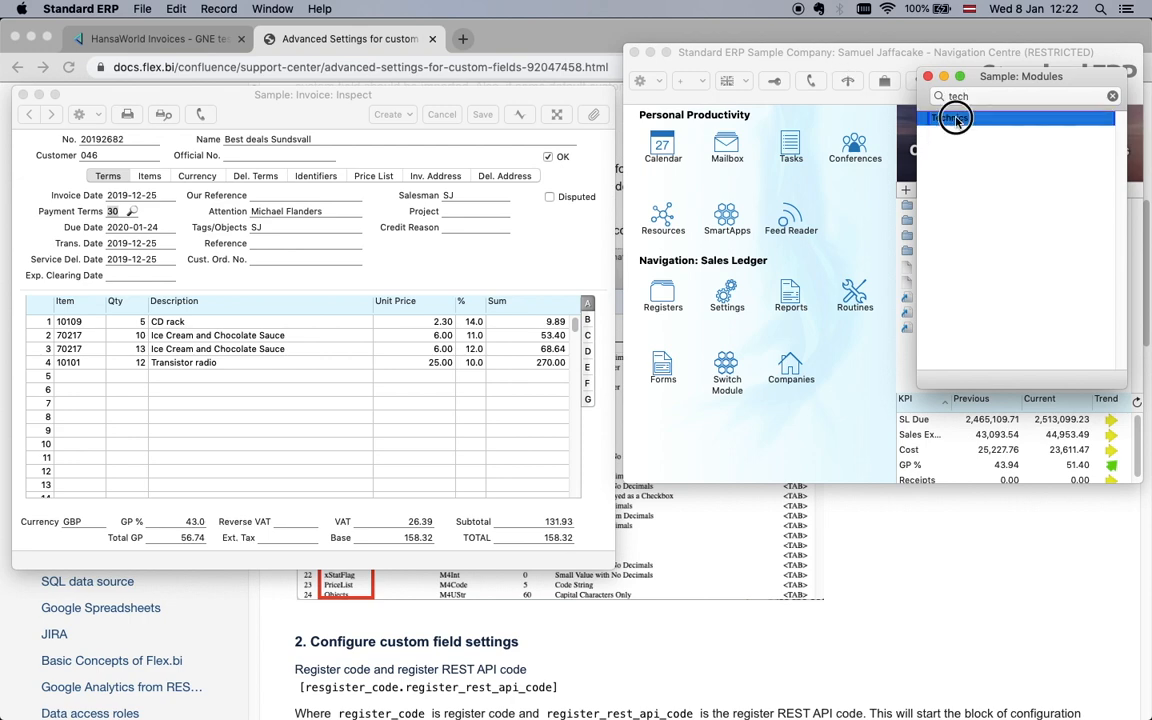
# - Run the Export/Import Format report to screen for the view code IVVc
pyautogui.press('super+r')
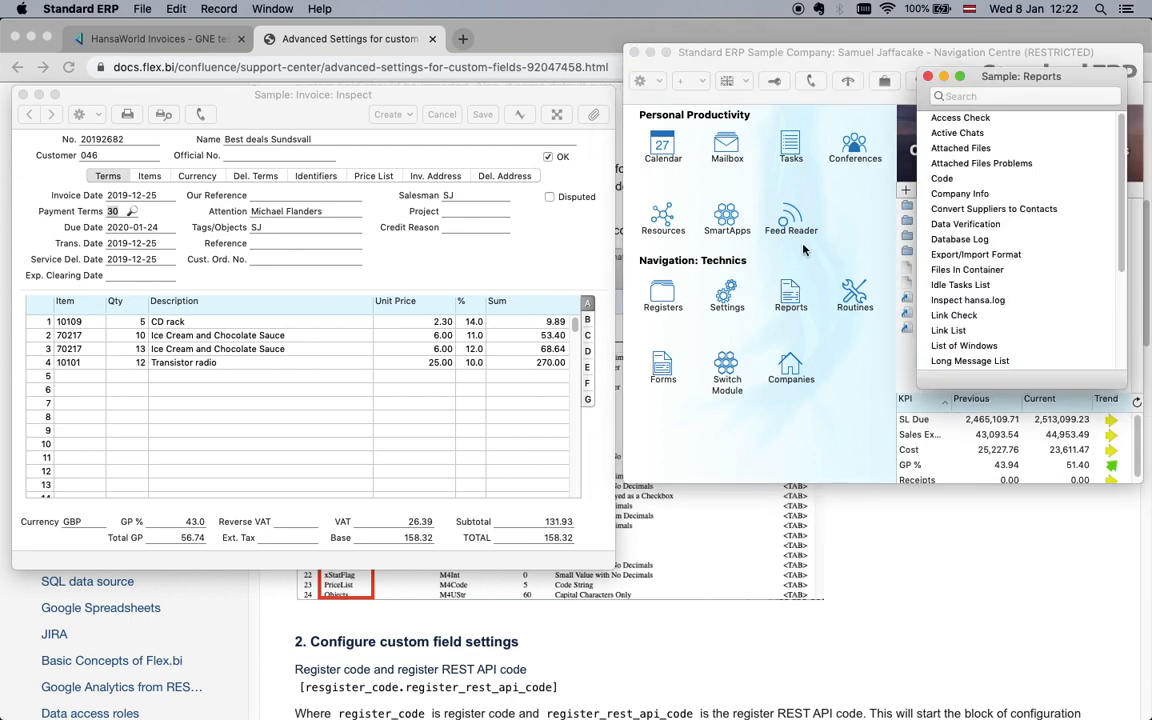
pyautogui.write('exp')
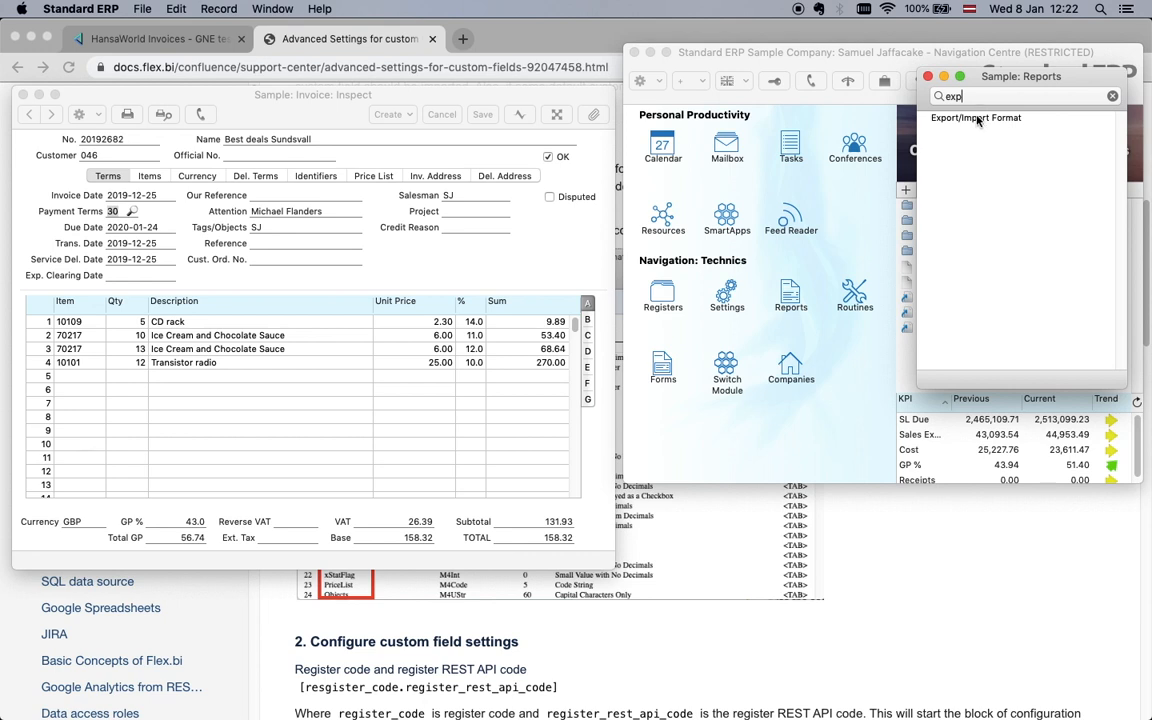
pyautogui.doubleClick(977, 120)
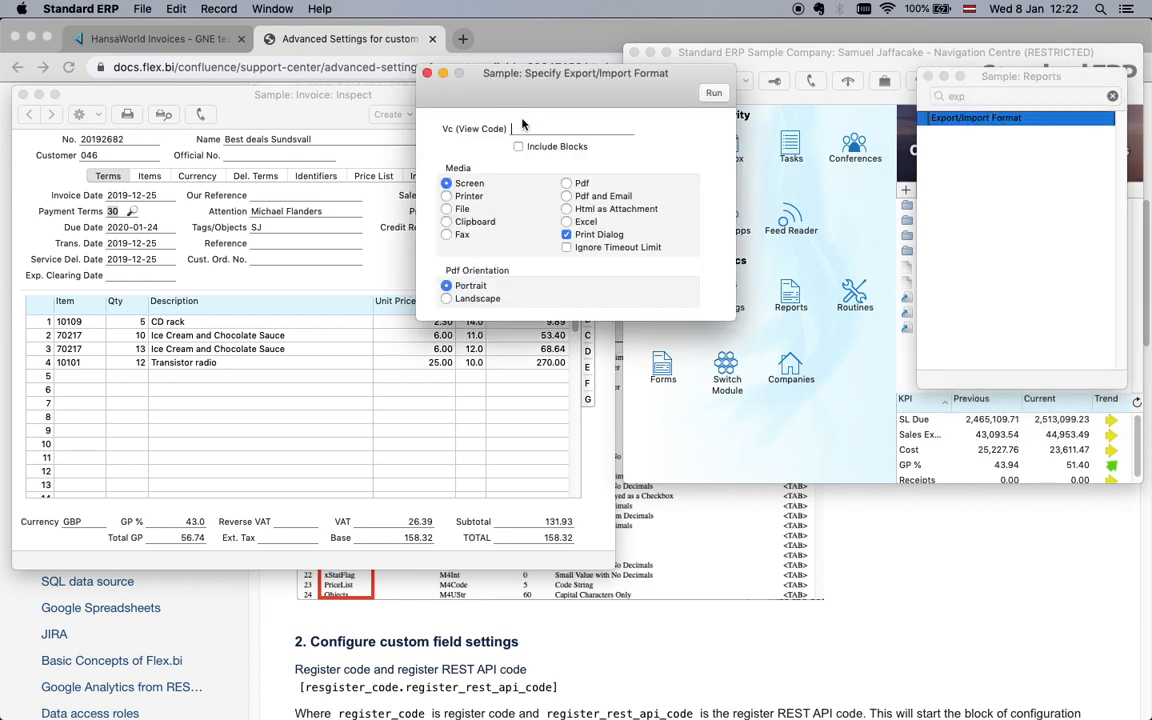
pyautogui.press('super+v')
pyautogui.click(703, 95)
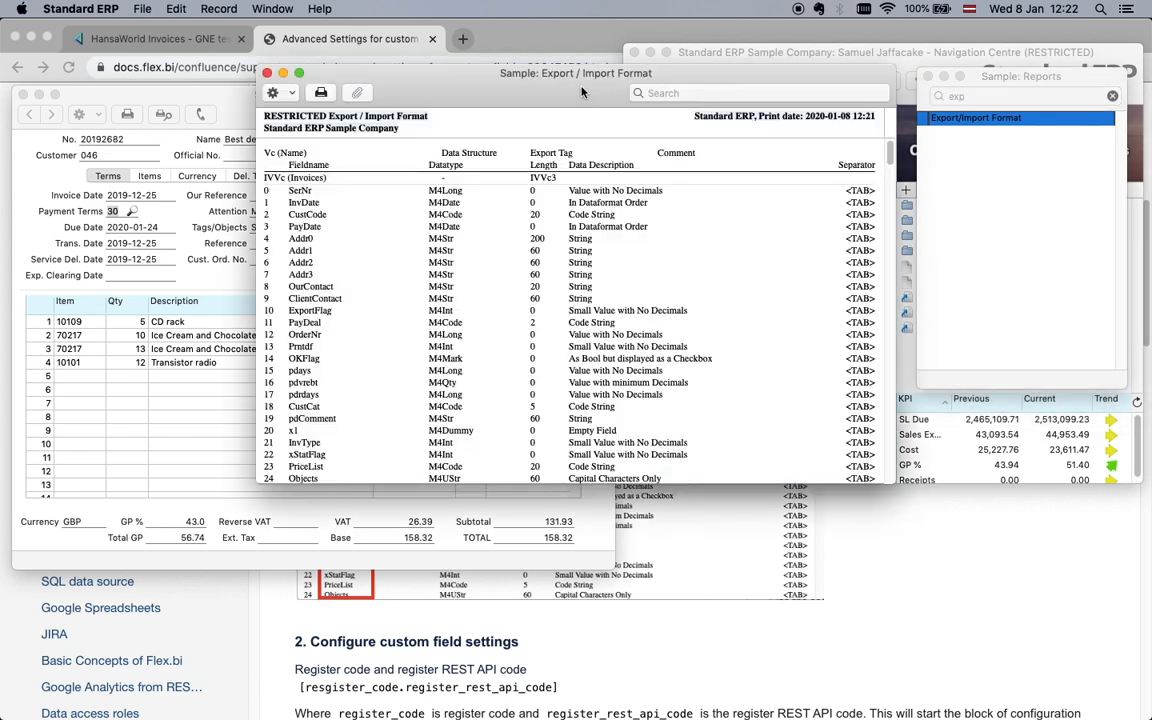
# - Enlarge the Export / Import Format report window and reposition it so the invoice's payment terms stay visible
pyautogui.moveTo(583, 86); pyautogui.dragTo(582, 48)
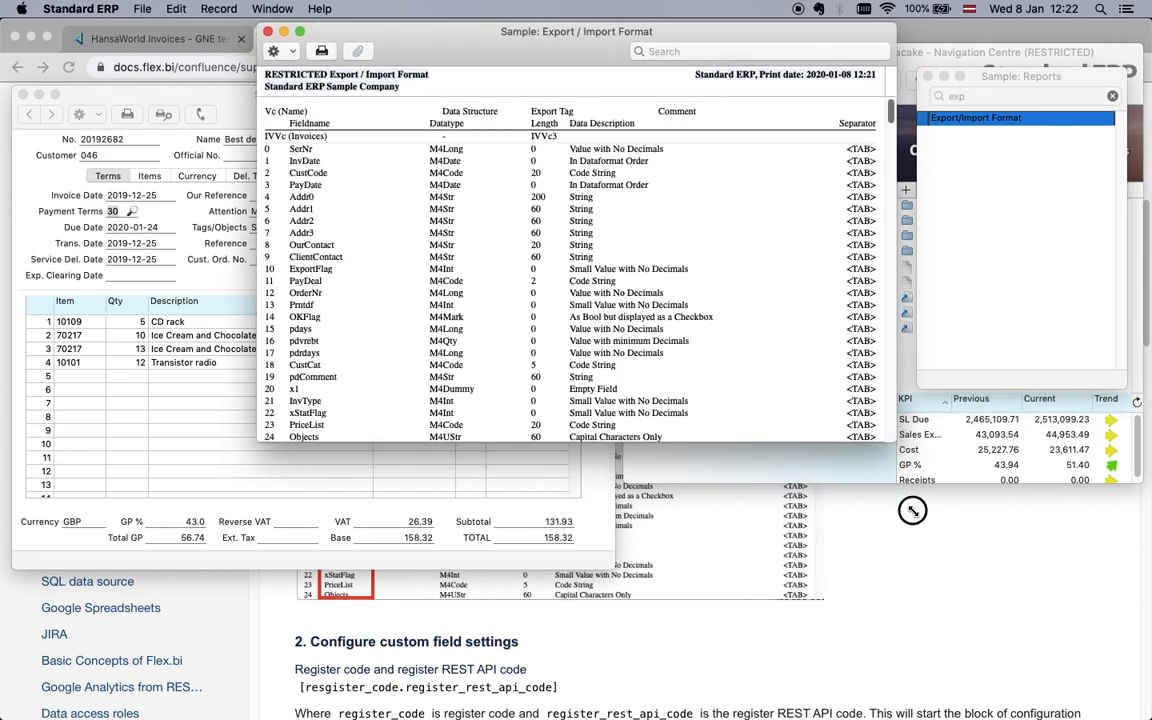
pyautogui.moveTo(895, 448); pyautogui.dragTo(940, 662)
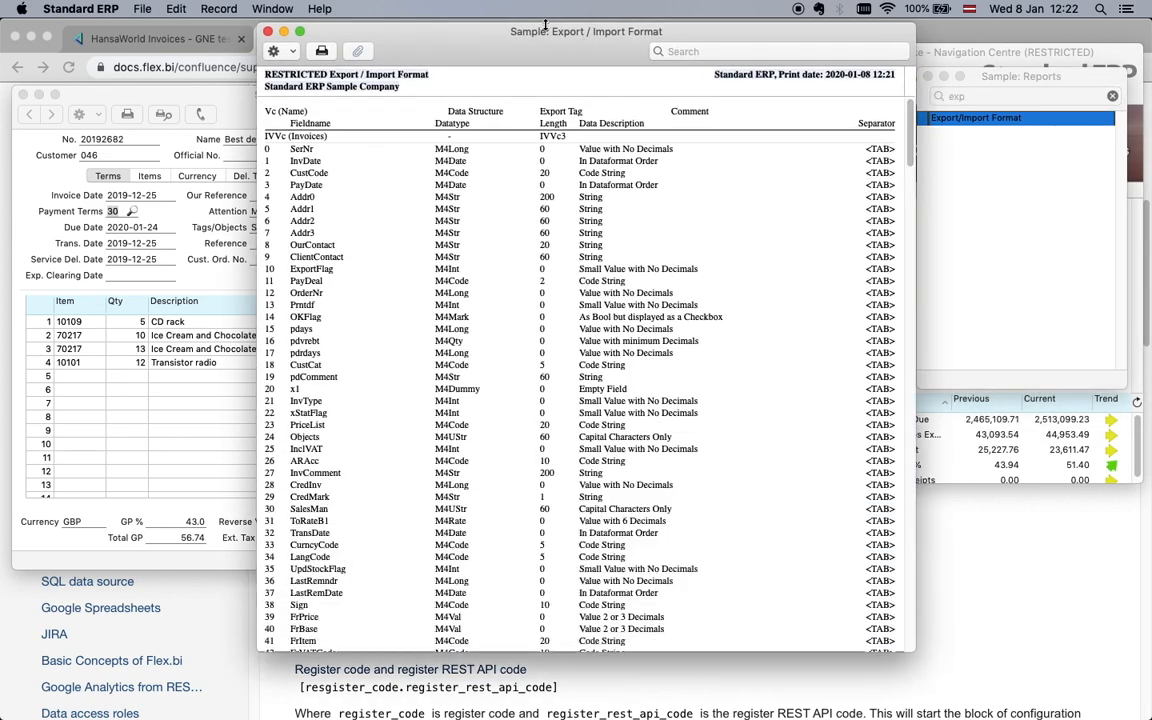
pyautogui.moveTo(542, 36); pyautogui.dragTo(666, 55)
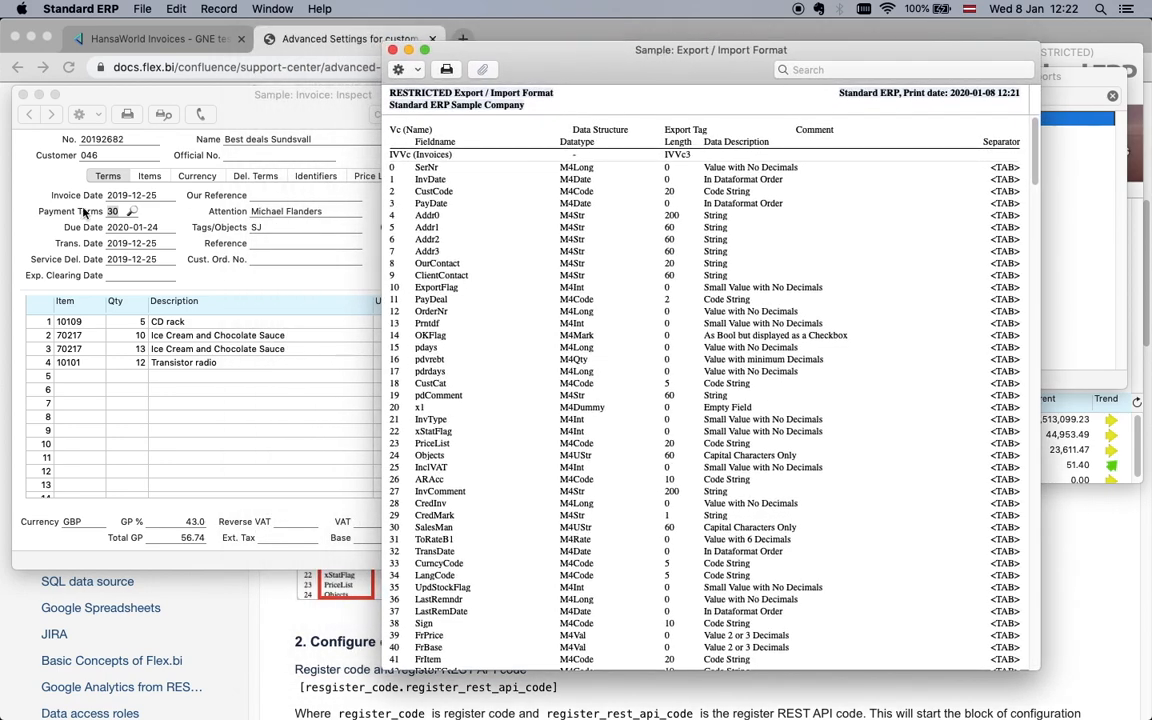
# - Compare the invoice's Payment Terms field with the report, highlighting the IVVc register heading and the PayDeal field name
pyautogui.click(75, 210)
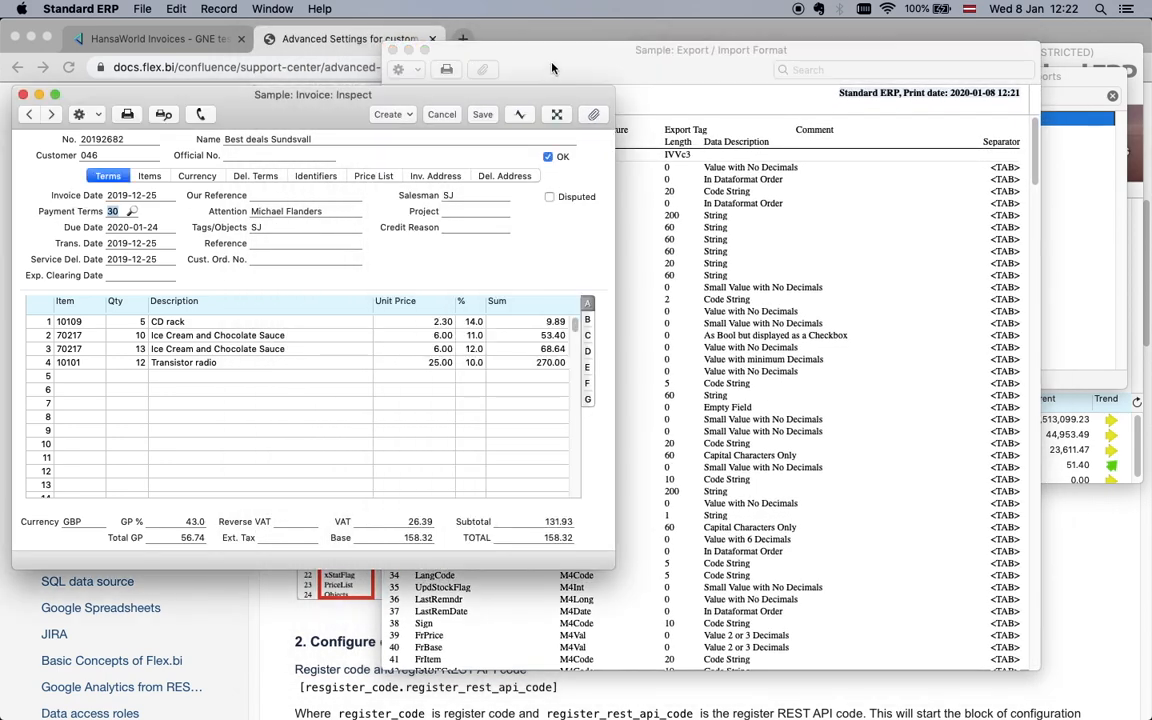
pyautogui.click(554, 67)
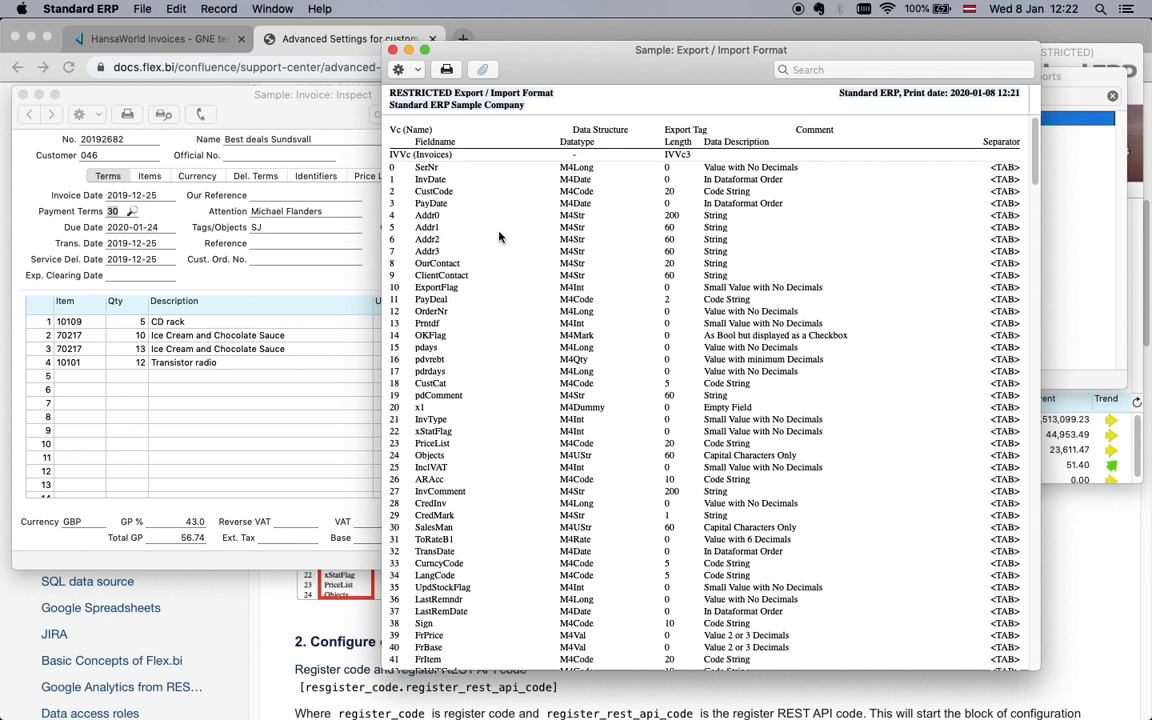
pyautogui.doubleClick(433, 300)
pyautogui.tripleClick(404, 156)
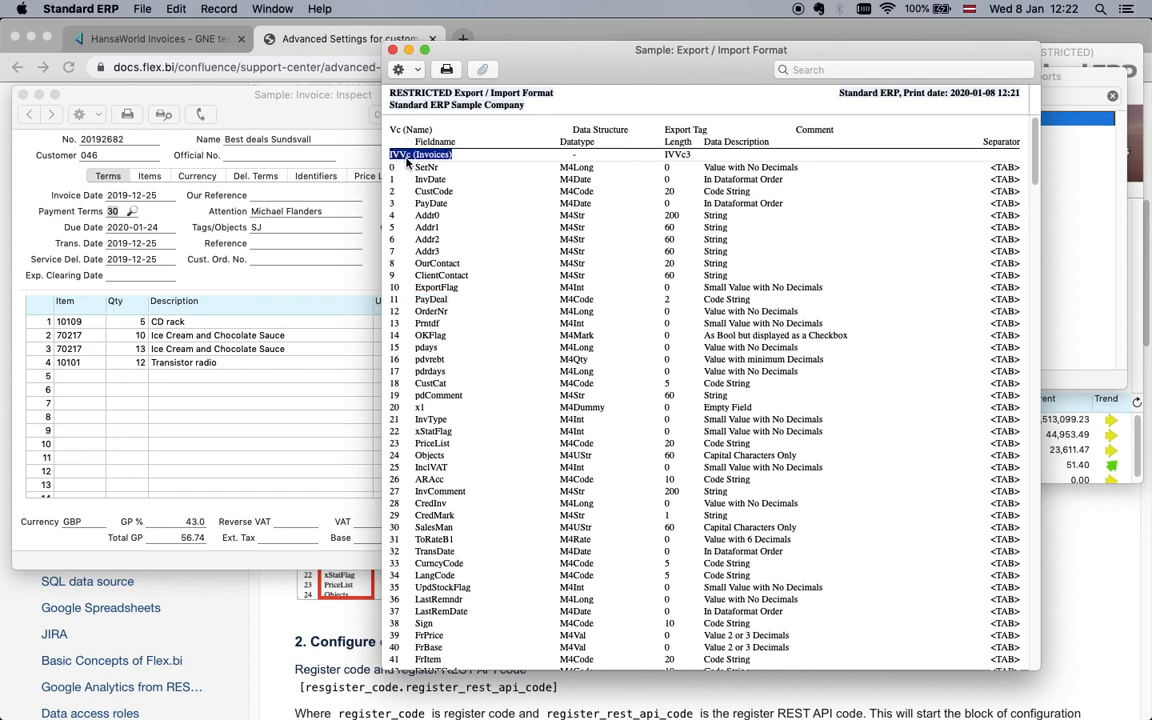
pyautogui.doubleClick(440, 301)
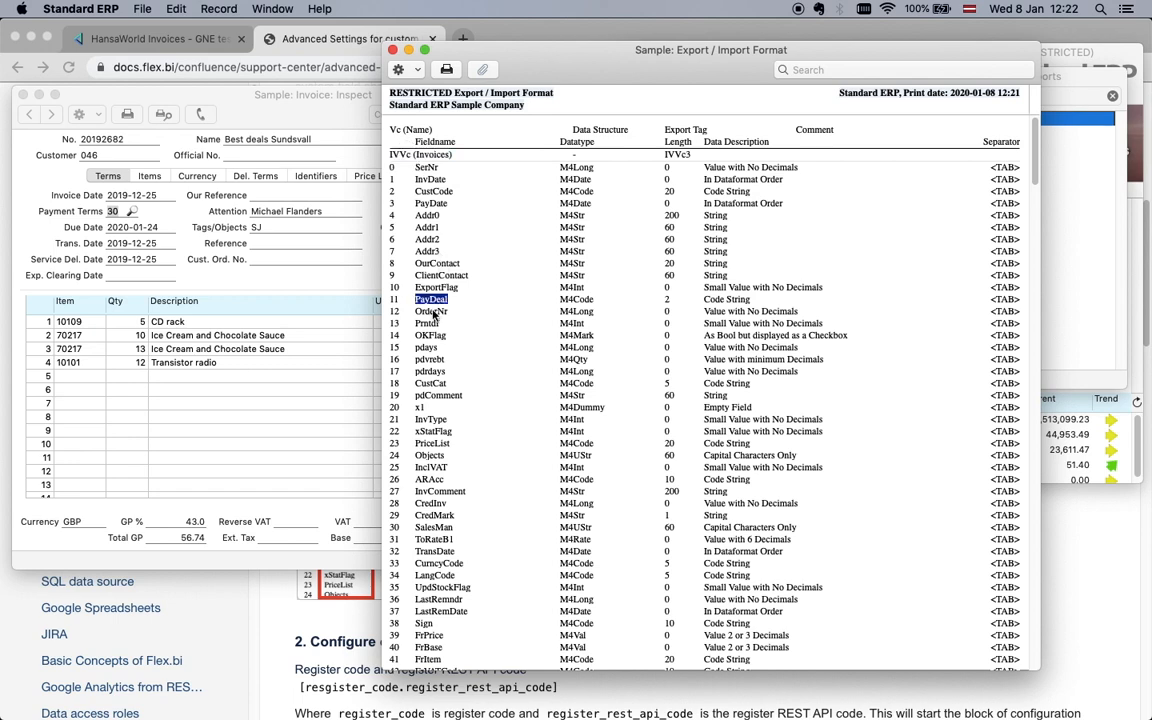
# - Return to the documentation in Chrome and review the section on configuring custom field settings
pyautogui.click(291, 619)
pyautogui.scroll(-4, 601, 461)
pyautogui.scroll(-1, 601, 461)
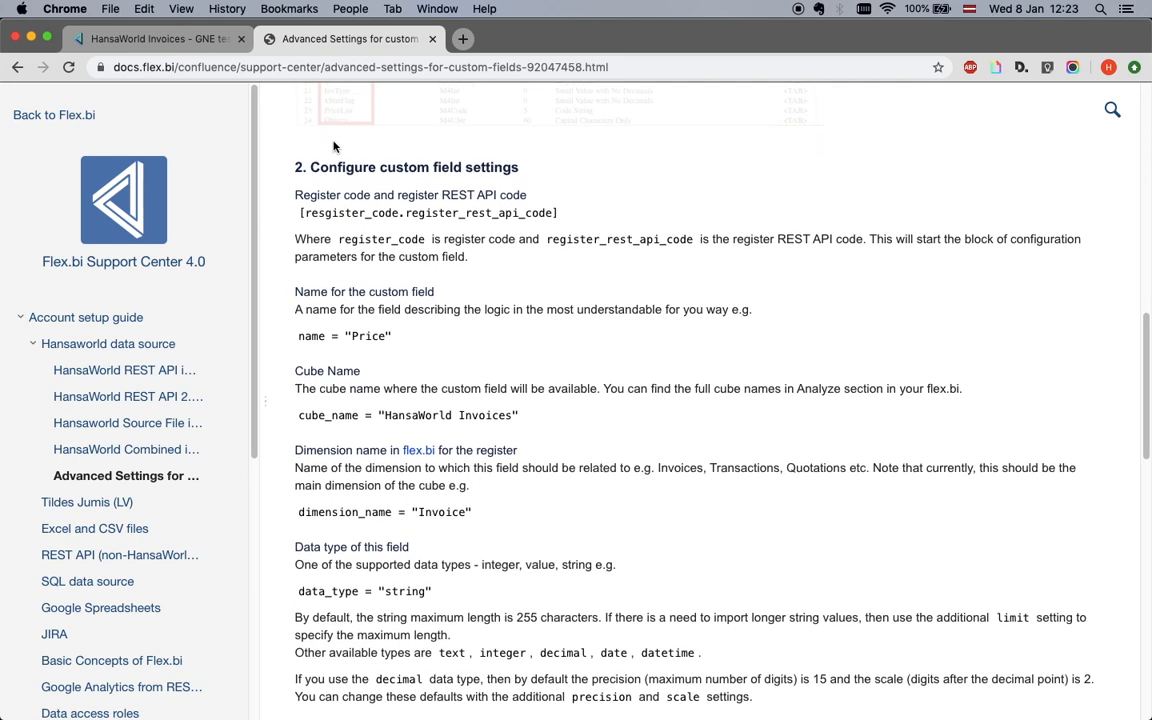
# - Edit the HansaWorld source application in flex.bi, keeping its connection parameters, and continue to the source selection options
pyautogui.click(185, 50)
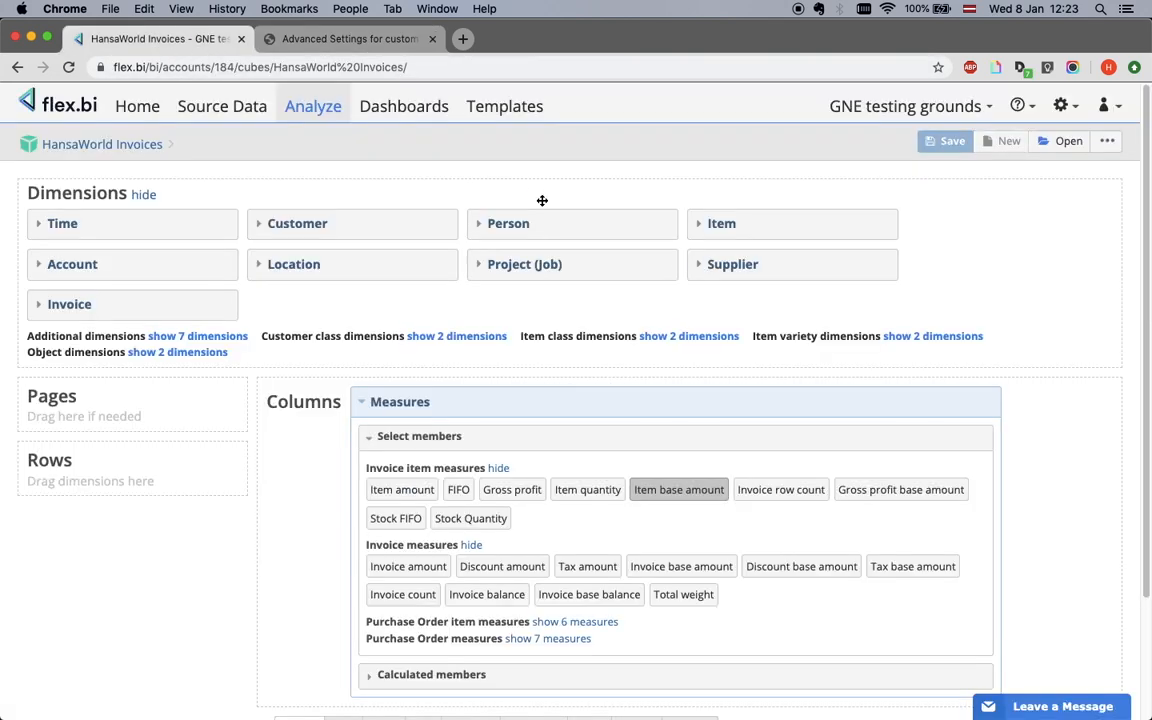
pyautogui.click(226, 112)
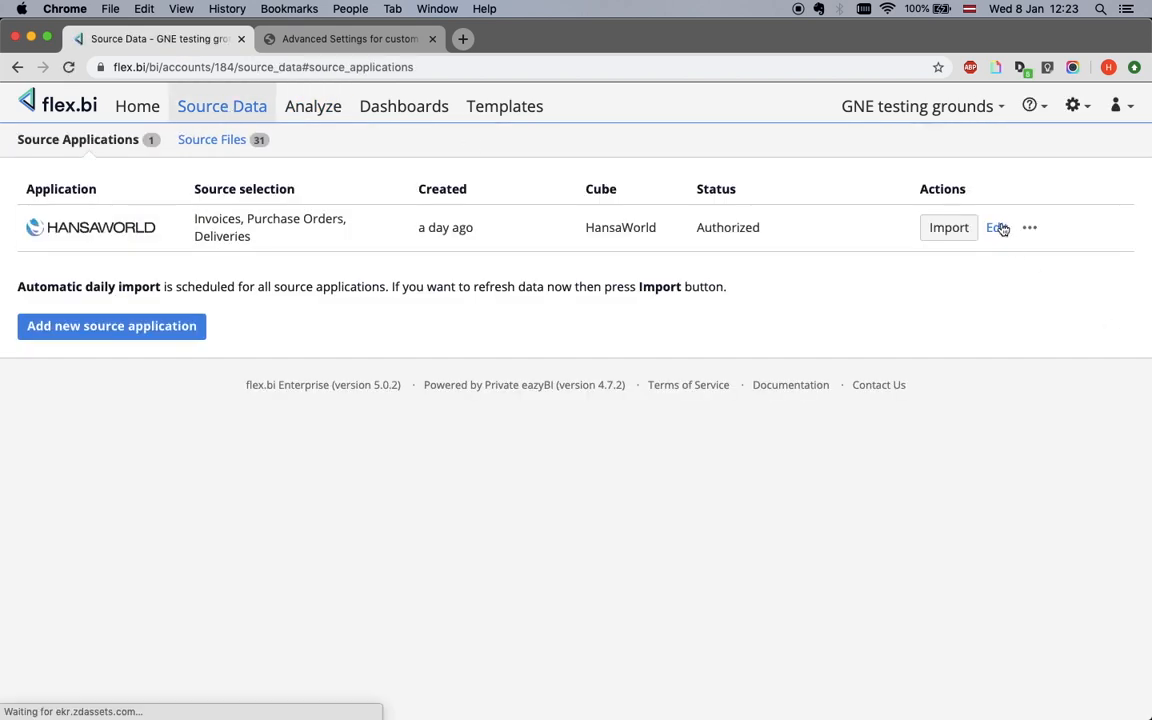
pyautogui.click(997, 228)
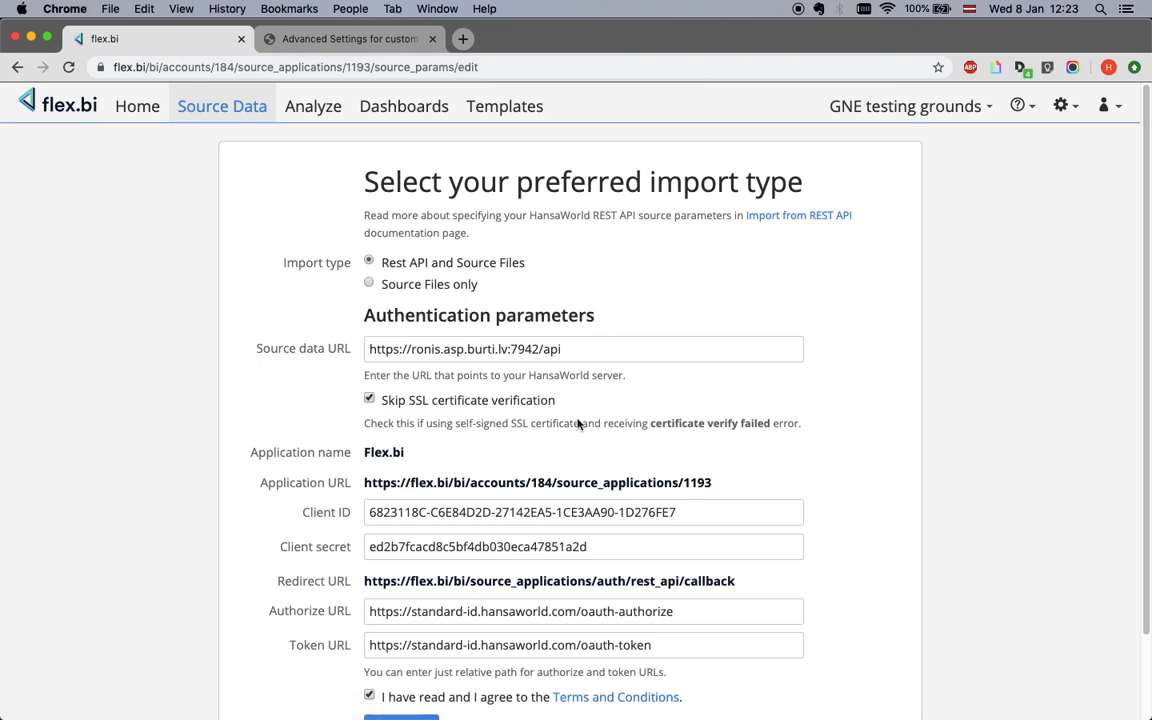
pyautogui.scroll(-2, 578, 424)
pyautogui.click(405, 632)
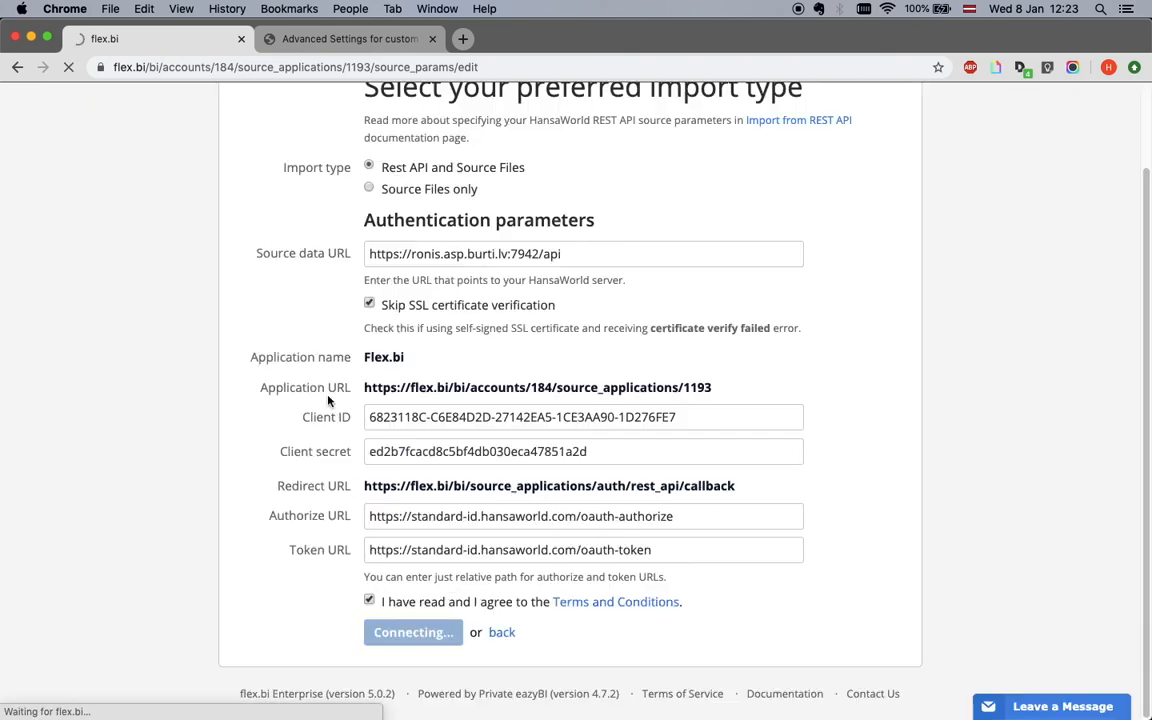
pyautogui.scroll(5, 574, 301)
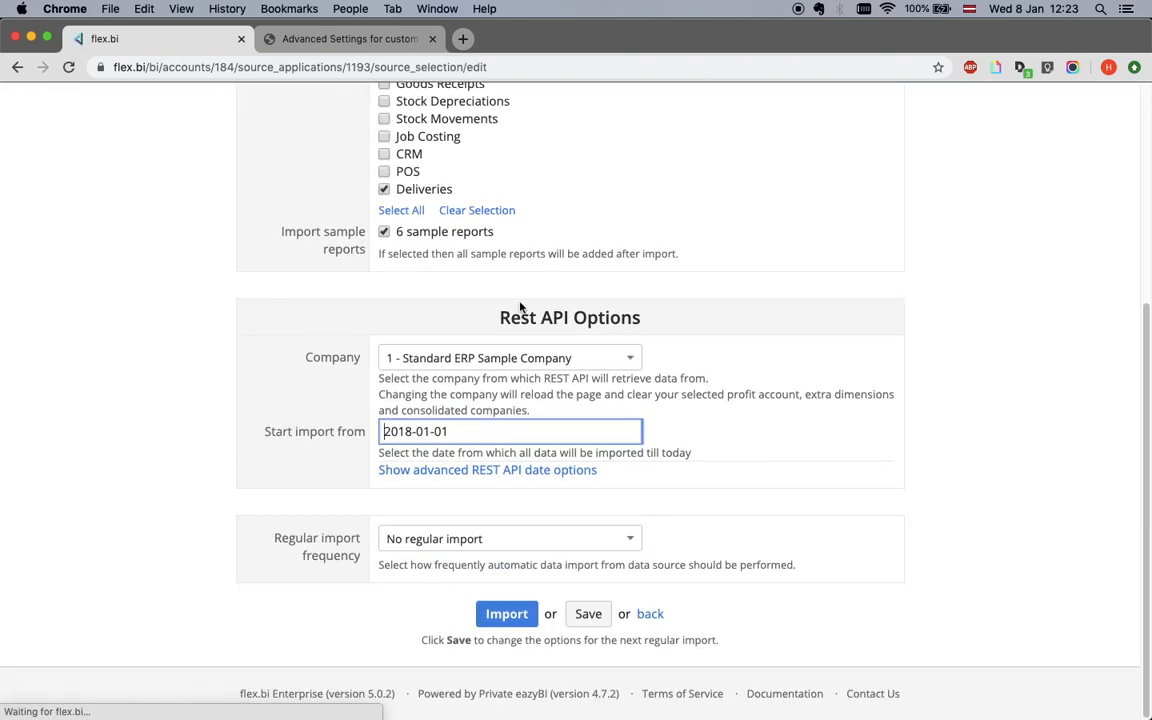
# - Copy the register code template line from the documentation into the HansaWorld import's advanced settings
pyautogui.scroll(2, 574, 301)
pyautogui.click(640, 208)
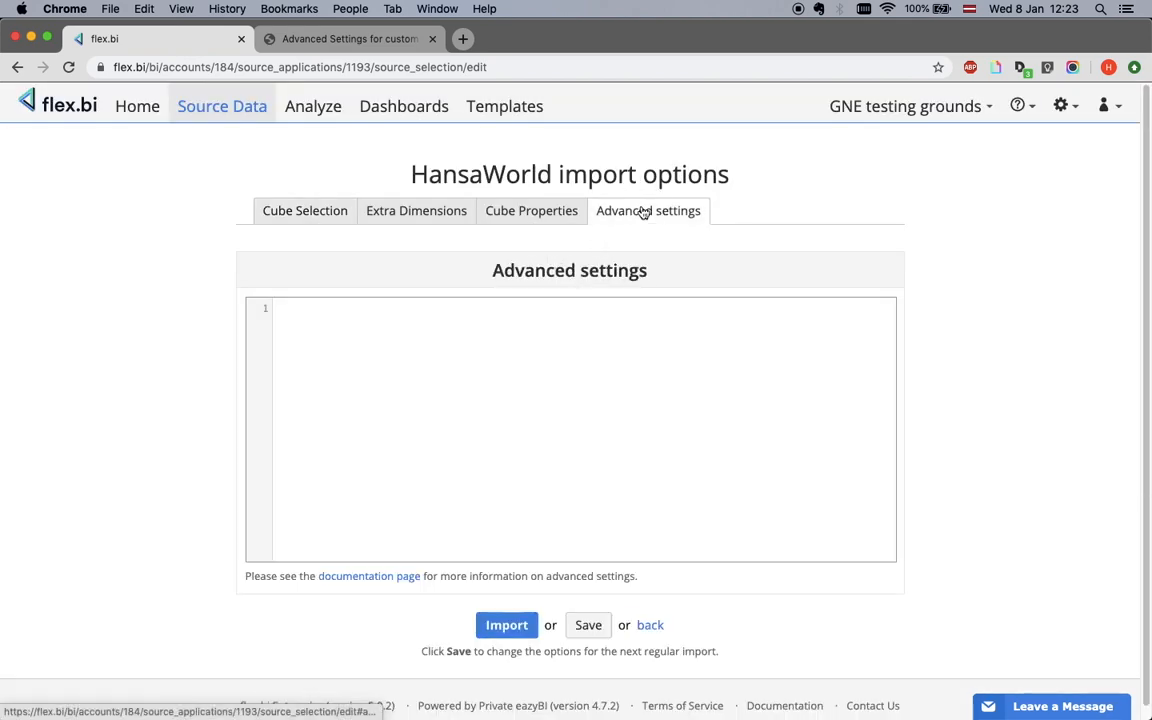
pyautogui.click(350, 38)
pyautogui.scroll(-1, 530, 283)
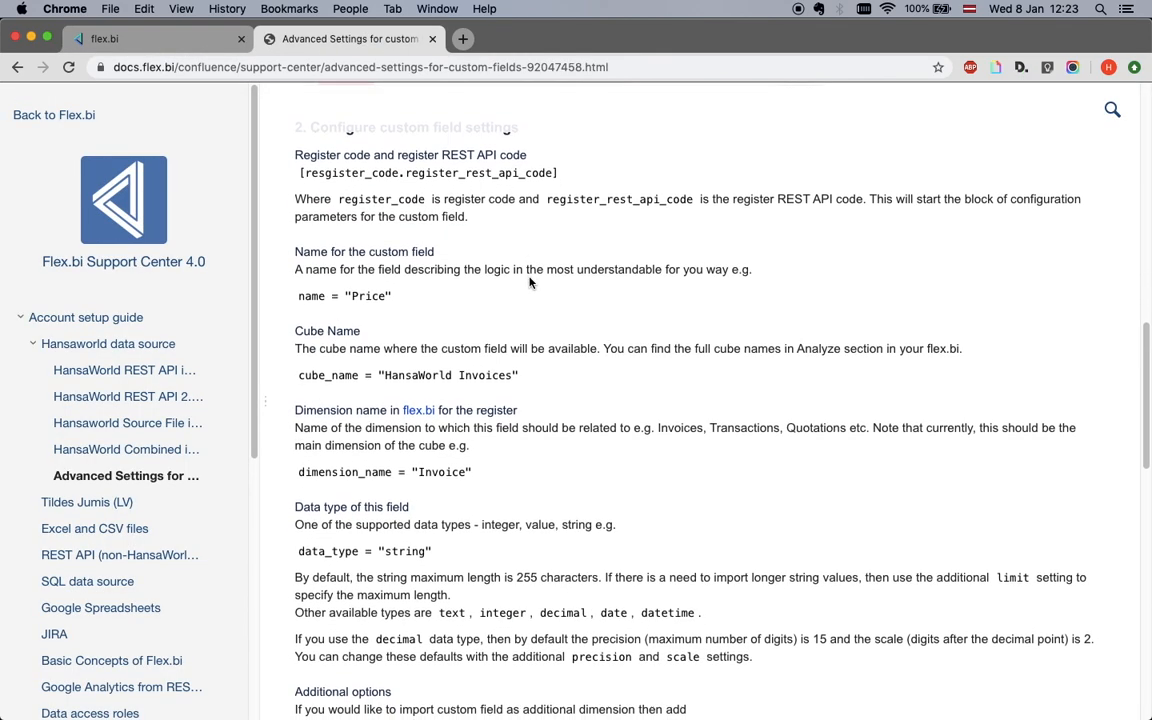
pyautogui.moveTo(574, 163); pyautogui.dragTo(300, 166)
pyautogui.press('cmd+c')
pyautogui.click(160, 38)
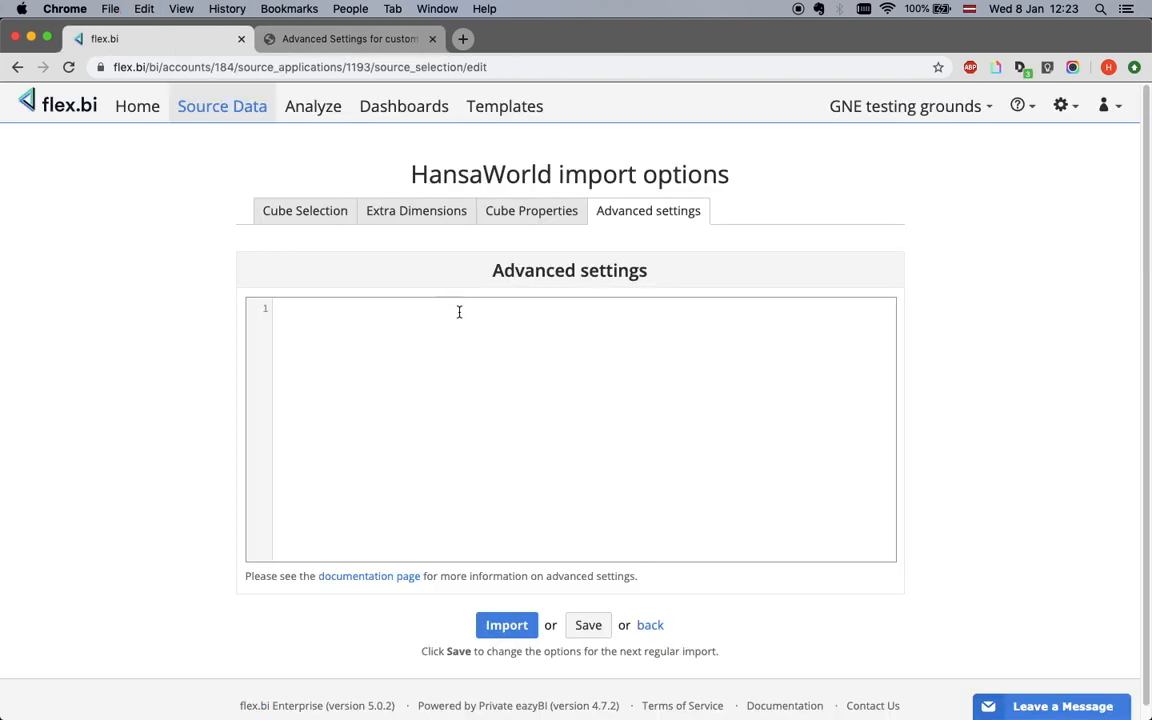
pyautogui.click(458, 311)
pyautogui.press('cmd+v')
# - Replace the register code placeholder in the pasted line with IVVc
pyautogui.doubleClick(338, 311)
pyautogui.write('Ivv')
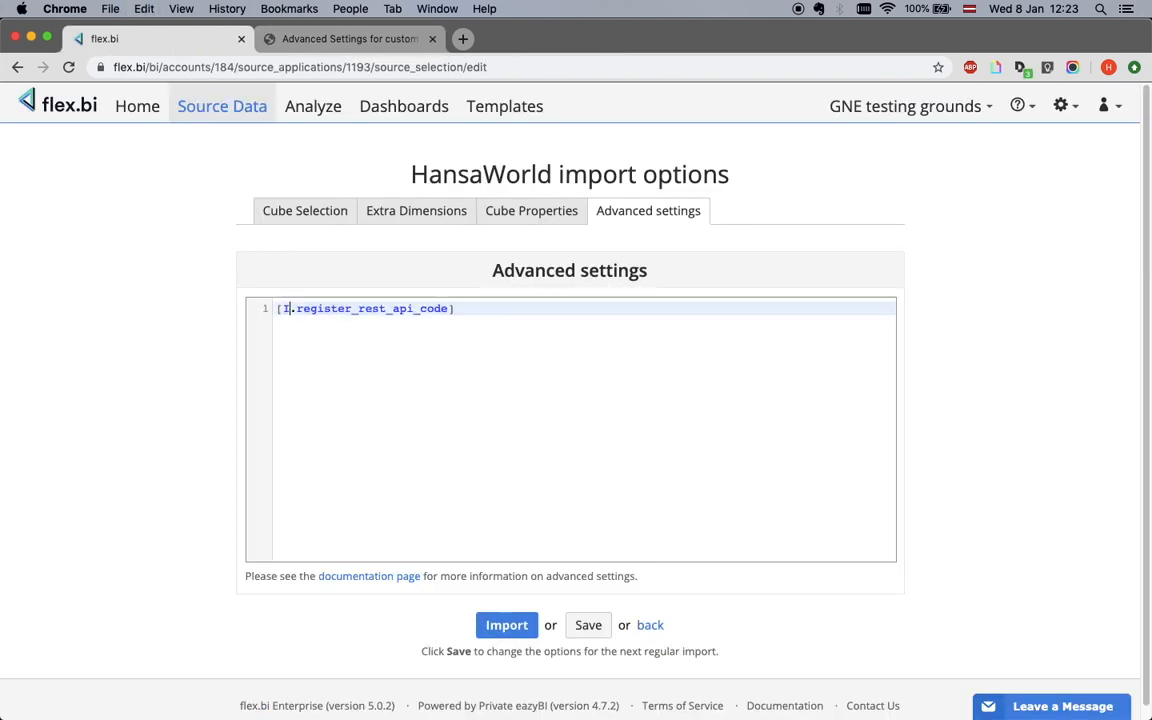
pyautogui.press('BackSpace')
pyautogui.press('BackSpace')
pyautogui.write('VVc')
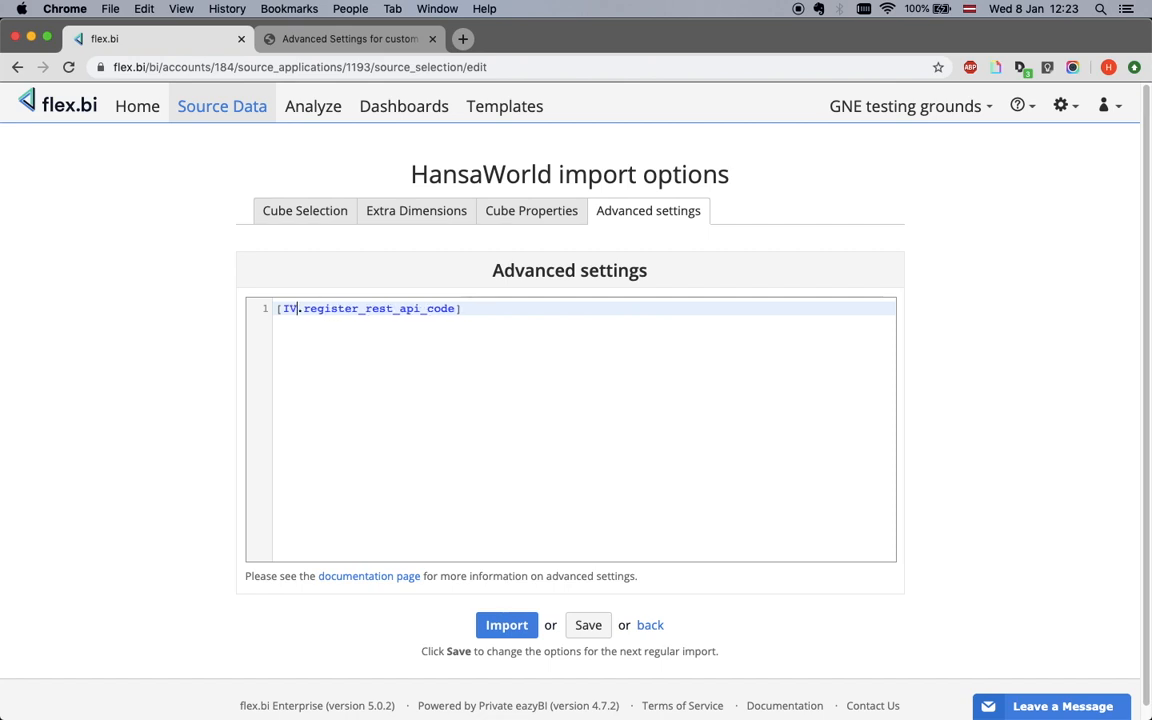
# - Check the field name in the Standard ERP report and replace the REST API code placeholder in flex.bi with PayDeal
pyautogui.press('super+Tab')
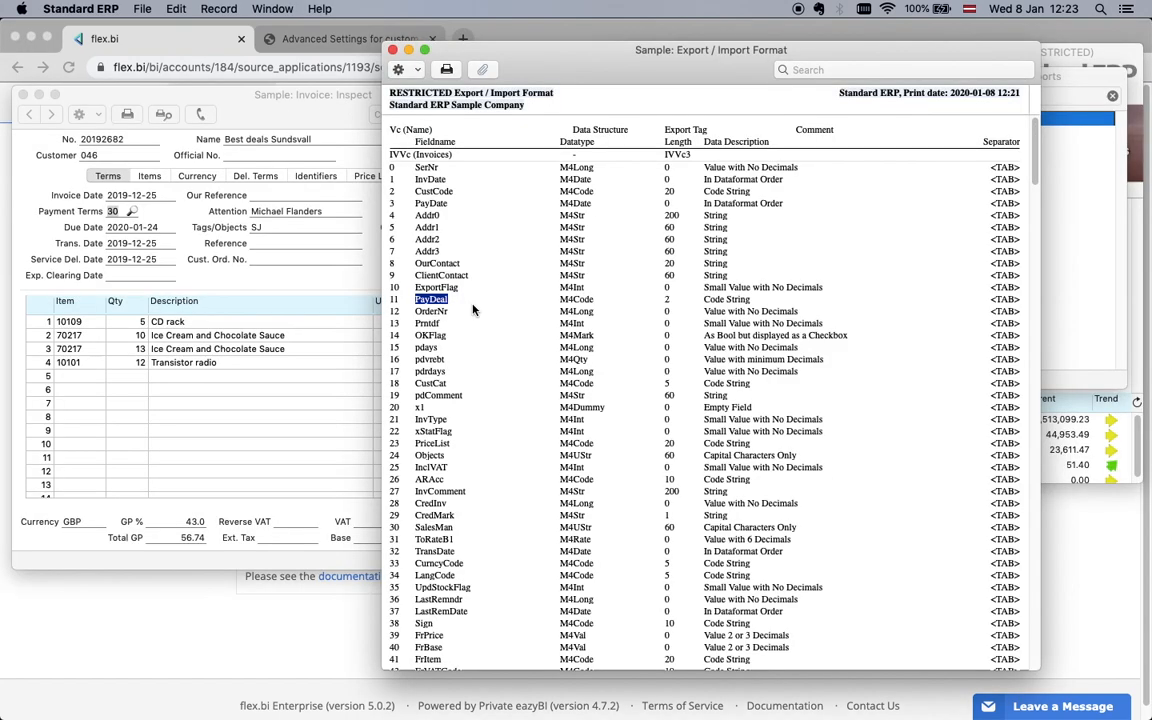
pyautogui.press('super+Tab')
pyautogui.doubleClick(400, 308)
pyautogui.write('PayDeal')
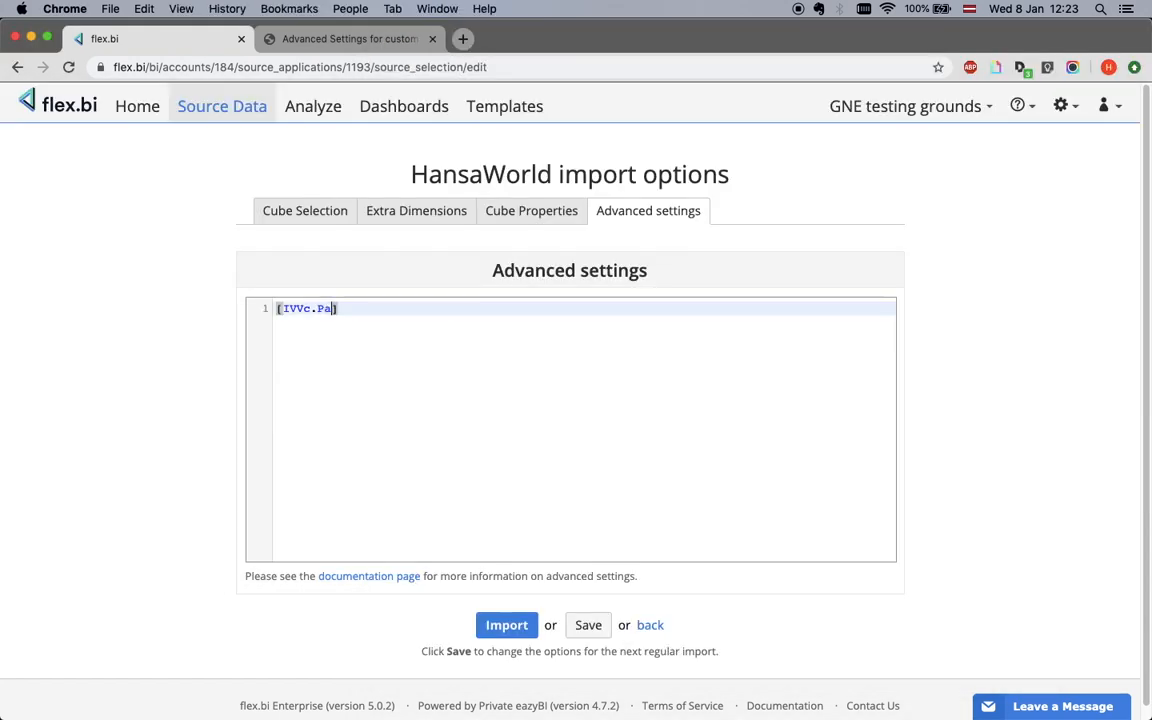
pyautogui.doubleClick(298, 309)
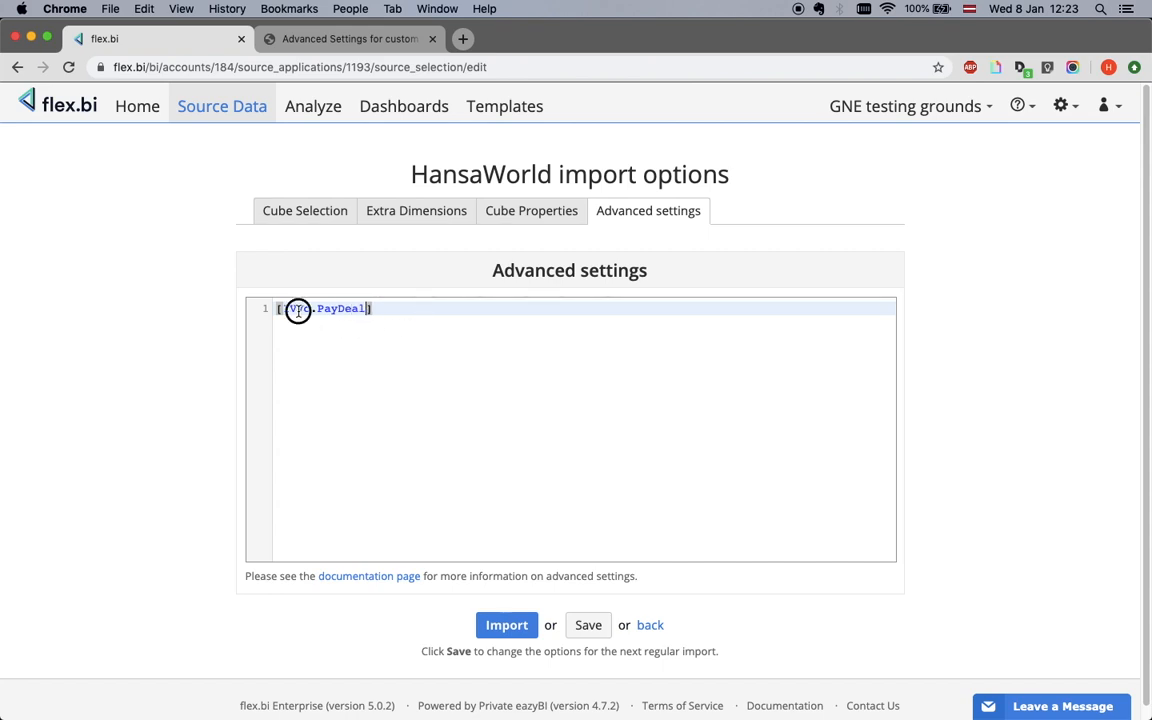
pyautogui.doubleClick(341, 310)
# - Add the documentation's name parameter on a new line and set it to "My Payment terms"
pyautogui.click(370, 346)
pyautogui.press('Return')
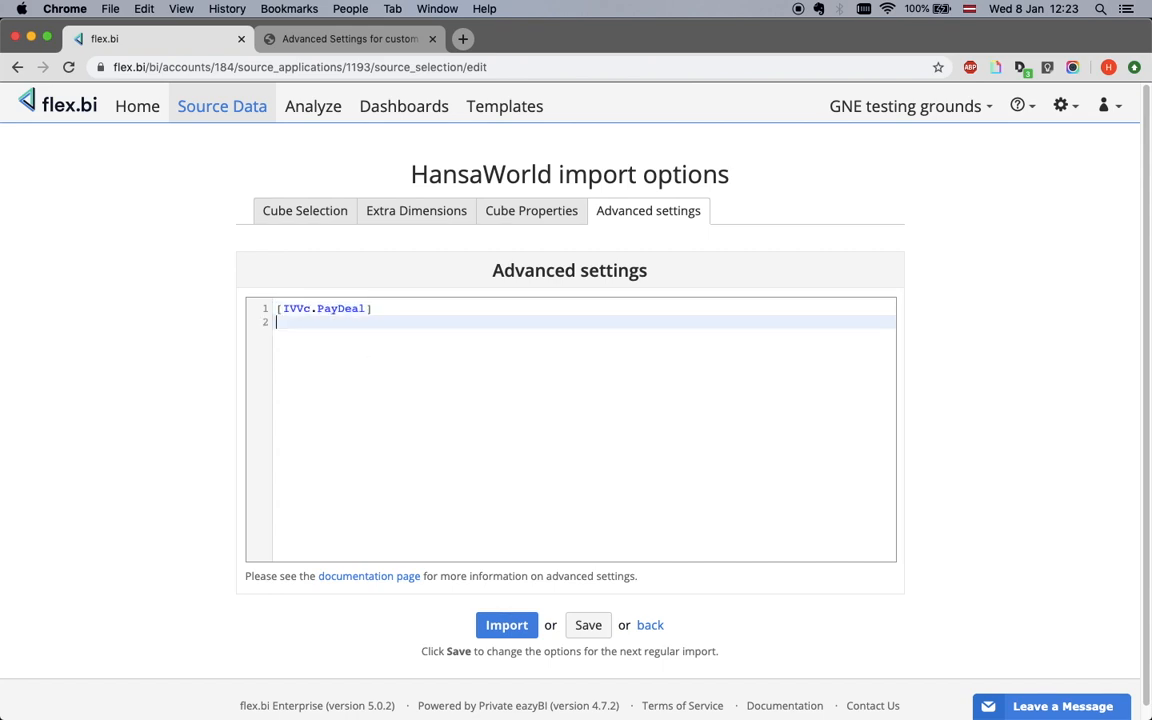
pyautogui.click(390, 38)
pyautogui.moveTo(393, 288); pyautogui.dragTo(294, 291)
pyautogui.press('super+c')
pyautogui.click(168, 39)
pyautogui.press('super+v')
pyautogui.doubleClick(355, 323)
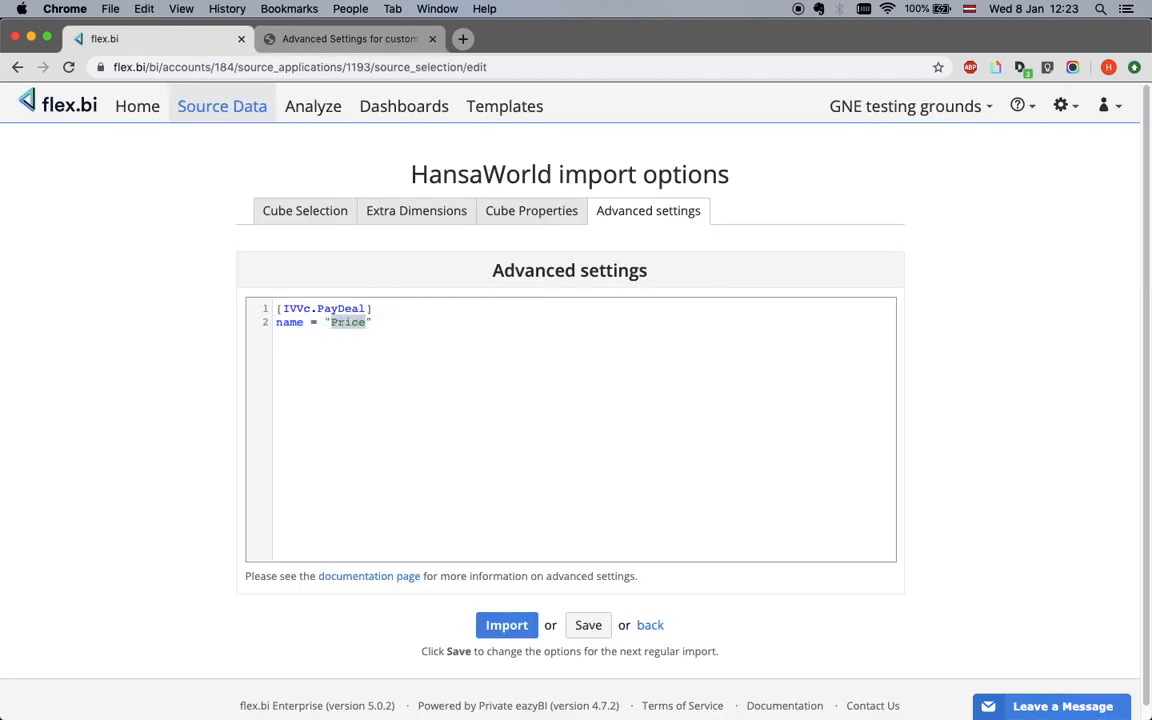
pyautogui.write('My Payment terms')
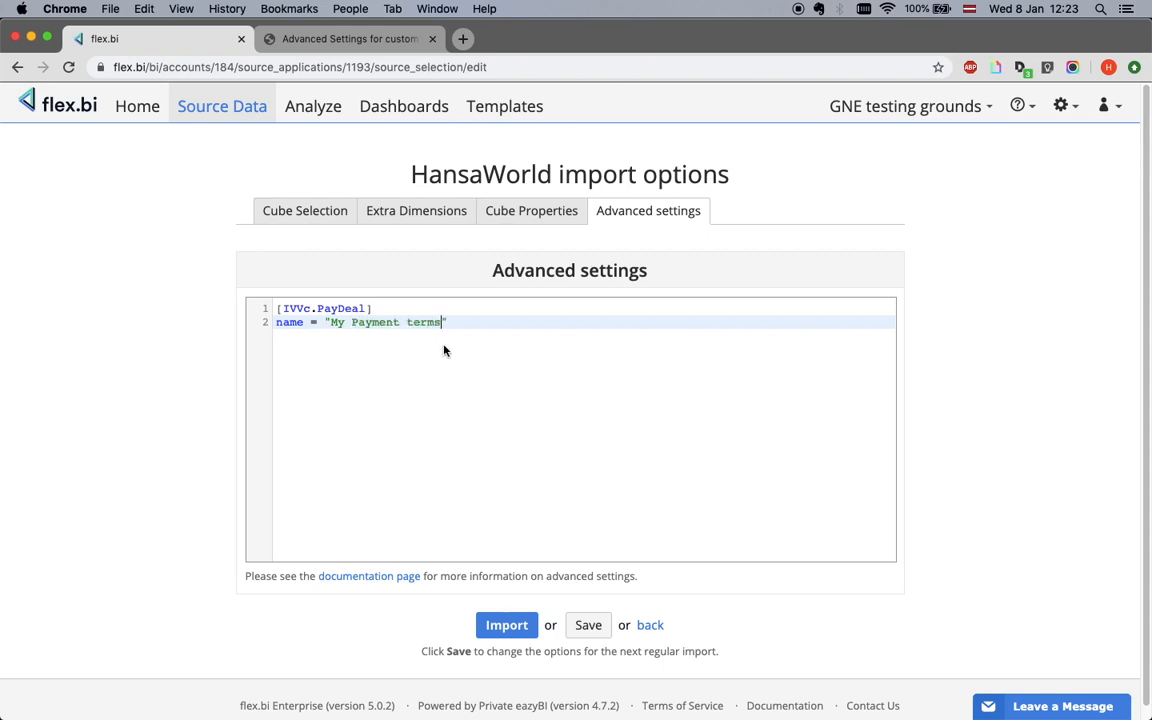
# - Add the cube_name = "HansaWorld Invoices" parameter from the documentation on the next line of the advanced settings
pyautogui.press('Return')
pyautogui.click(327, 42)
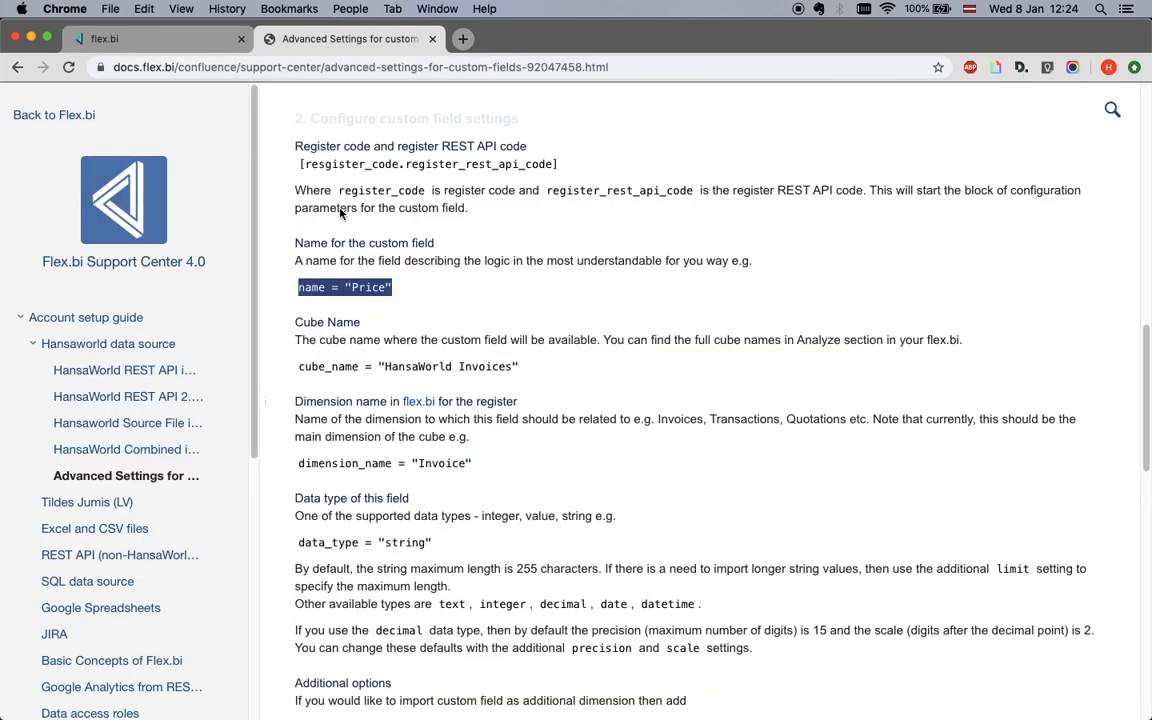
pyautogui.moveTo(524, 368); pyautogui.dragTo(266, 368)
pyautogui.press('super+c')
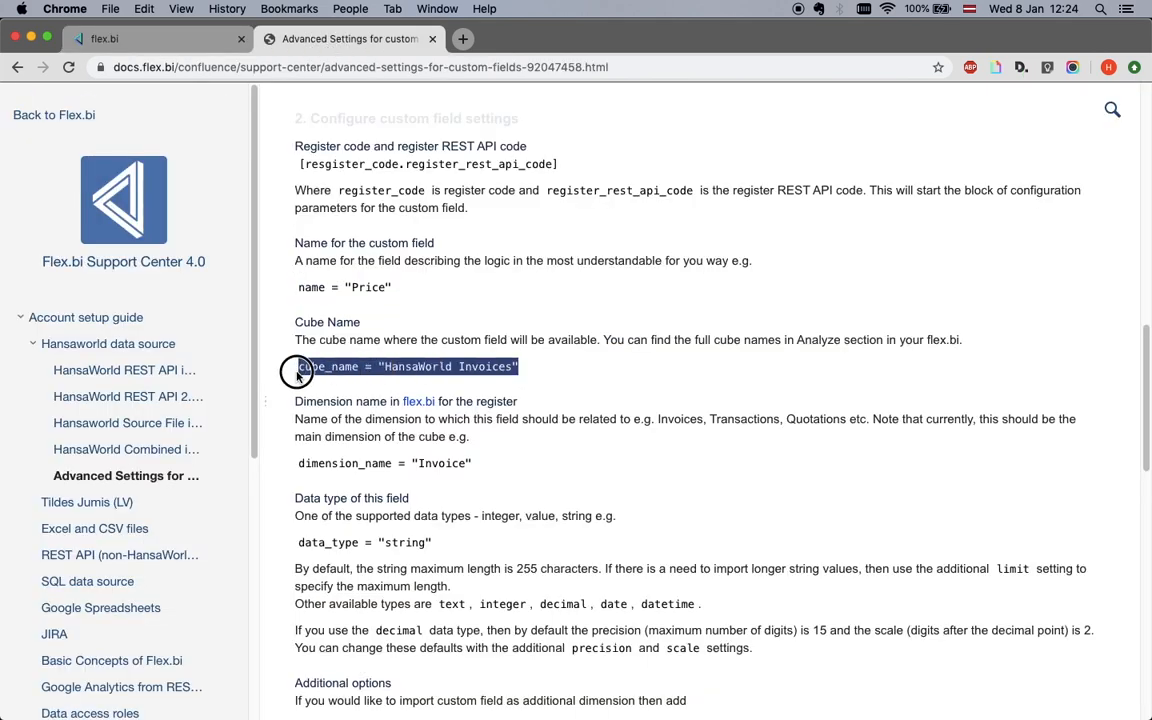
pyautogui.click(160, 42)
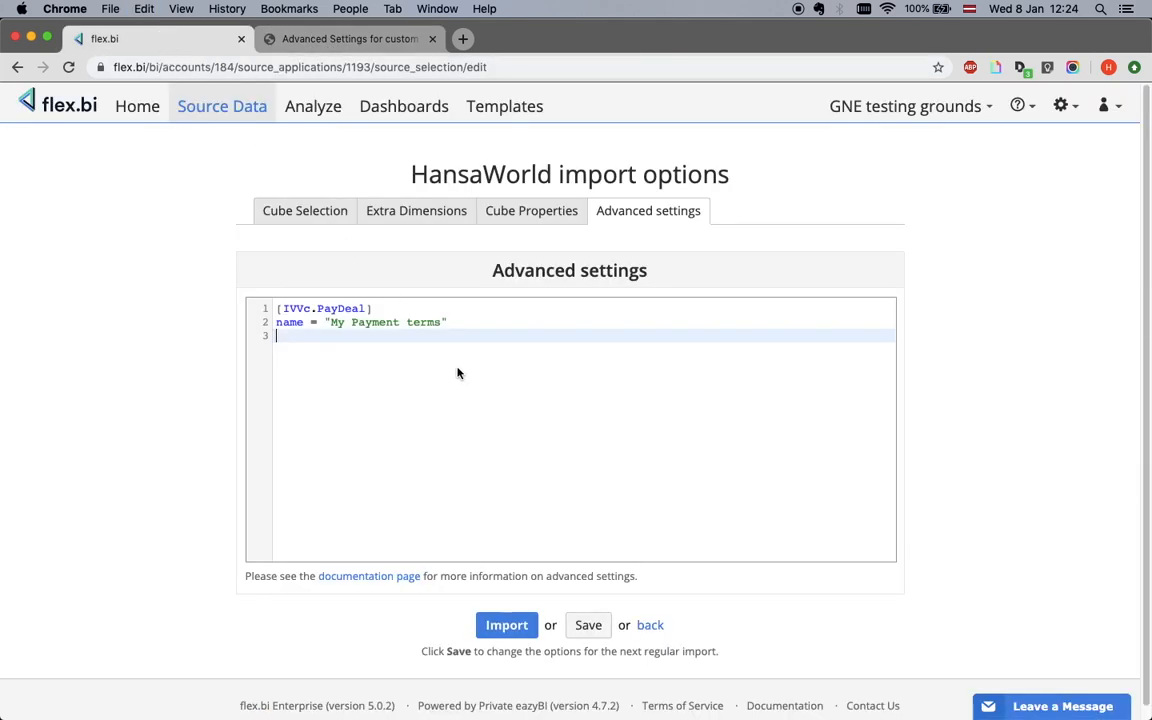
pyautogui.press('super+v')
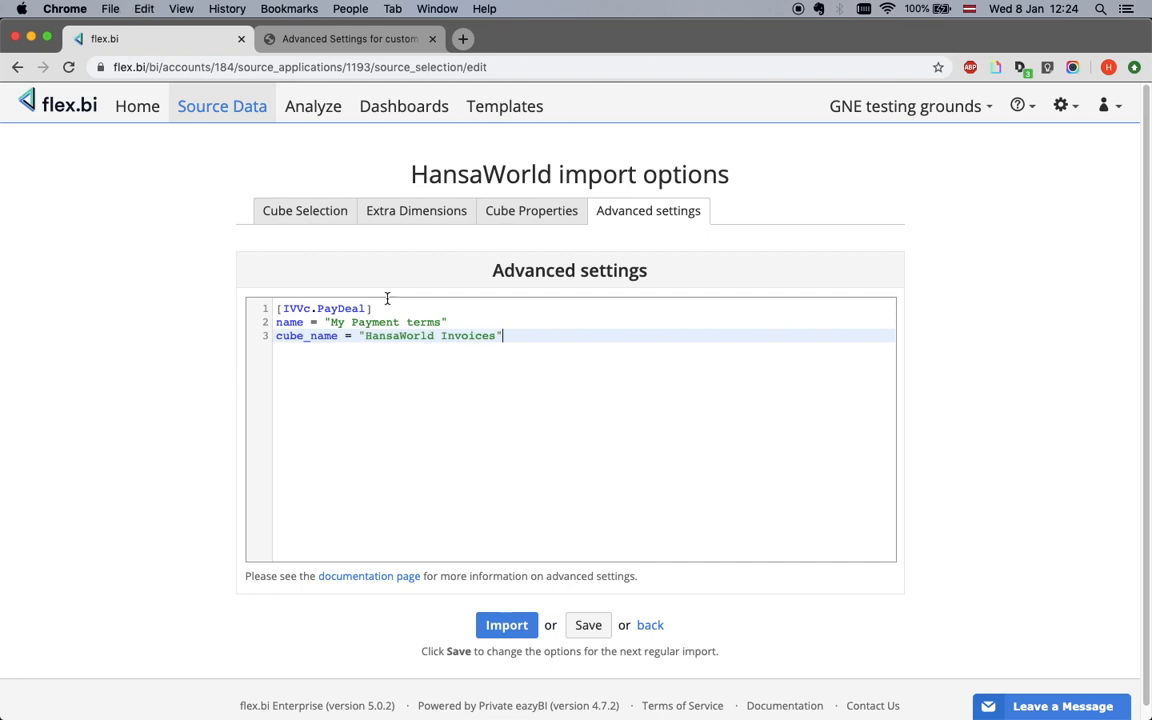
# - Open the Analyze section separately and check the full name of the HansaWorld Invoices cube
pyautogui.click(311, 115)
pyautogui.click(480, 39)
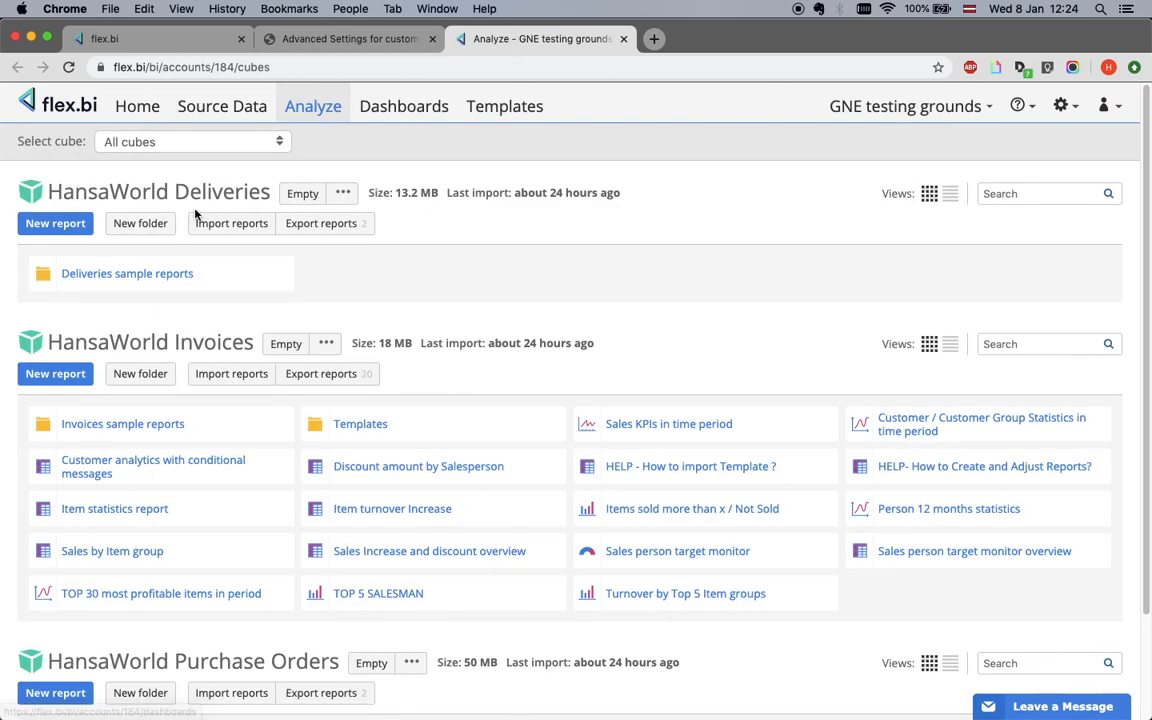
pyautogui.moveTo(55, 343); pyautogui.dragTo(249, 338)
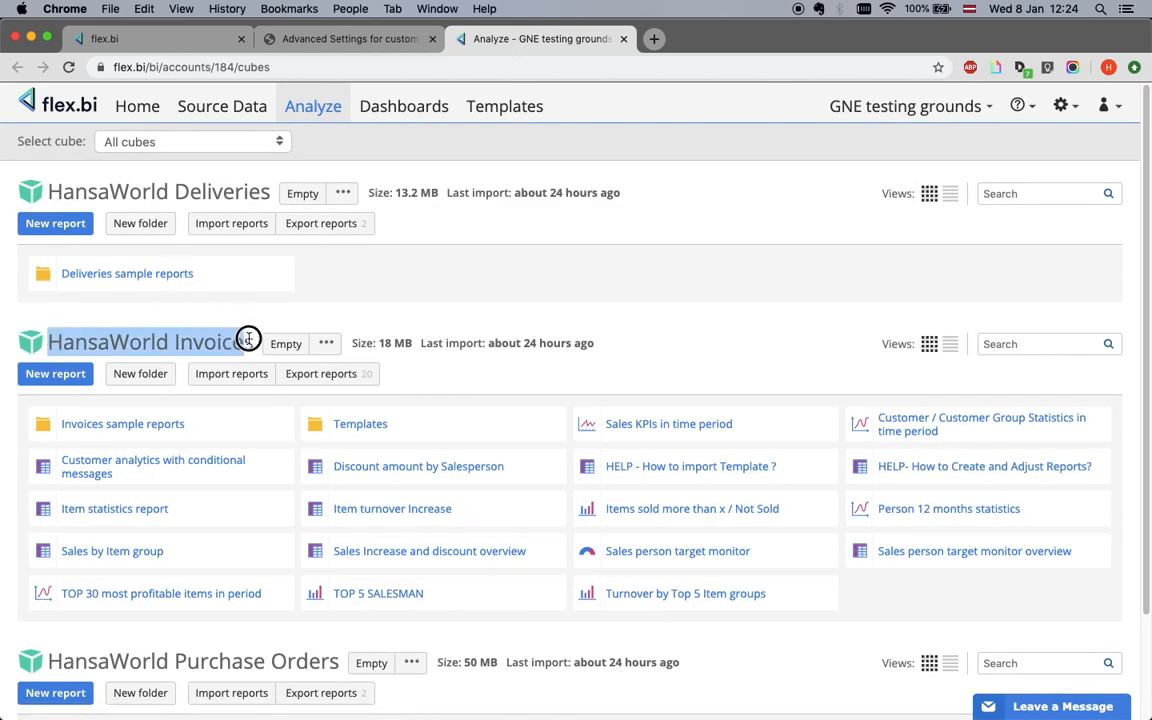
pyautogui.click(249, 338)
# - Add the dimension_name = "Invoice" parameter from the documentation below the cube name in the advanced settings
pyautogui.click(311, 39)
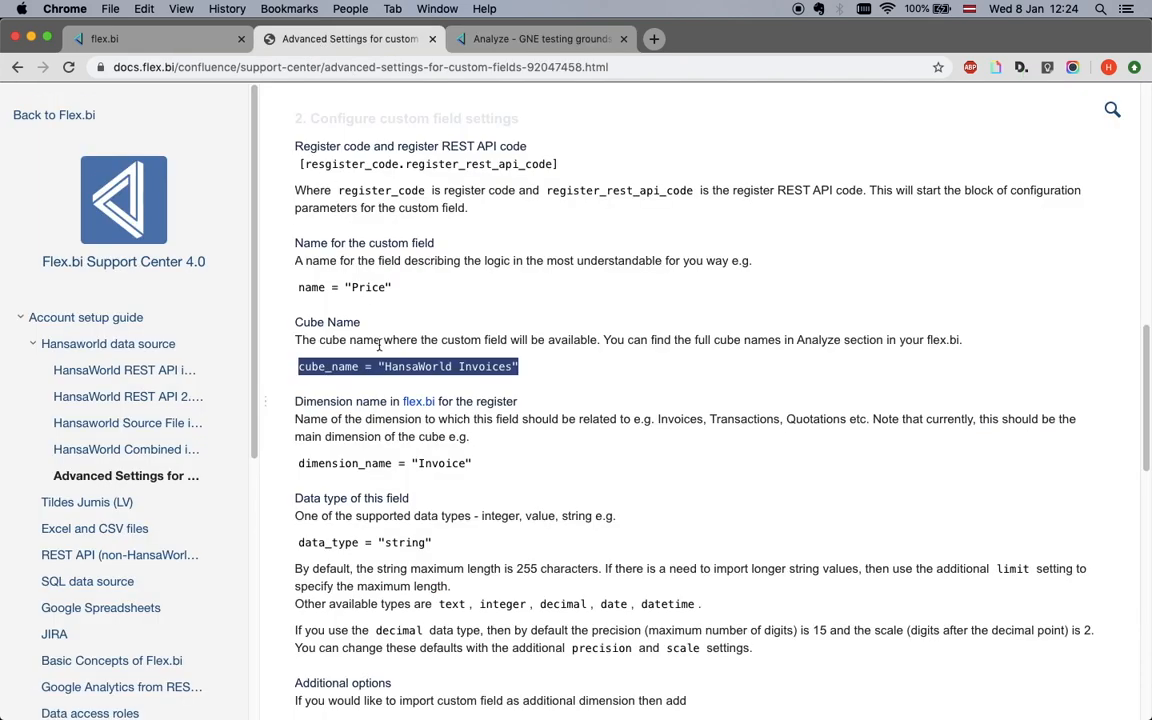
pyautogui.moveTo(472, 463); pyautogui.dragTo(279, 468)
pyautogui.press('cmd+c')
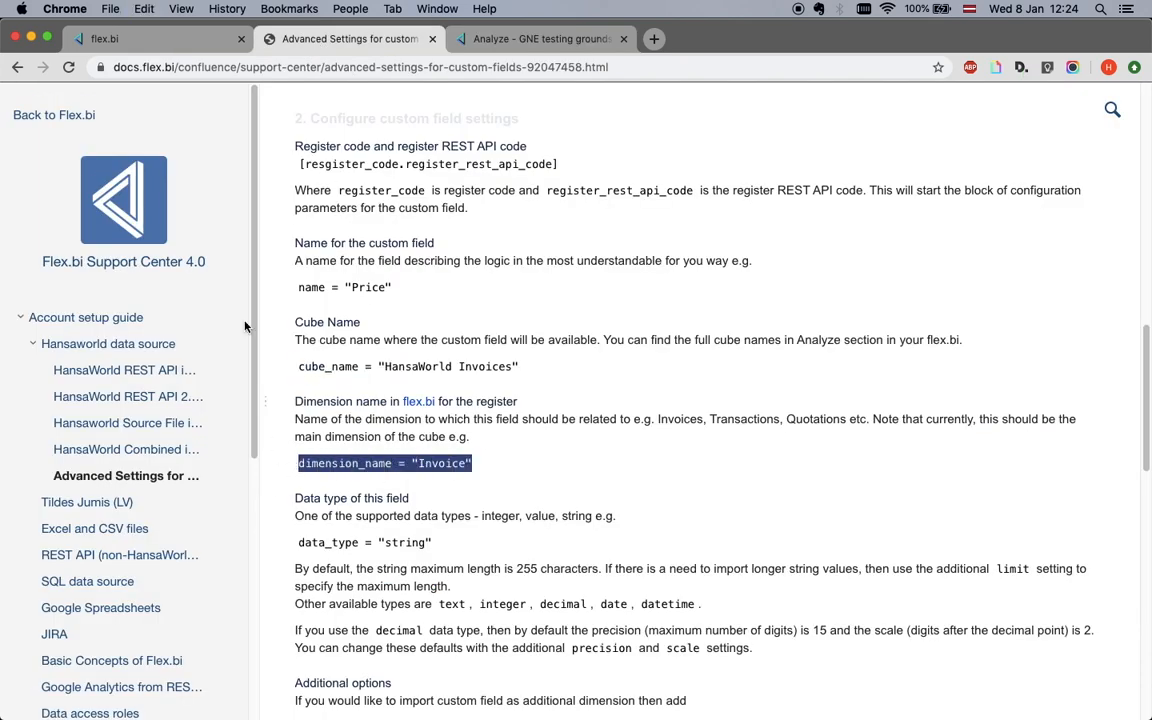
pyautogui.click(188, 40)
pyautogui.click(560, 373)
pyautogui.press('Return')
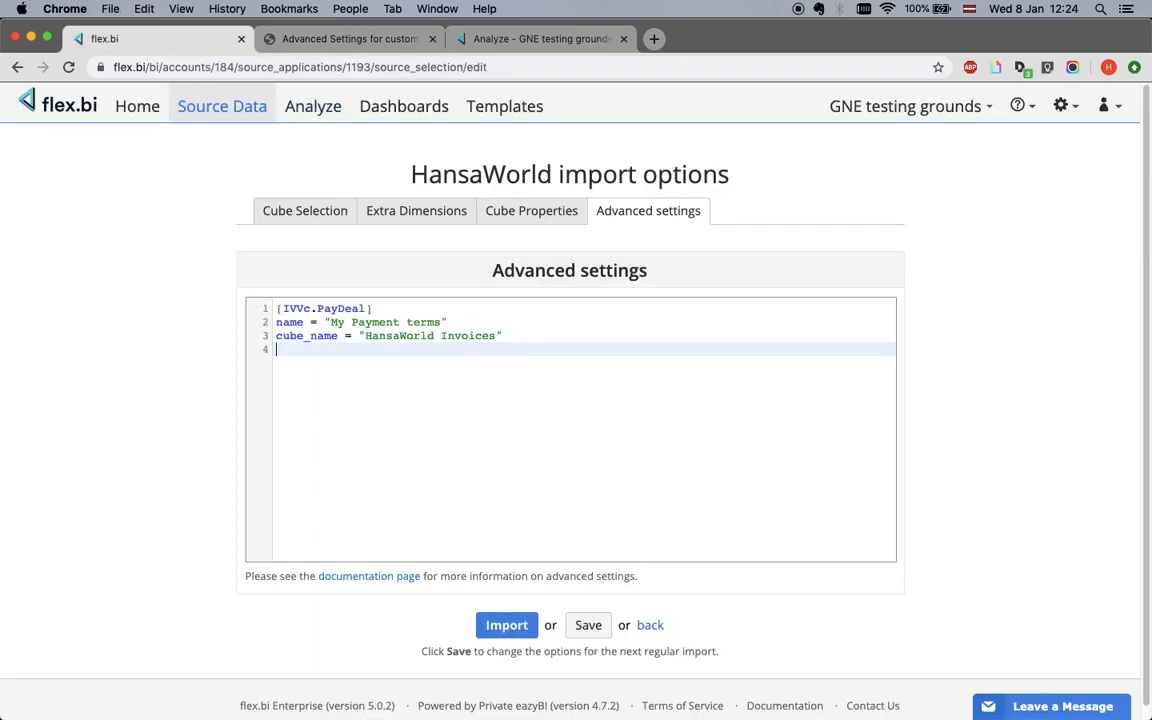
pyautogui.press('cmd+v')
# - Switch to Standard ERP and examine the invoice record that holds the Payment Terms field, returning to Chrome
pyautogui.click(742, 689)
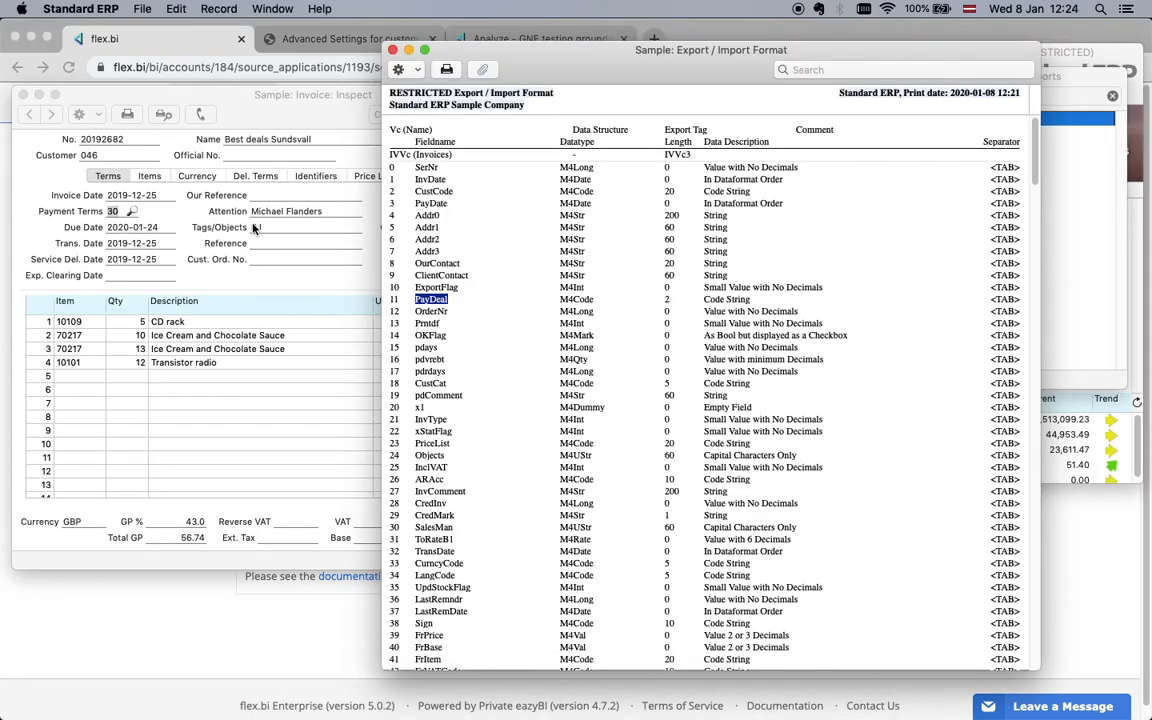
pyautogui.click(130, 99)
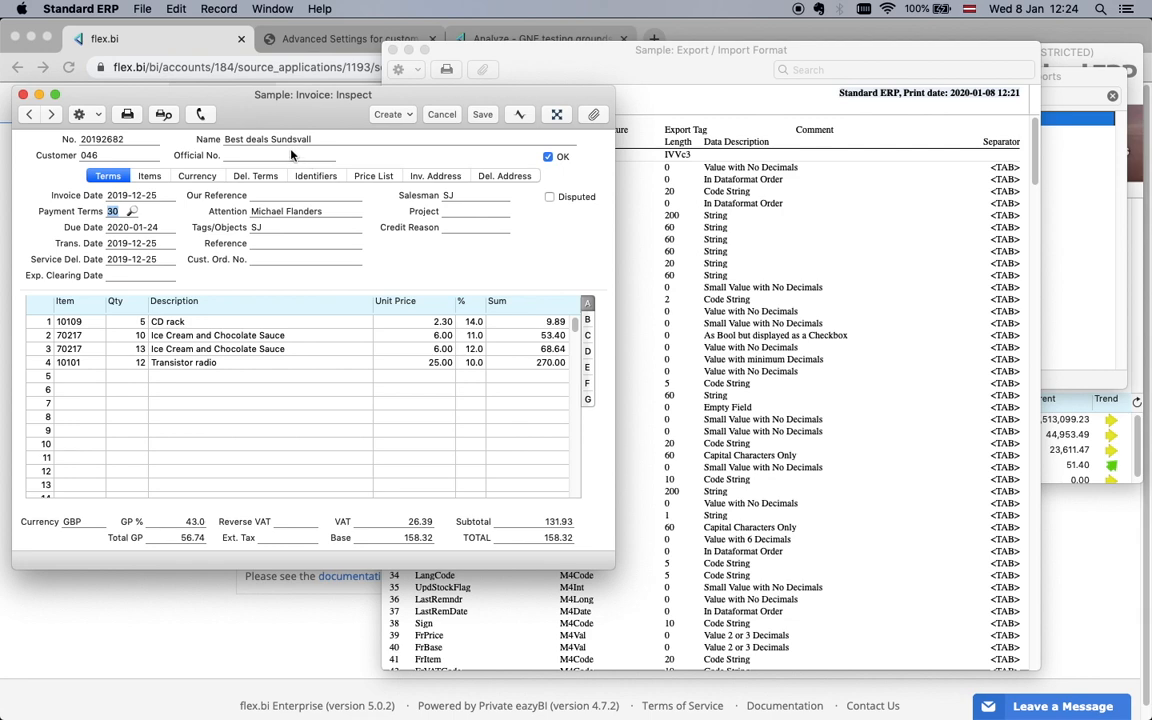
pyautogui.press('cmd+Tab')
# - Start a new report on the HansaWorld Invoices cube, place the Invoice dimension in the rows, and return to the import options
pyautogui.click(540, 38)
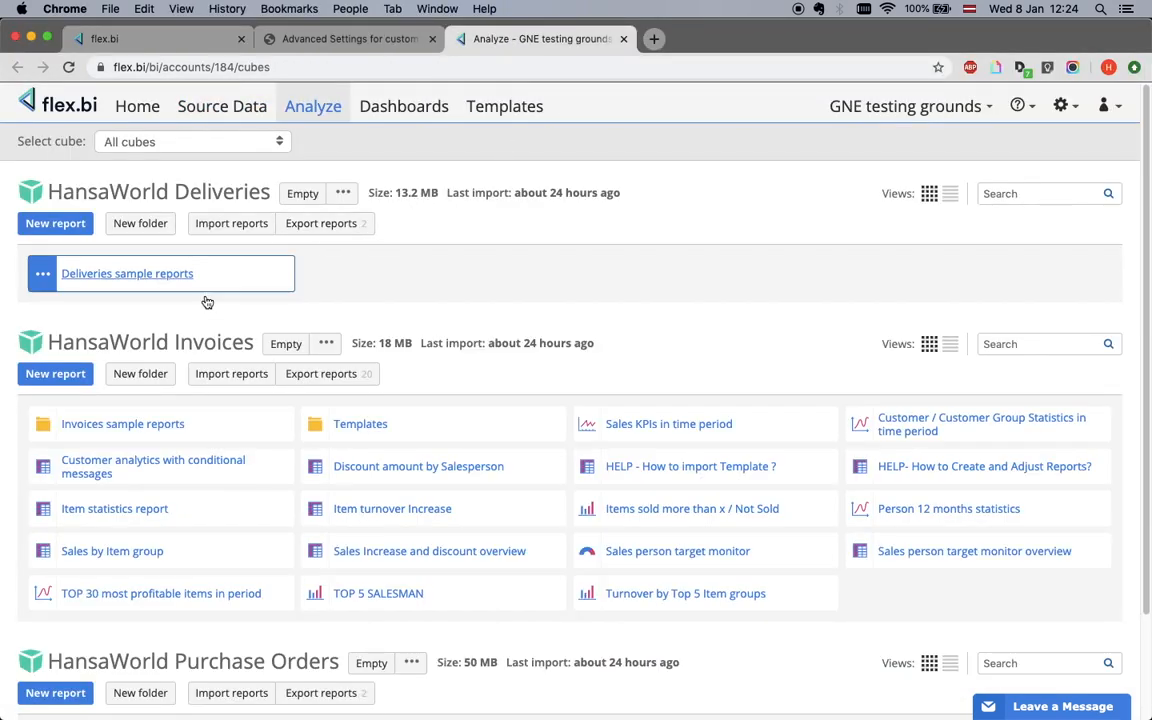
pyautogui.click(56, 373)
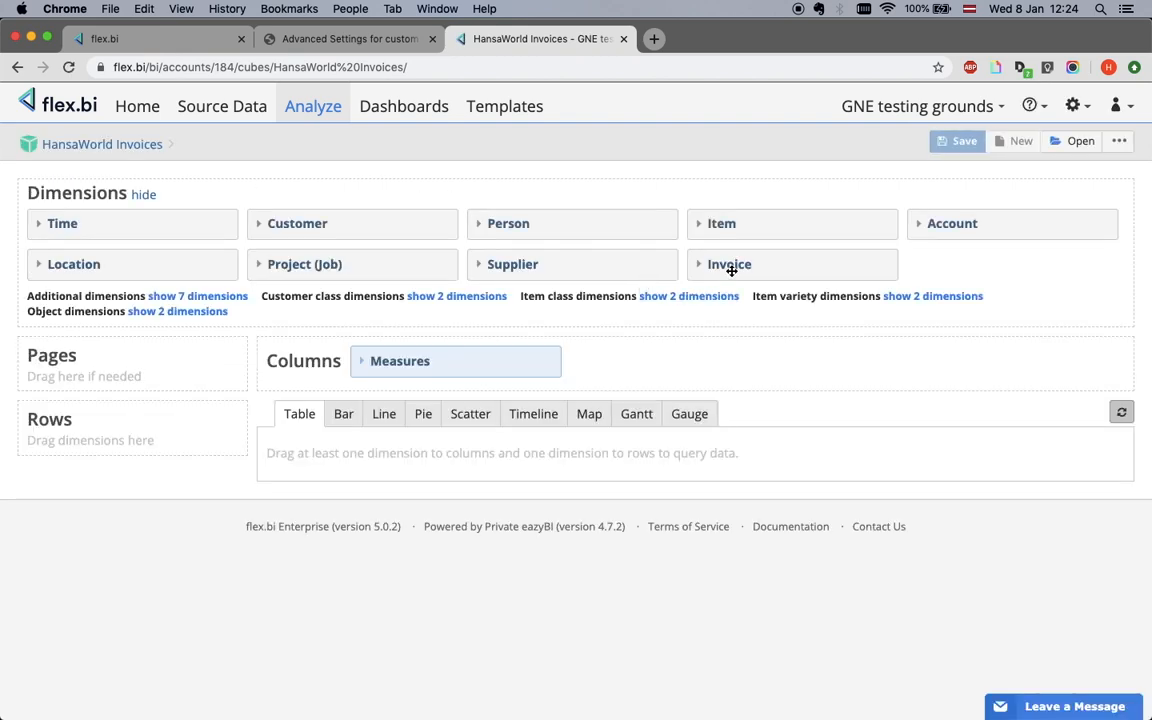
pyautogui.moveTo(736, 269); pyautogui.dragTo(55, 452)
pyautogui.click(152, 38)
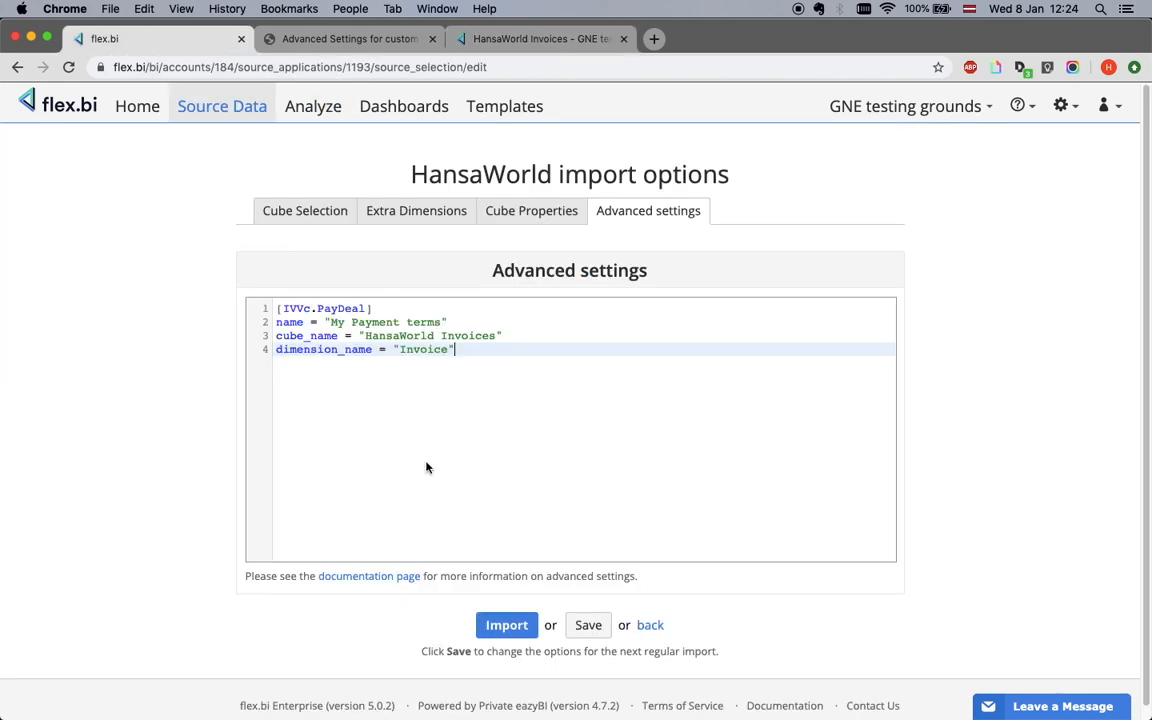
# - Add the data_type = "string" parameter from the documentation below the dimension name in the advanced settings
pyautogui.click(340, 38)
pyautogui.scroll(-5, 448, 390)
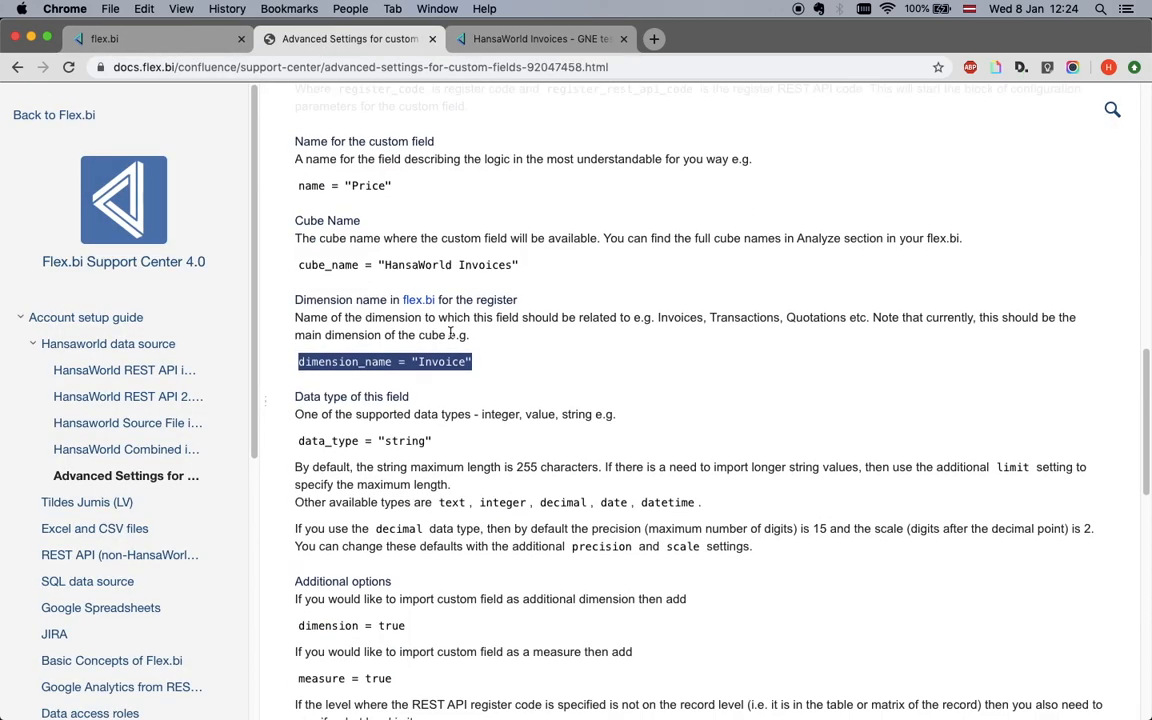
pyautogui.moveTo(434, 381); pyautogui.dragTo(280, 381)
pyautogui.press('super+c')
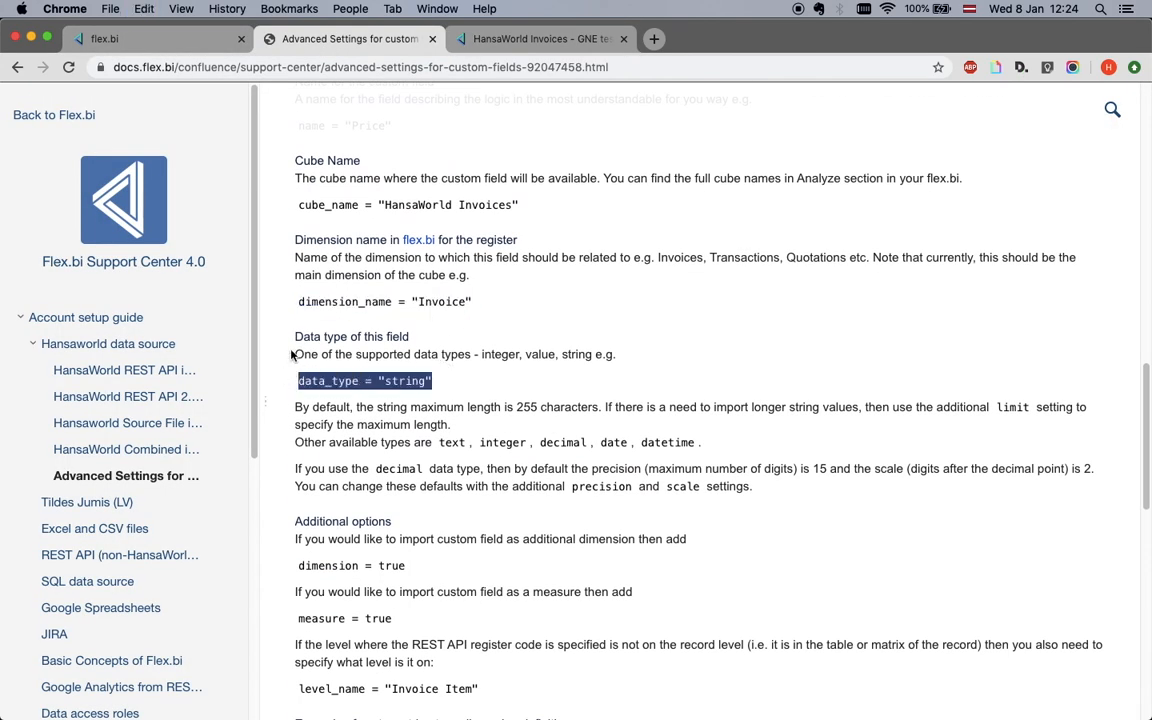
pyautogui.click(150, 38)
pyautogui.click(424, 358)
pyautogui.press('Return')
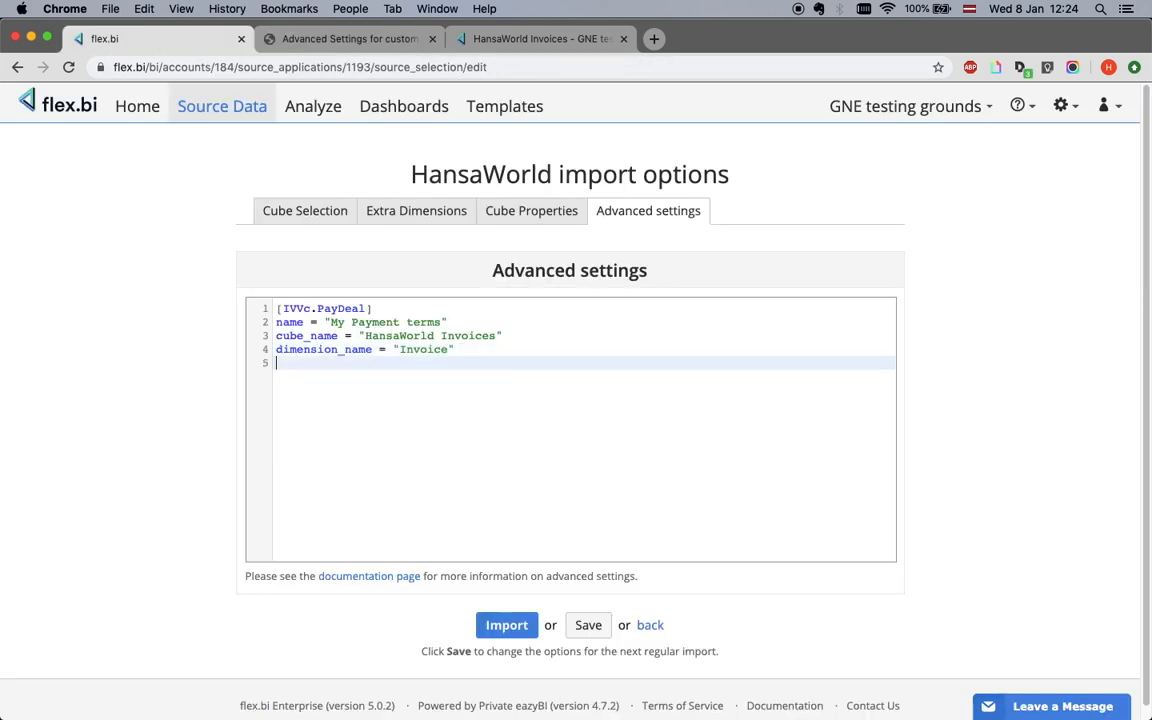
pyautogui.press('super+v')
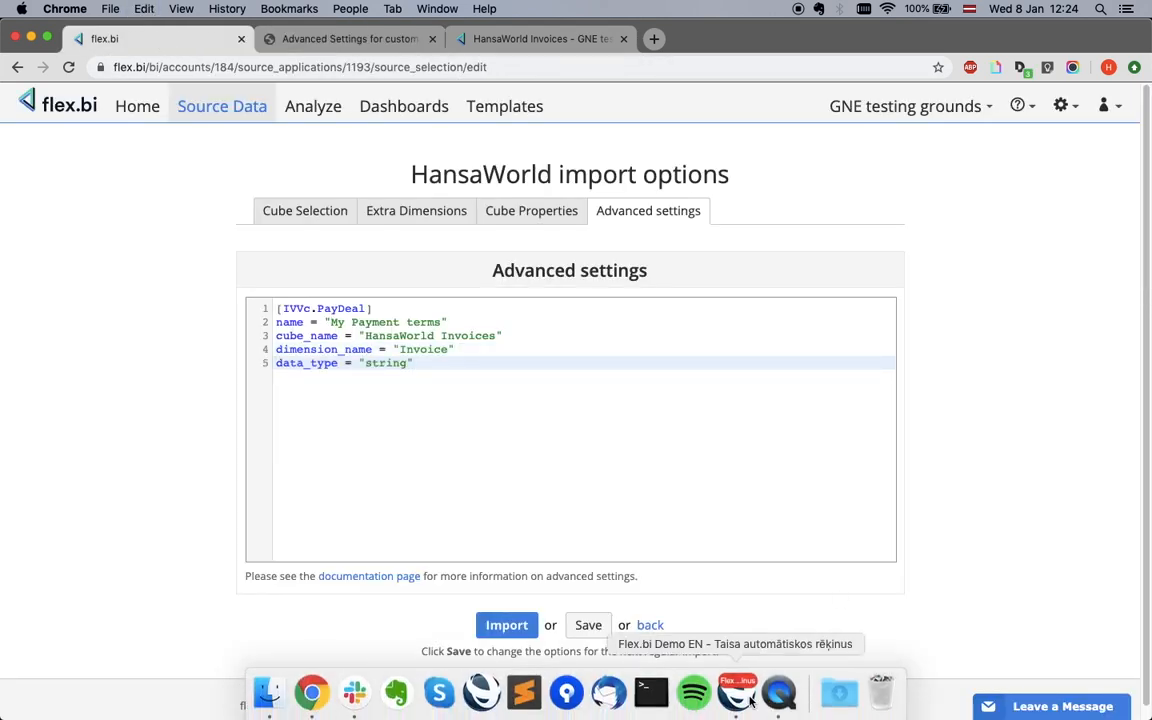
# - Switch to Standard ERP and examine the codes available for the invoice's Payment Terms field, returning to Chrome
pyautogui.click(770, 695)
pyautogui.click(129, 210)
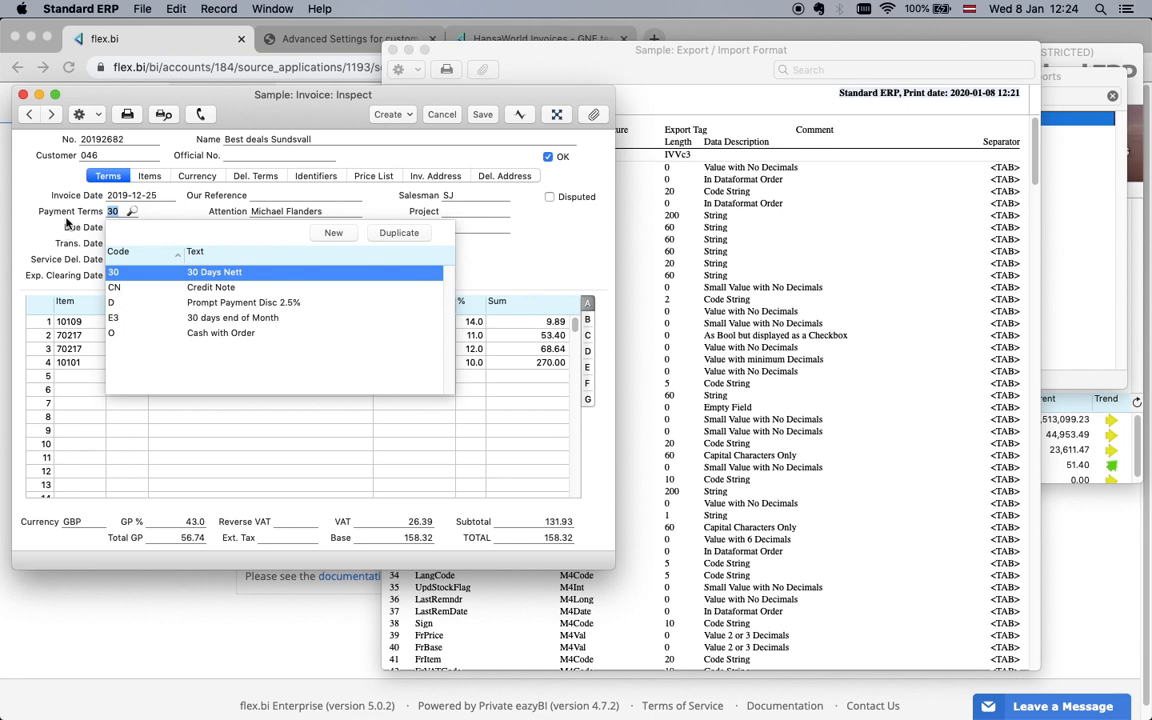
pyautogui.press('super+Tab')
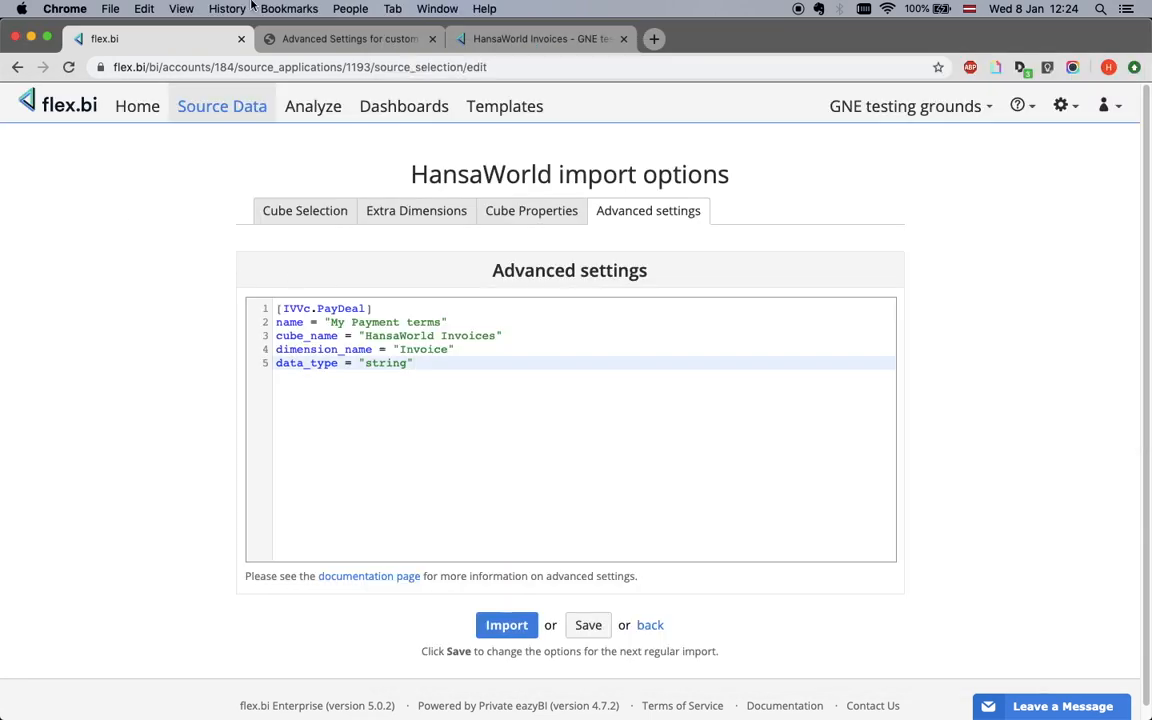
# - Review the documentation's additional custom field options, highlighting the measure = true and dimension = true lines
pyautogui.click(266, 38)
pyautogui.scroll(-5, 365, 209)
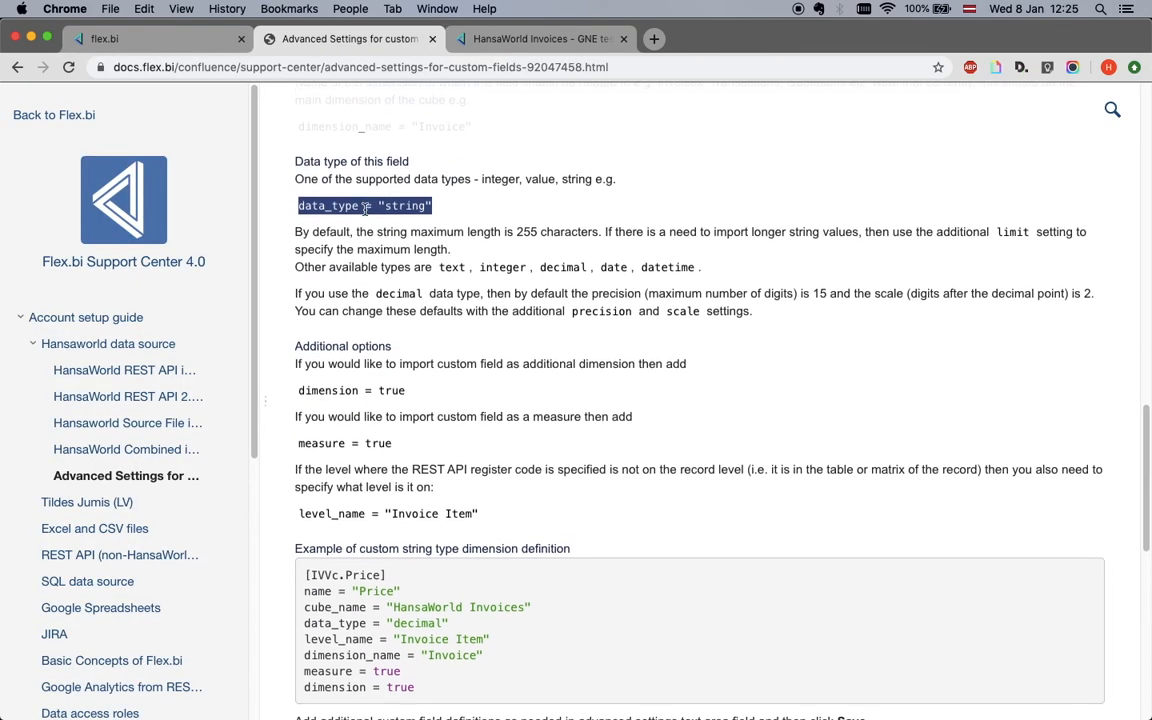
pyautogui.moveTo(413, 348); pyautogui.dragTo(296, 348)
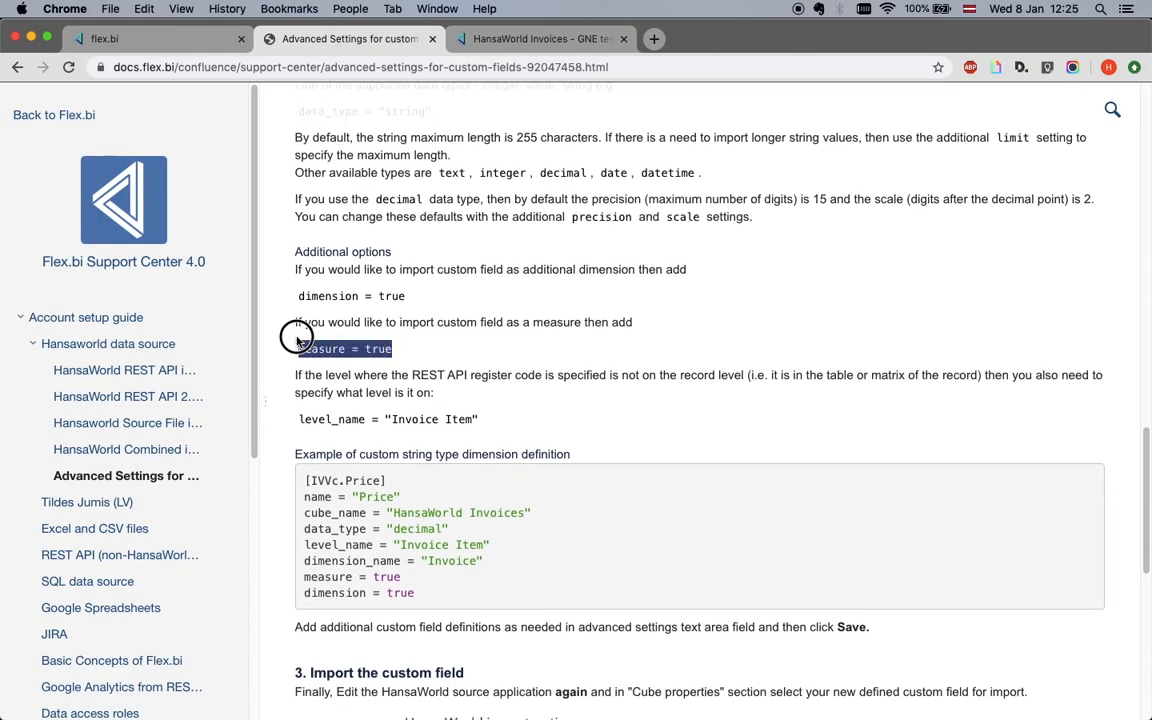
pyautogui.click(435, 292)
pyautogui.moveTo(395, 349); pyautogui.dragTo(294, 355)
pyautogui.click(294, 355)
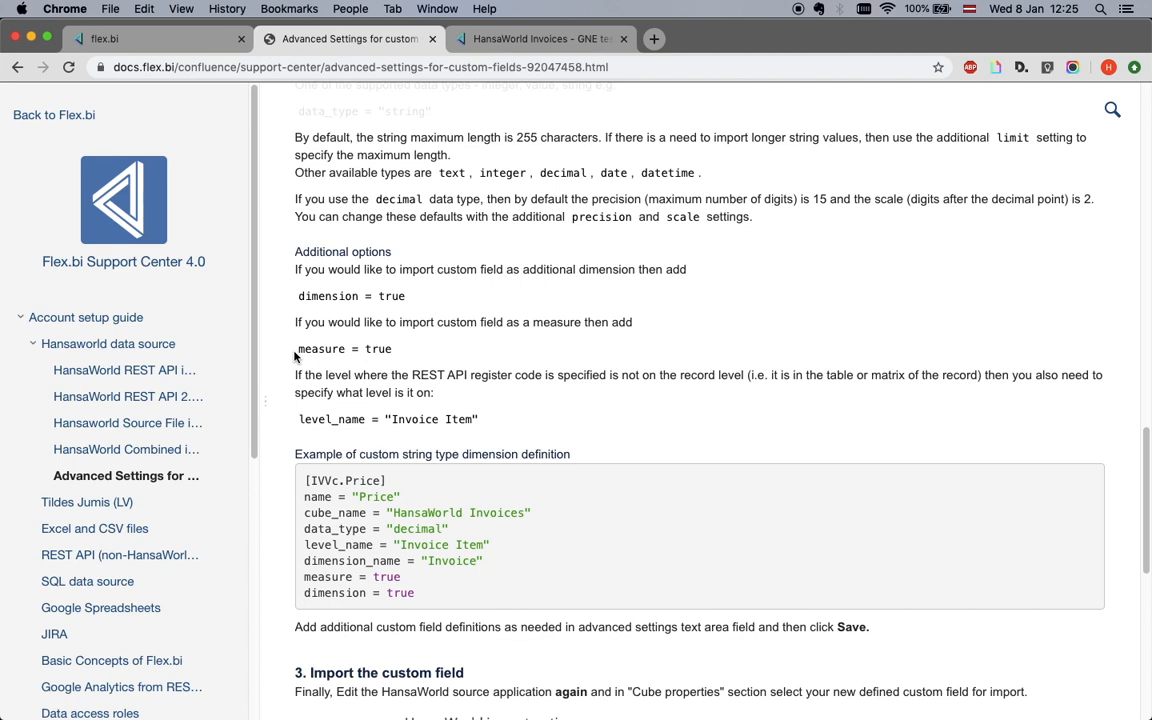
pyautogui.moveTo(405, 296); pyautogui.dragTo(277, 297)
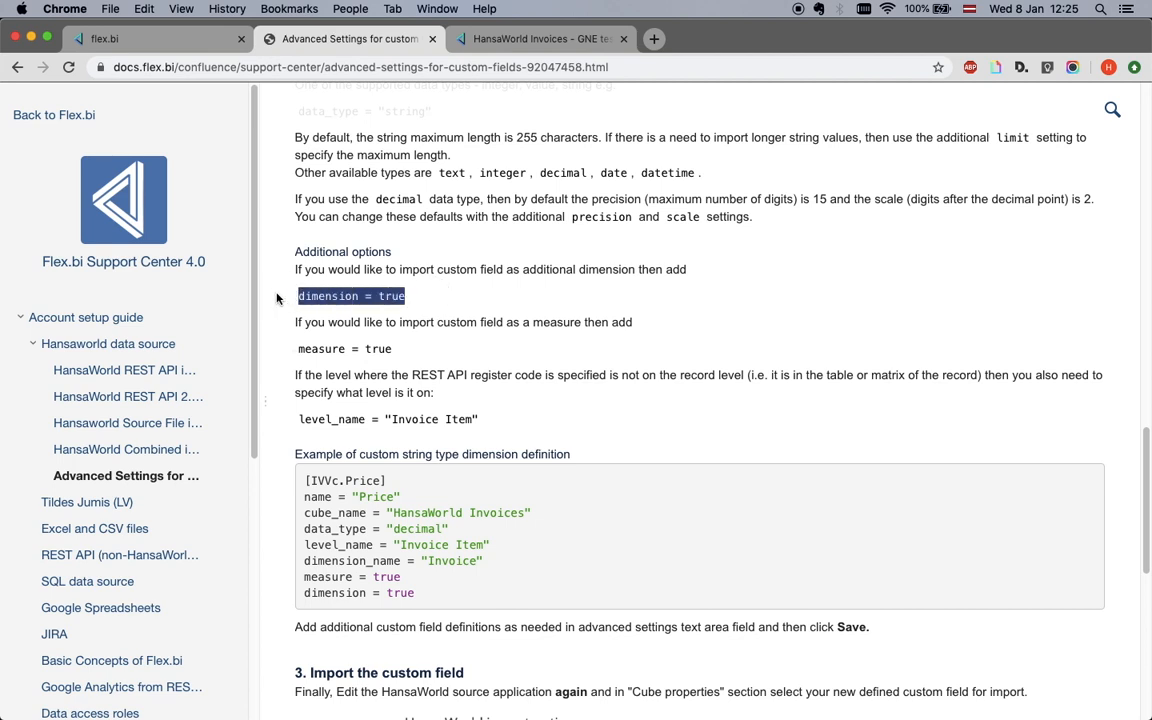
# - Add the dimension = true line from the documentation below the data type in the advanced settings
pyautogui.press('super+c')
pyautogui.click(195, 40)
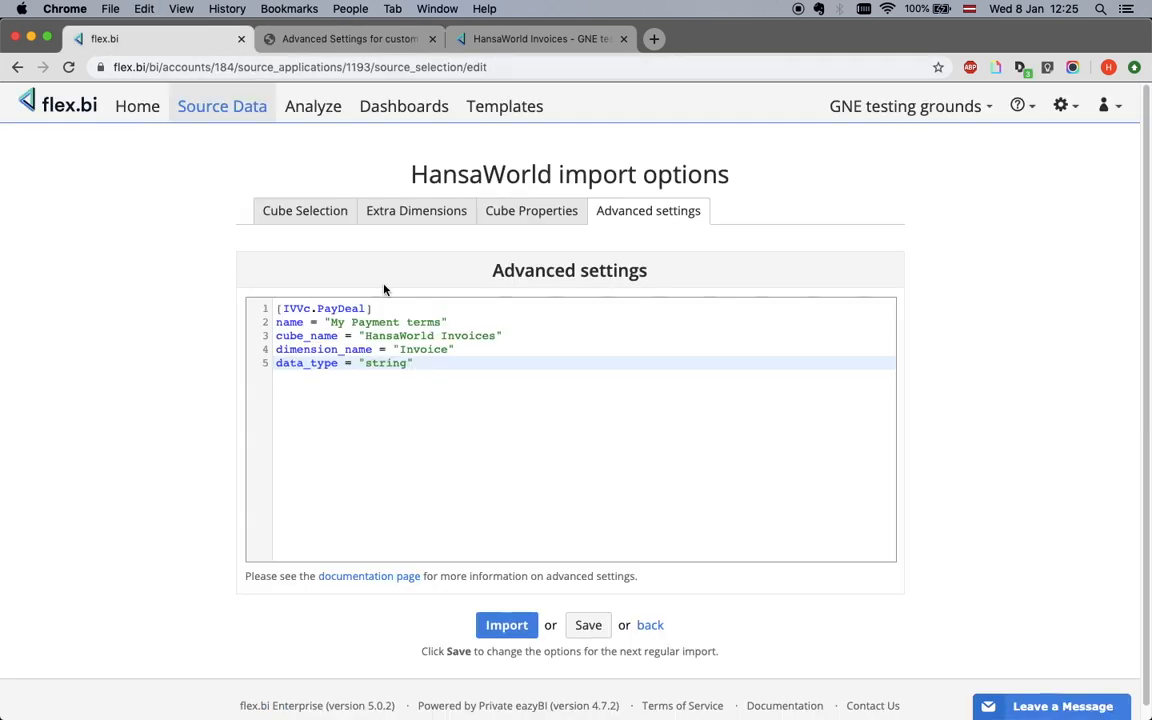
pyautogui.press('Return')
pyautogui.press('super+v')
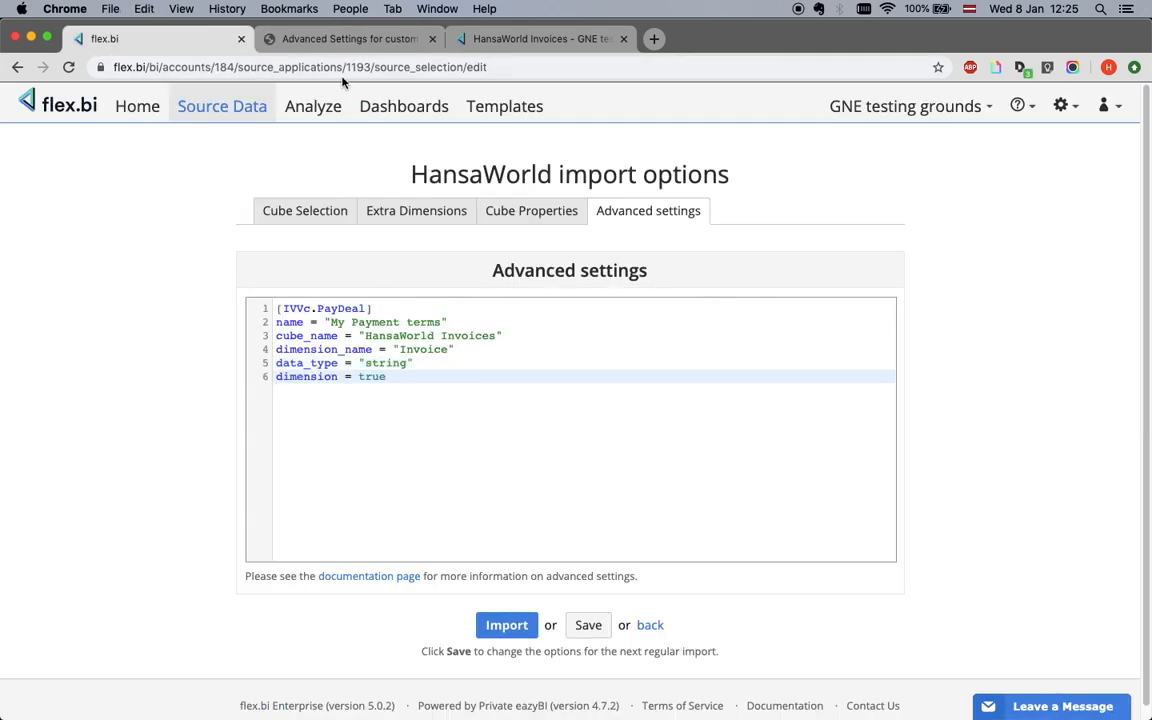
# - Review the documentation's level_name option for fields that are not on the record level, highlighting level_name = "Invoice Item"
pyautogui.click(310, 38)
pyautogui.scroll(1, 490, 368)
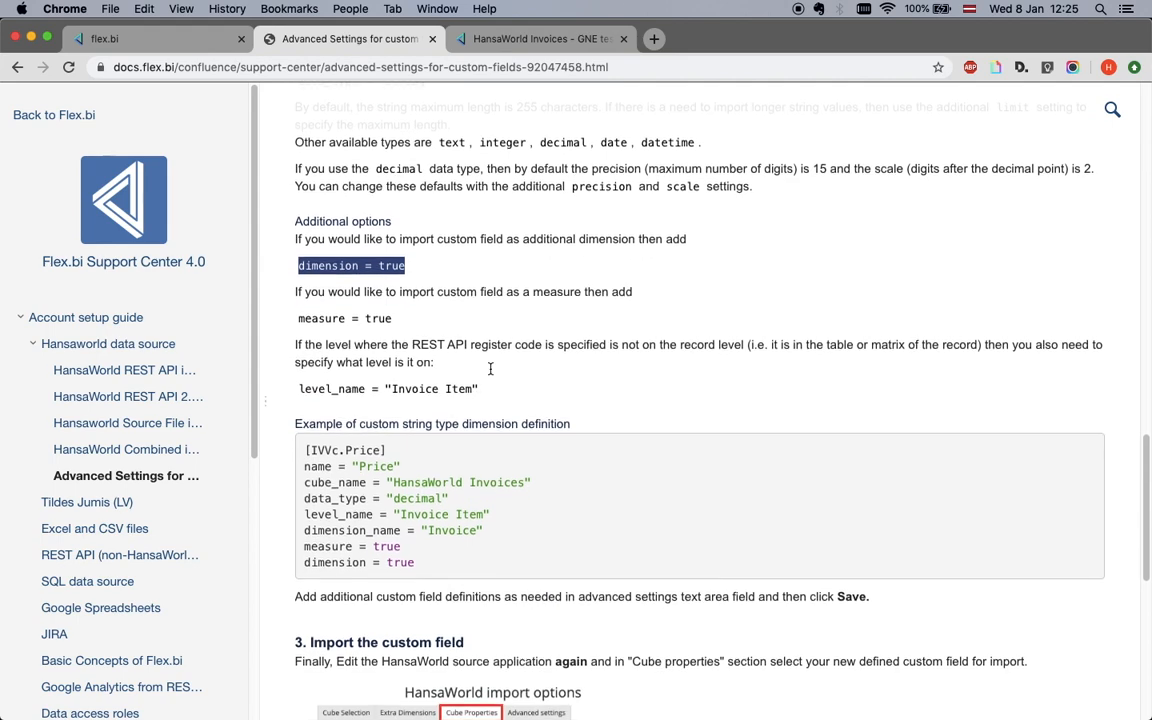
pyautogui.scroll(-1, 490, 368)
pyautogui.scroll(-2, 493, 375)
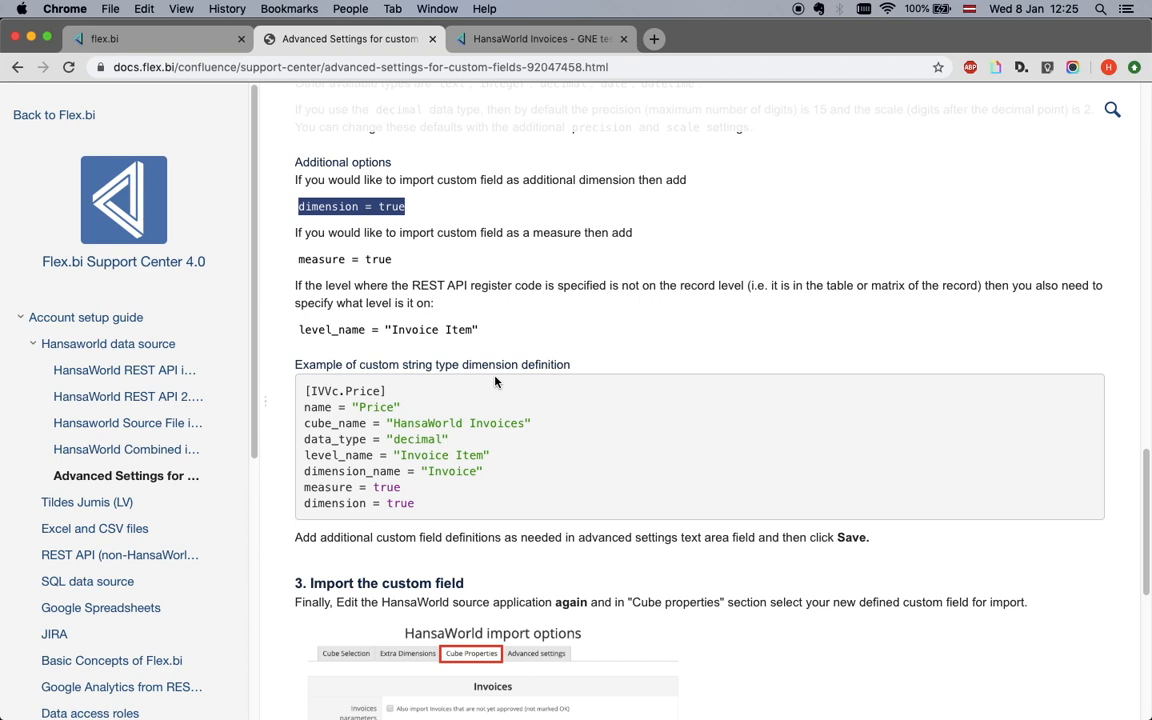
pyautogui.moveTo(482, 331); pyautogui.dragTo(270, 328)
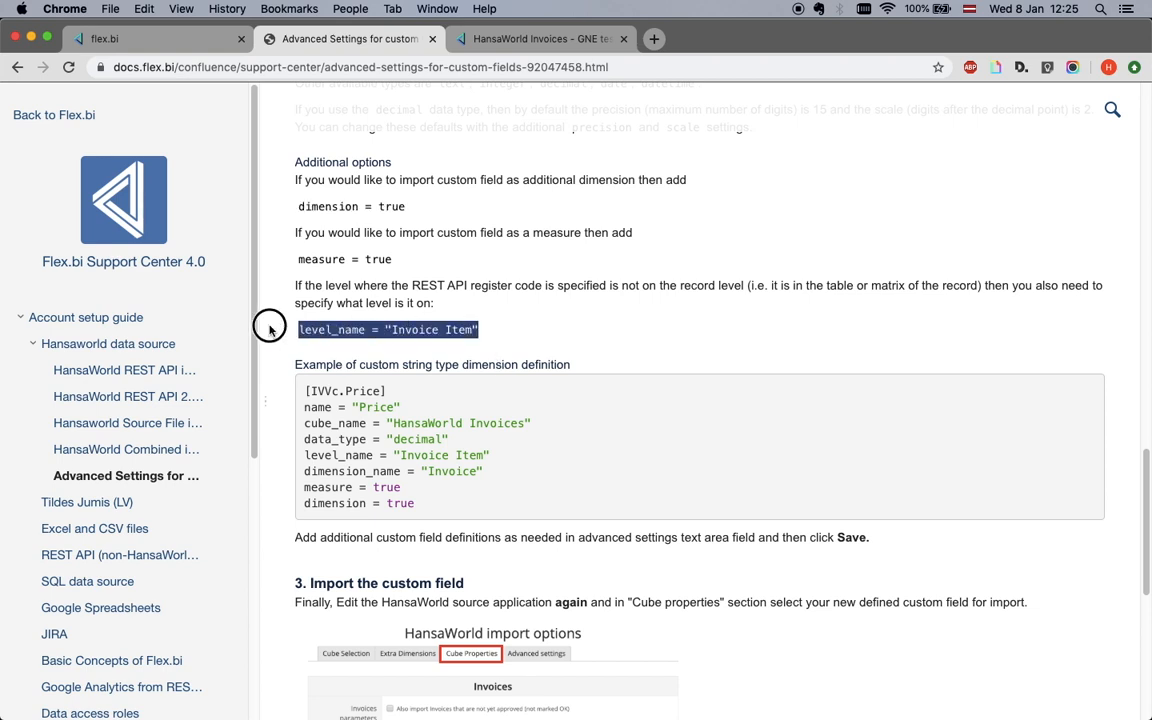
pyautogui.click(481, 155)
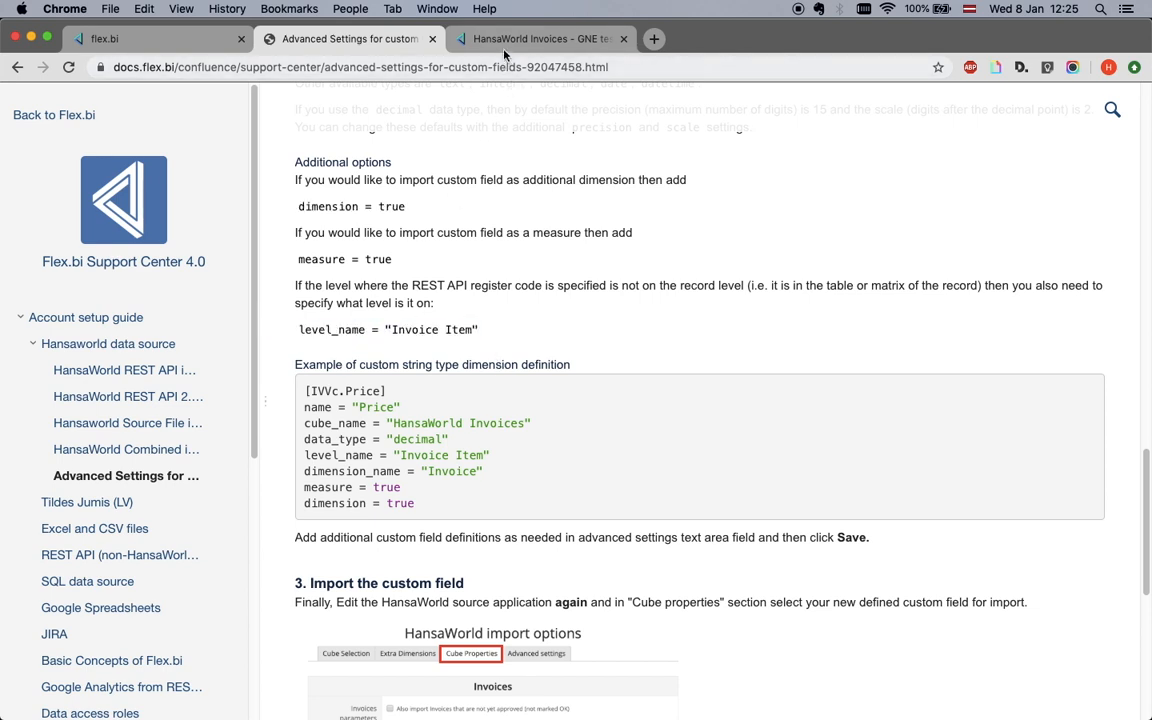
# - Switch to Standard ERP, examine the invoice's item rows across the matrix flips, and return to the documentation in Chrome
pyautogui.click(881, 692)
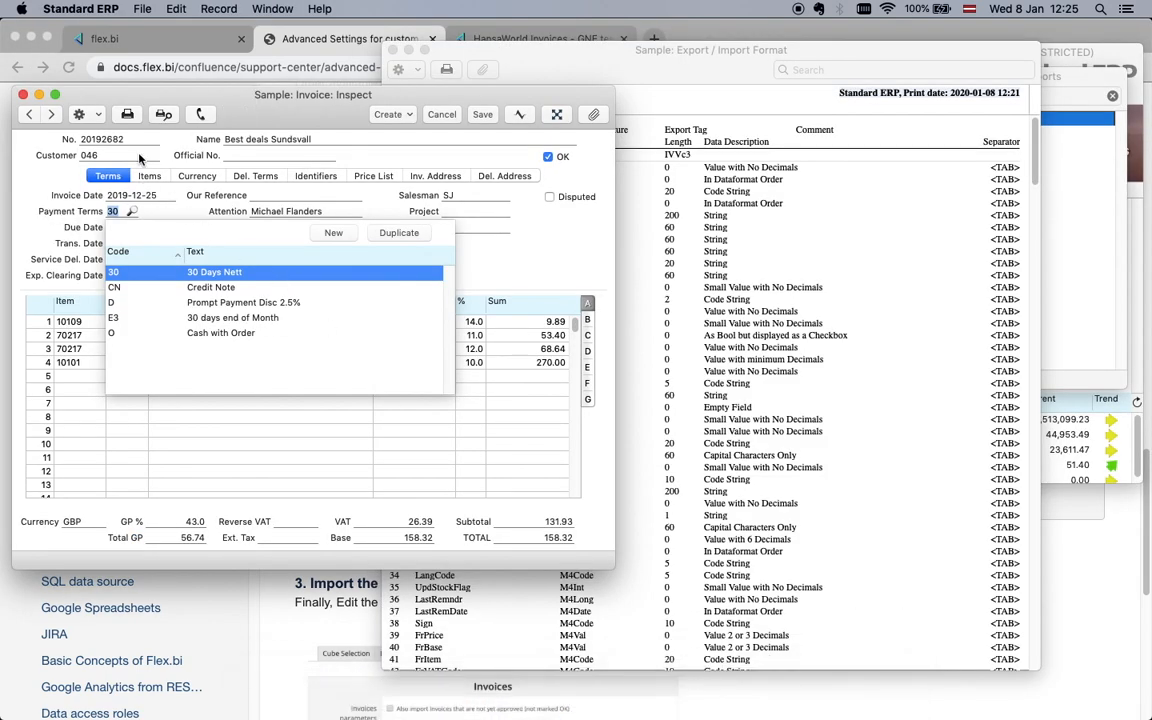
pyautogui.click(543, 364)
pyautogui.click(588, 319)
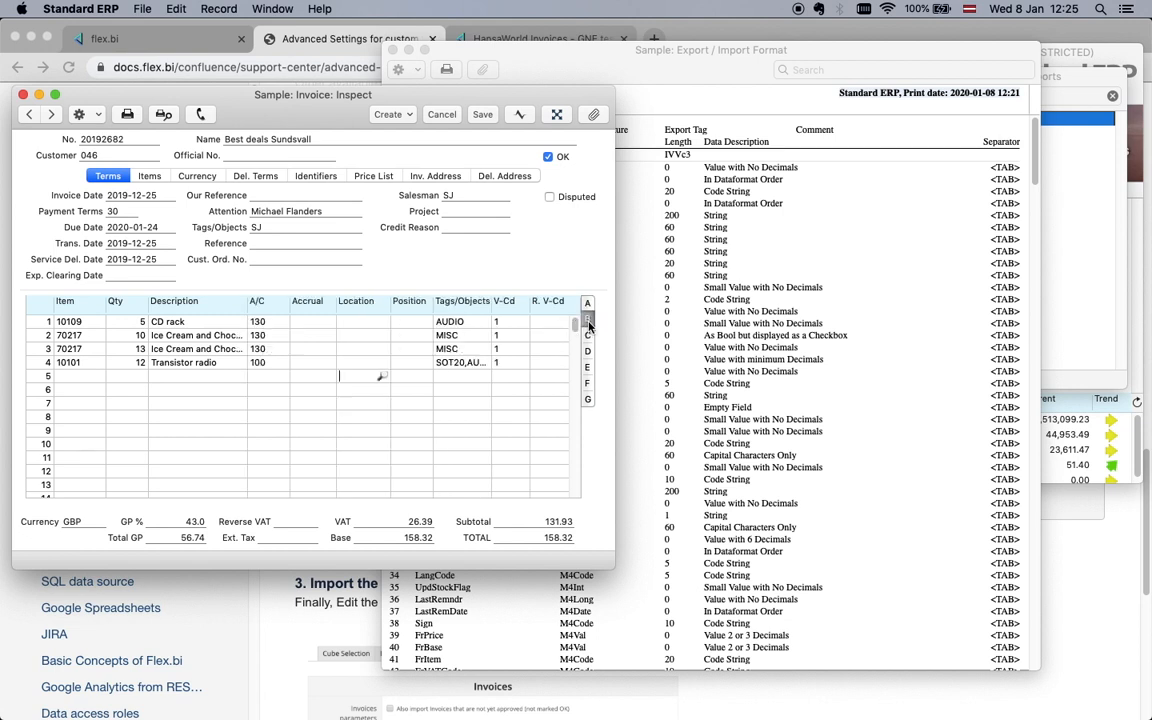
pyautogui.click(588, 335)
pyautogui.click(588, 351)
pyautogui.click(588, 367)
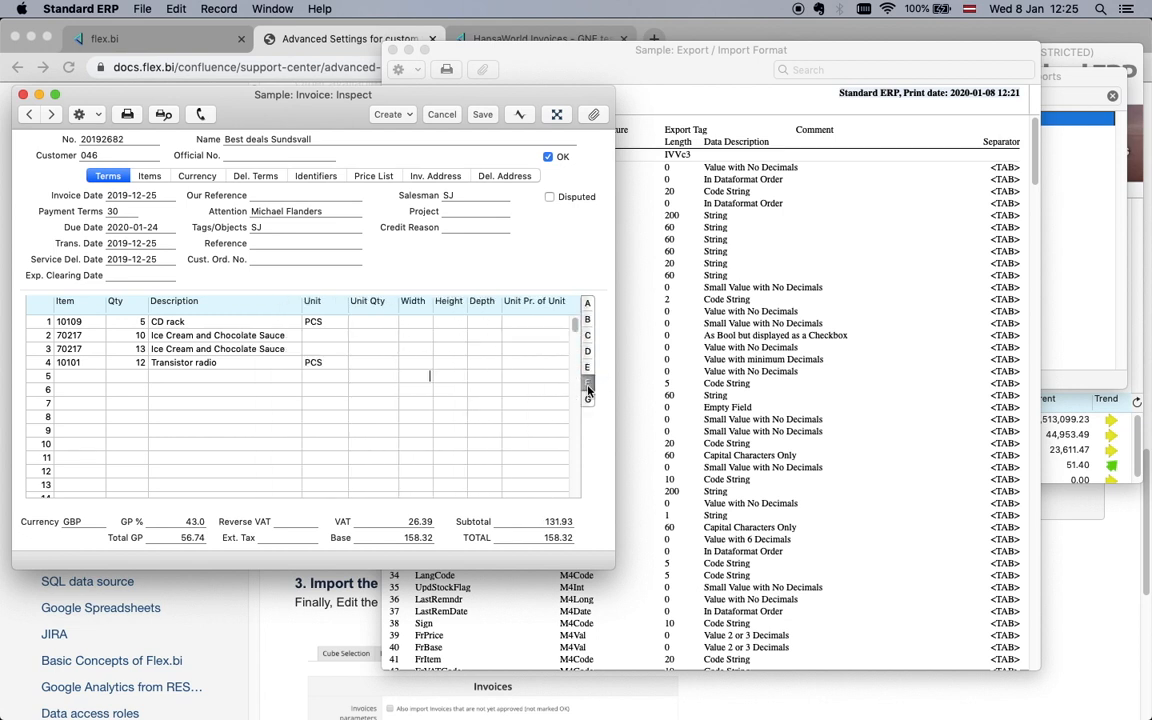
pyautogui.click(588, 378)
pyautogui.click(588, 302)
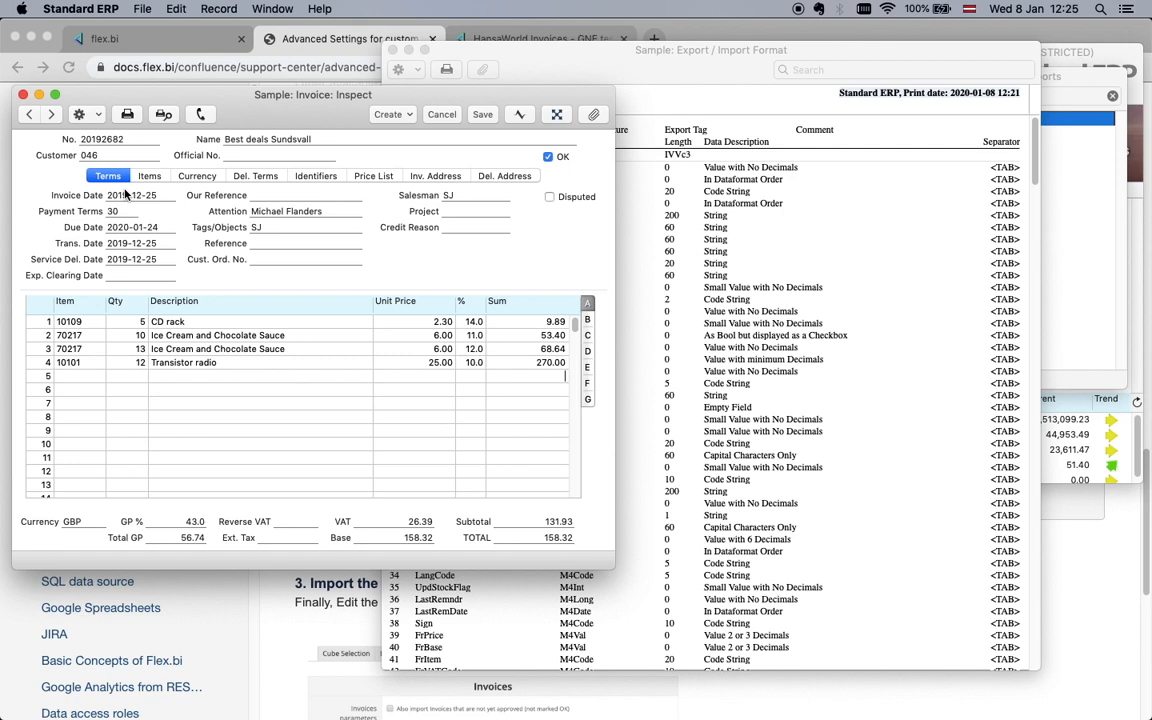
pyautogui.press('super+Tab')
pyautogui.scroll(-1, 371, 317)
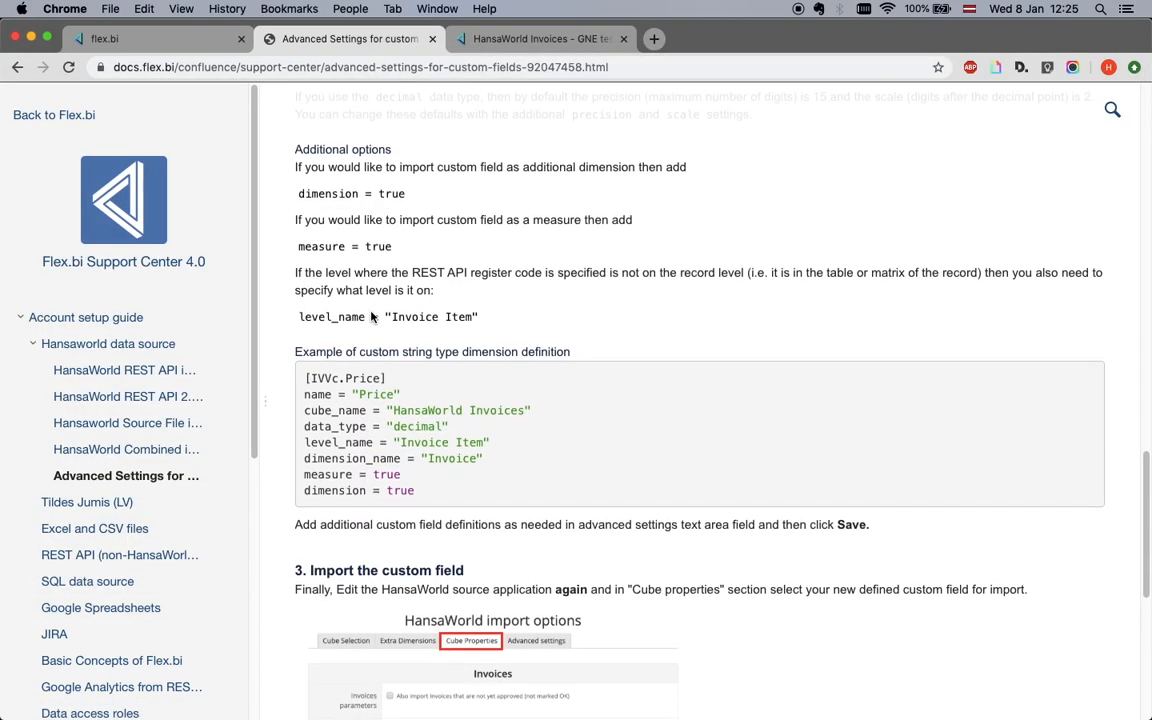
# - Examine the hierarchy levels of the Invoice dimension in the HansaWorld Invoices report
pyautogui.click(492, 40)
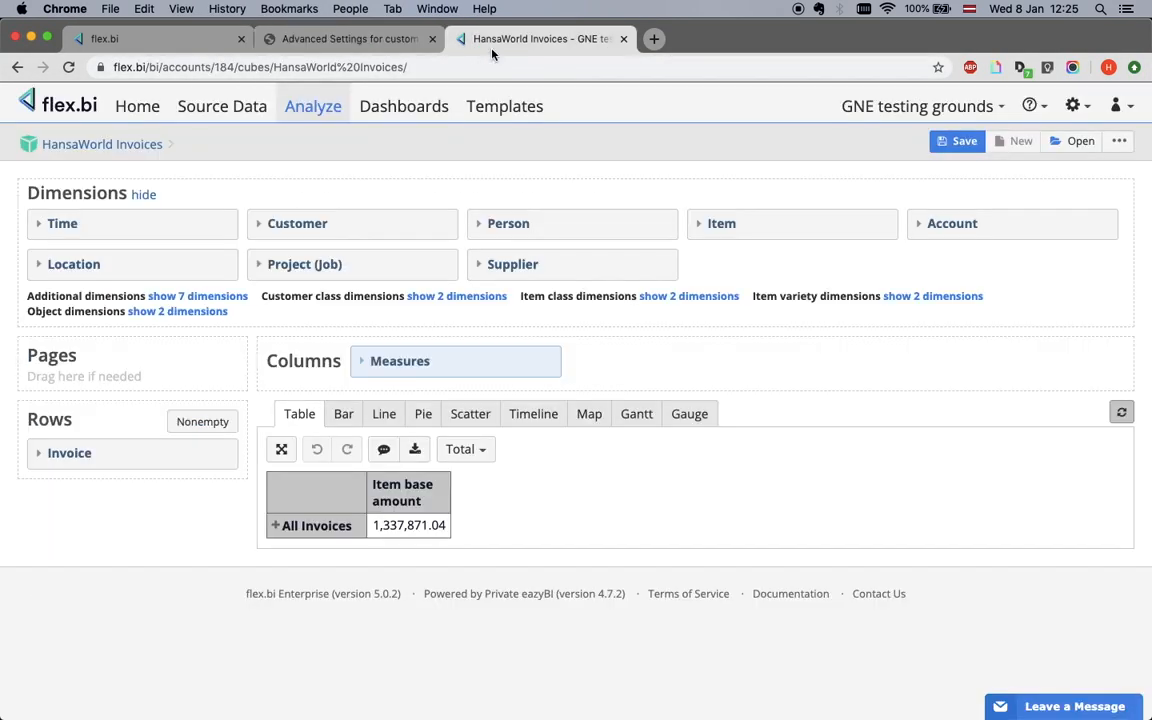
pyautogui.click(101, 450)
pyautogui.scroll(-1, 110, 455)
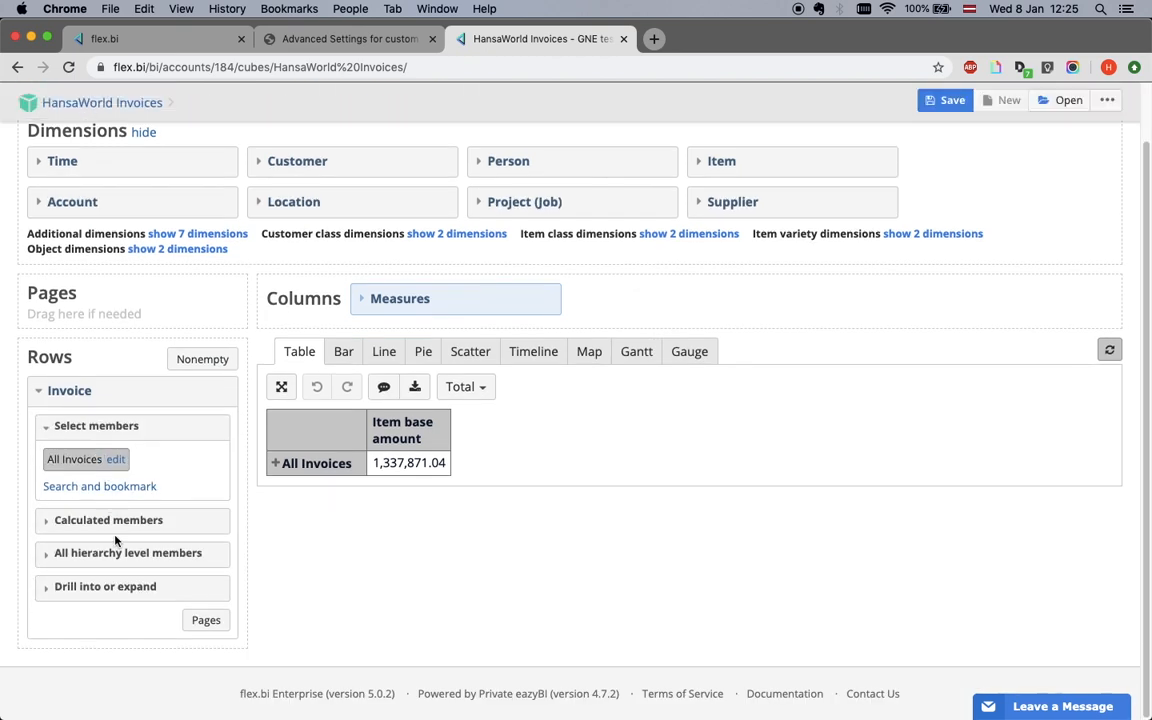
pyautogui.click(113, 558)
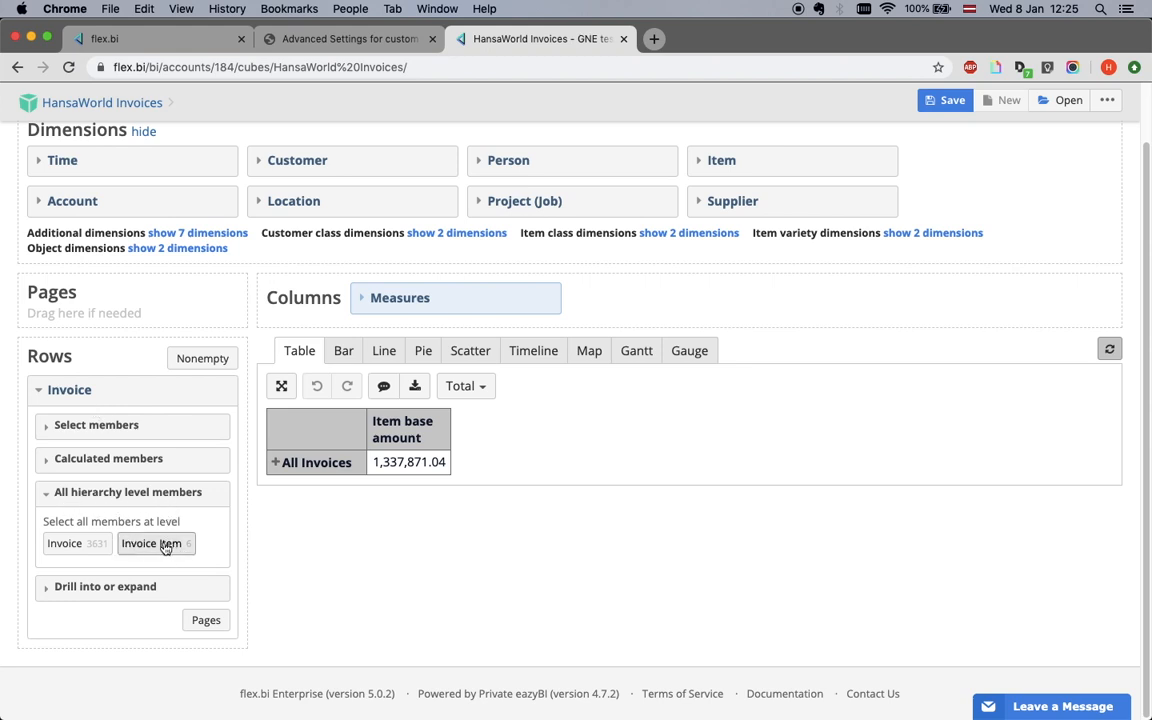
# - Save the HansaWorld advanced settings and reopen the source application's import options for editing
pyautogui.click(300, 44)
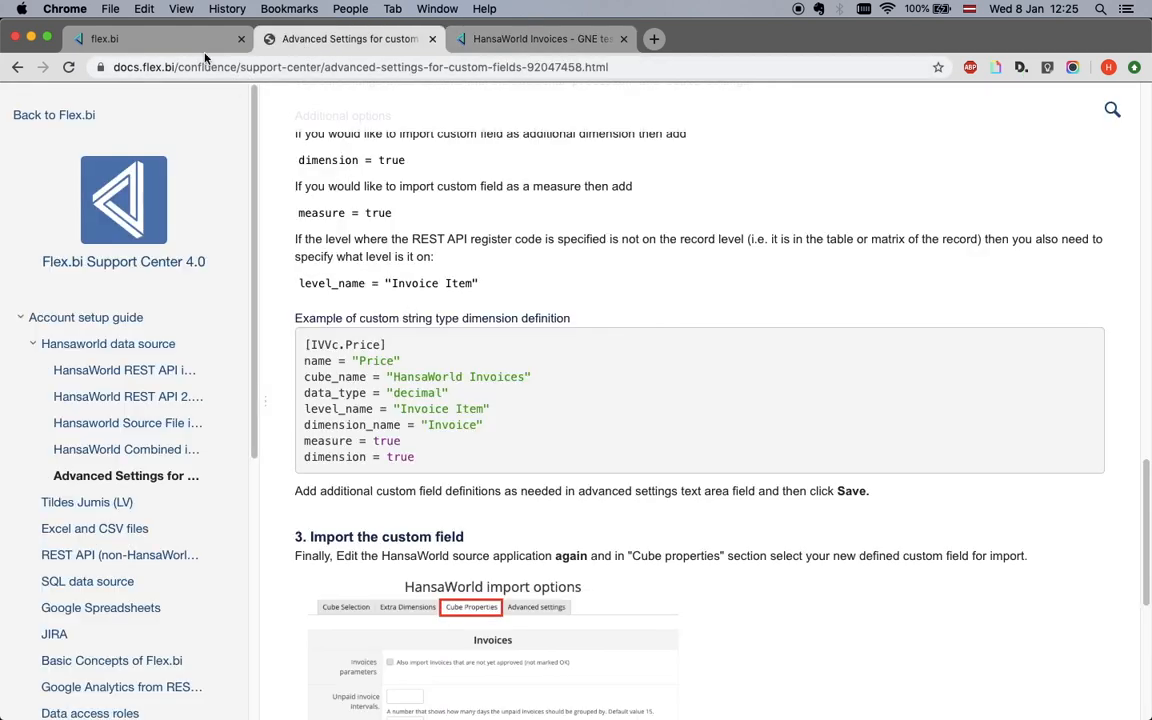
pyautogui.click(165, 40)
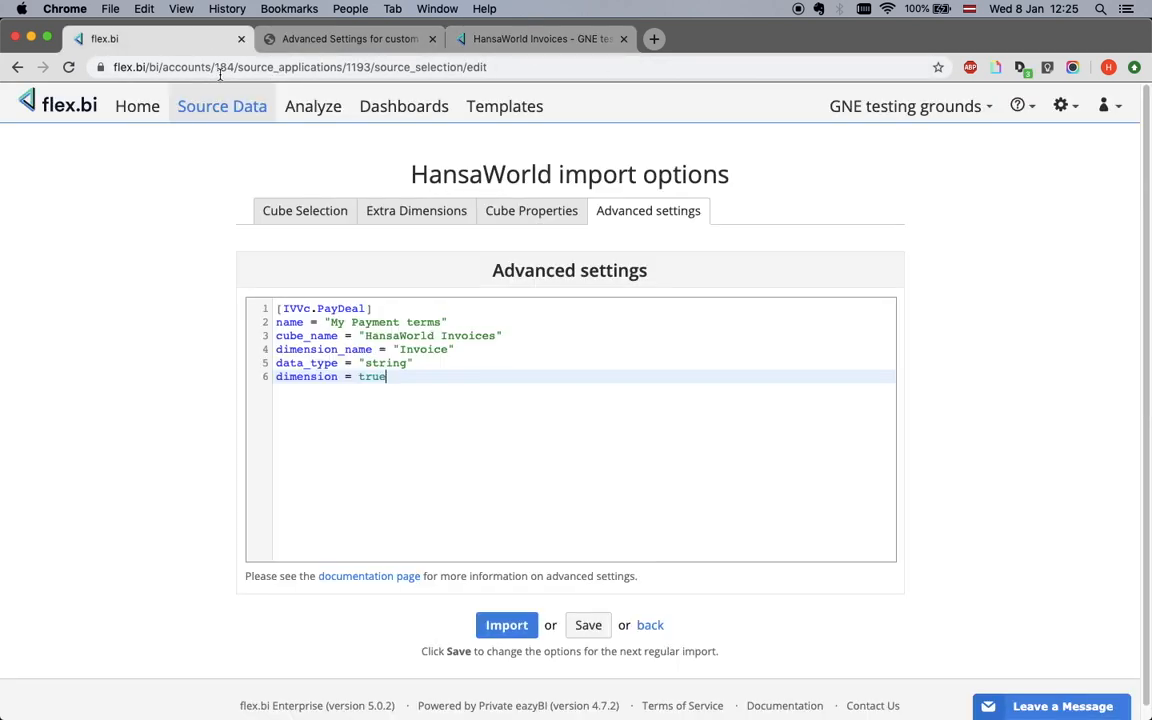
pyautogui.click(586, 624)
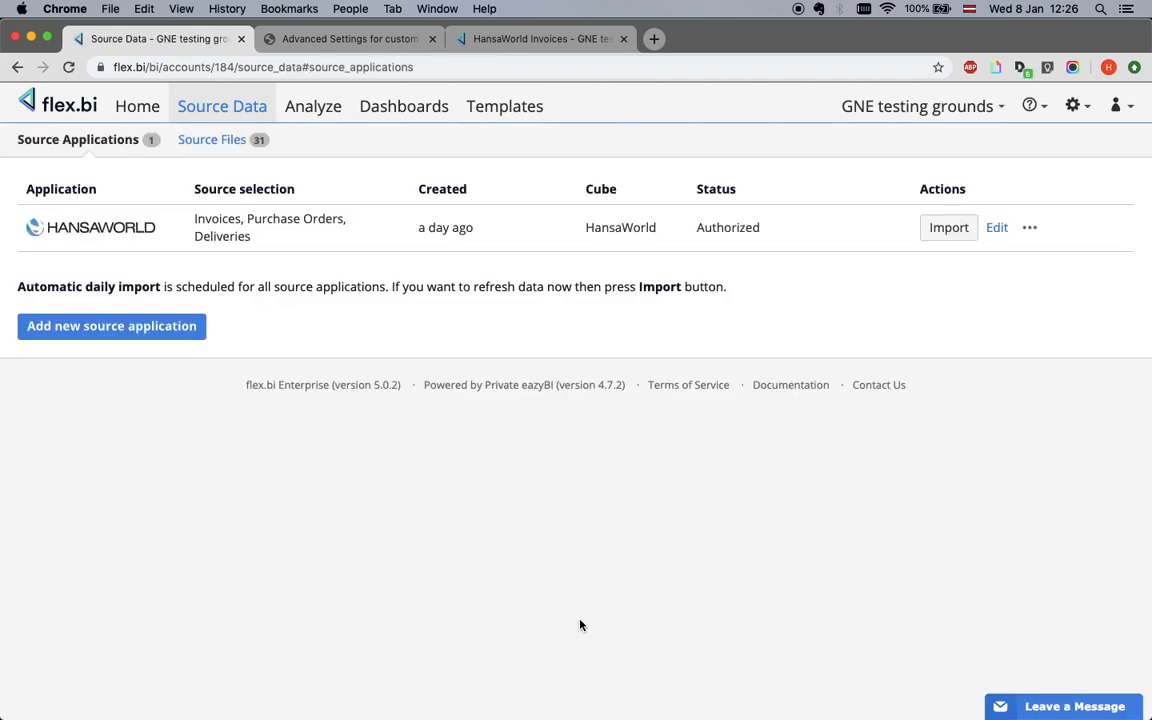
pyautogui.click(994, 229)
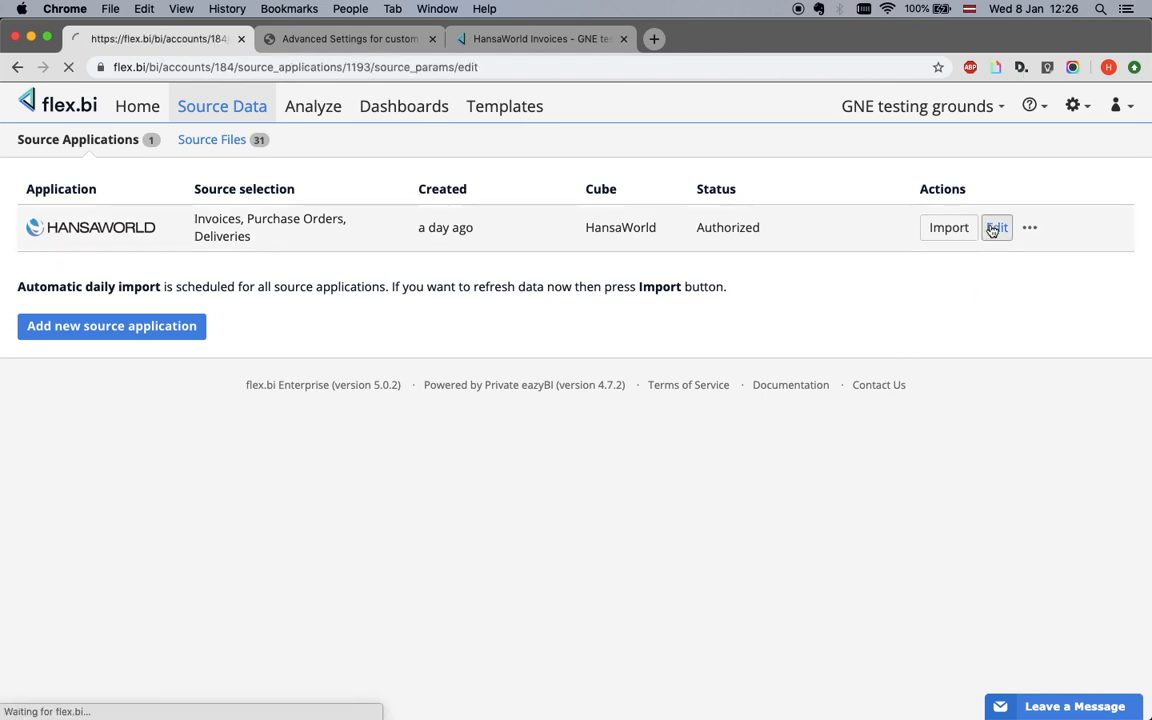
pyautogui.scroll(-2, 527, 356)
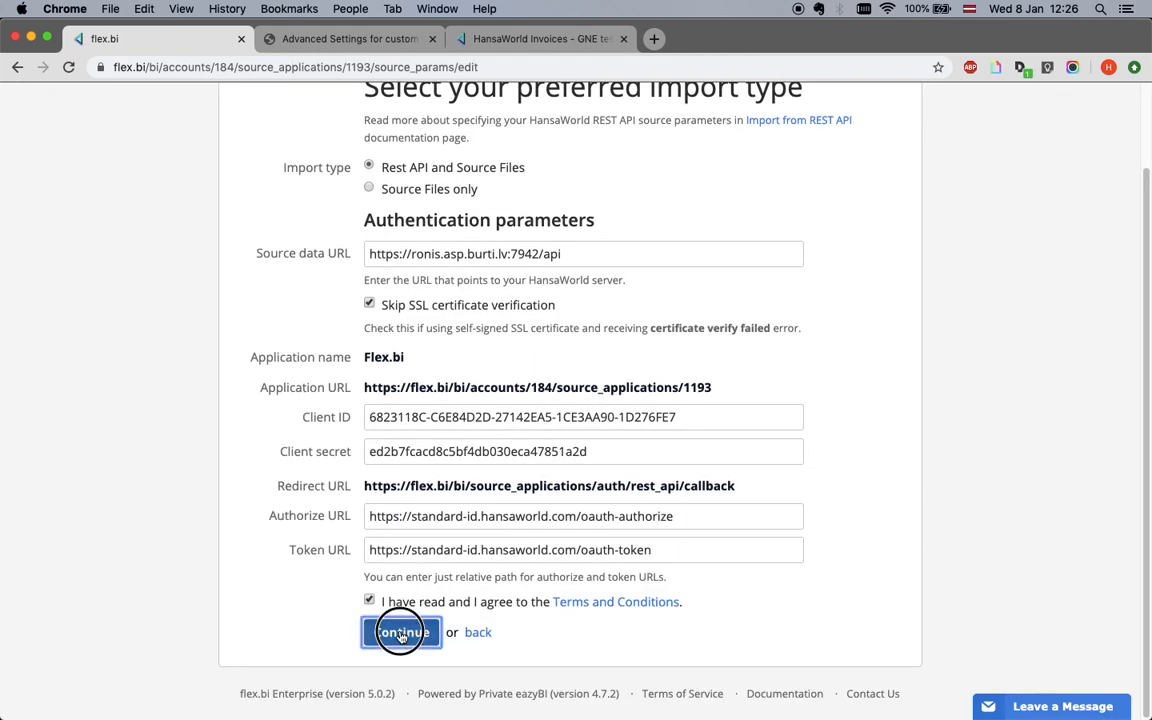
pyautogui.click(400, 633)
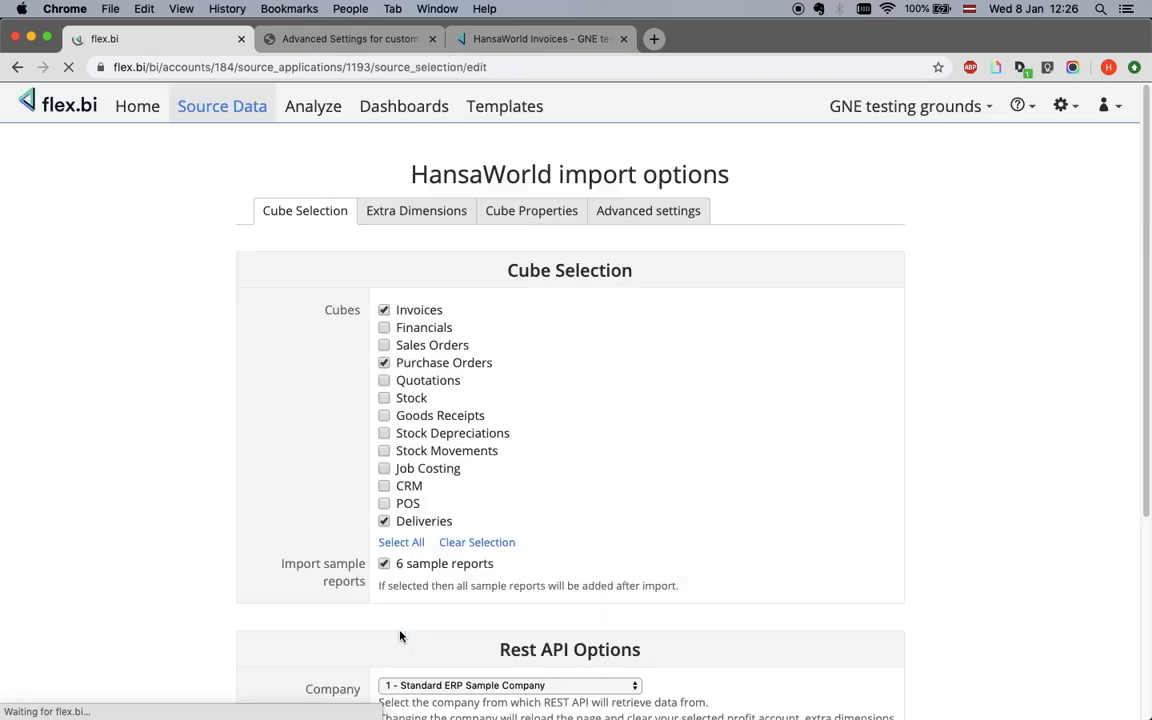
pyautogui.scroll(3, 544, 364)
pyautogui.scroll(2, 544, 364)
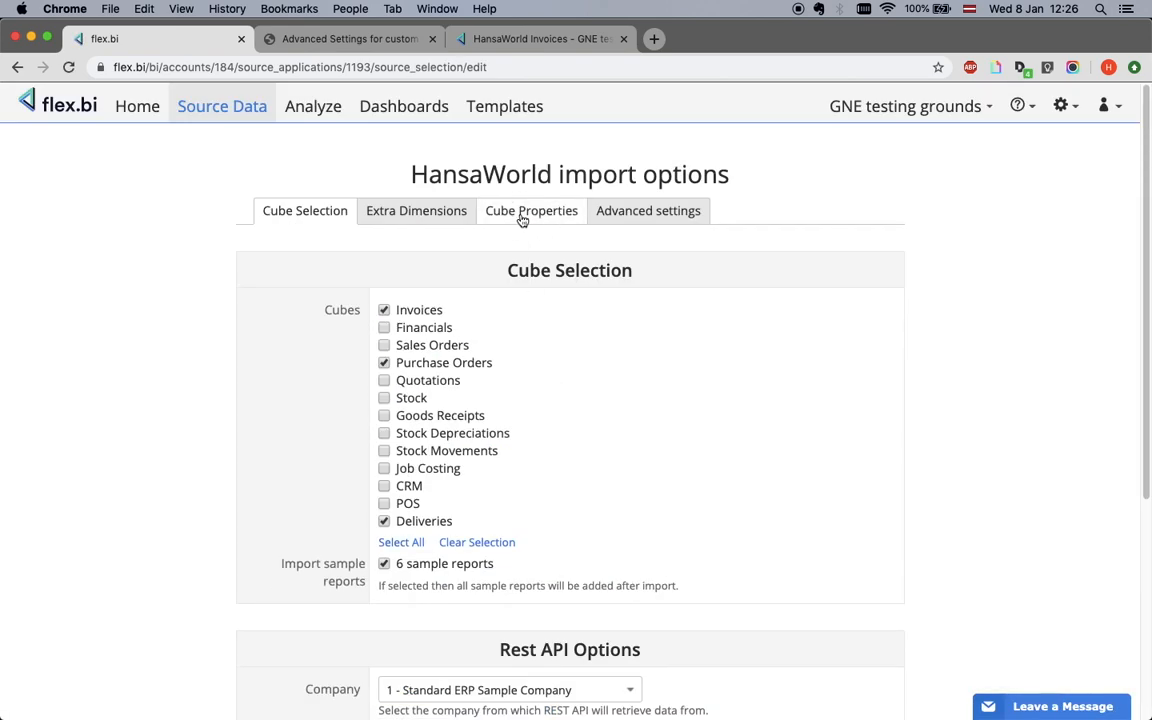
# - Select the My Payment terms custom field for import as a dimension in the Invoices cube properties and start the import
pyautogui.click(521, 220)
pyautogui.scroll(-1, 521, 222)
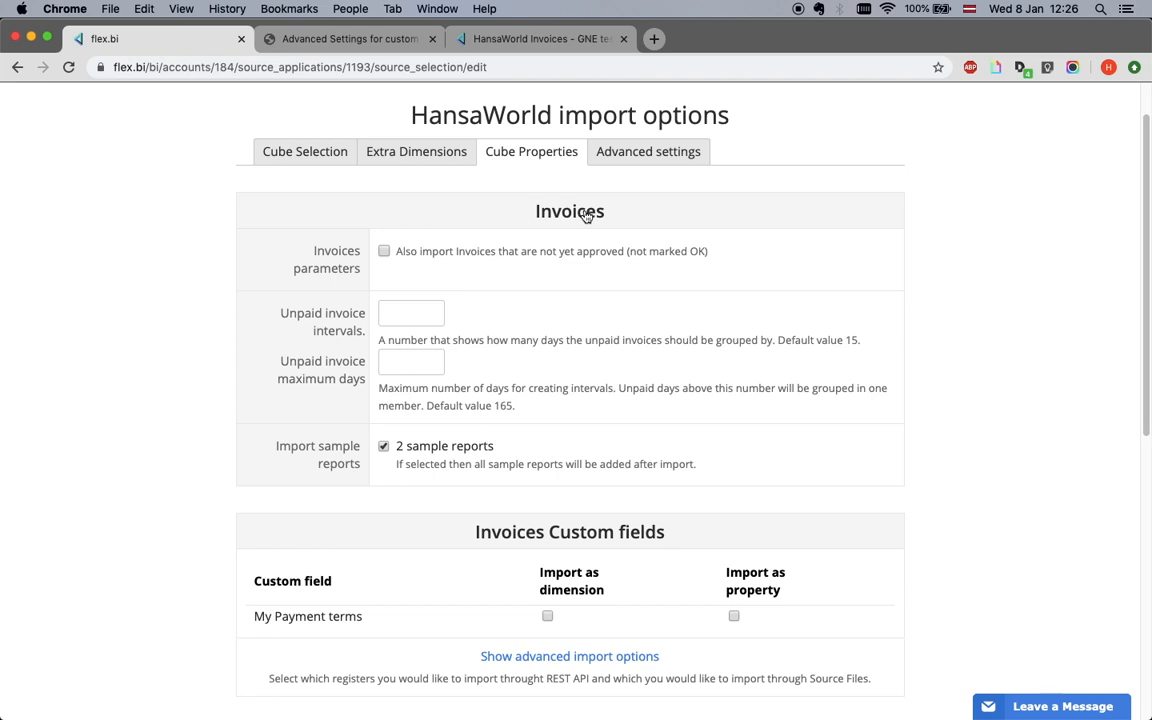
pyautogui.scroll(-1, 585, 215)
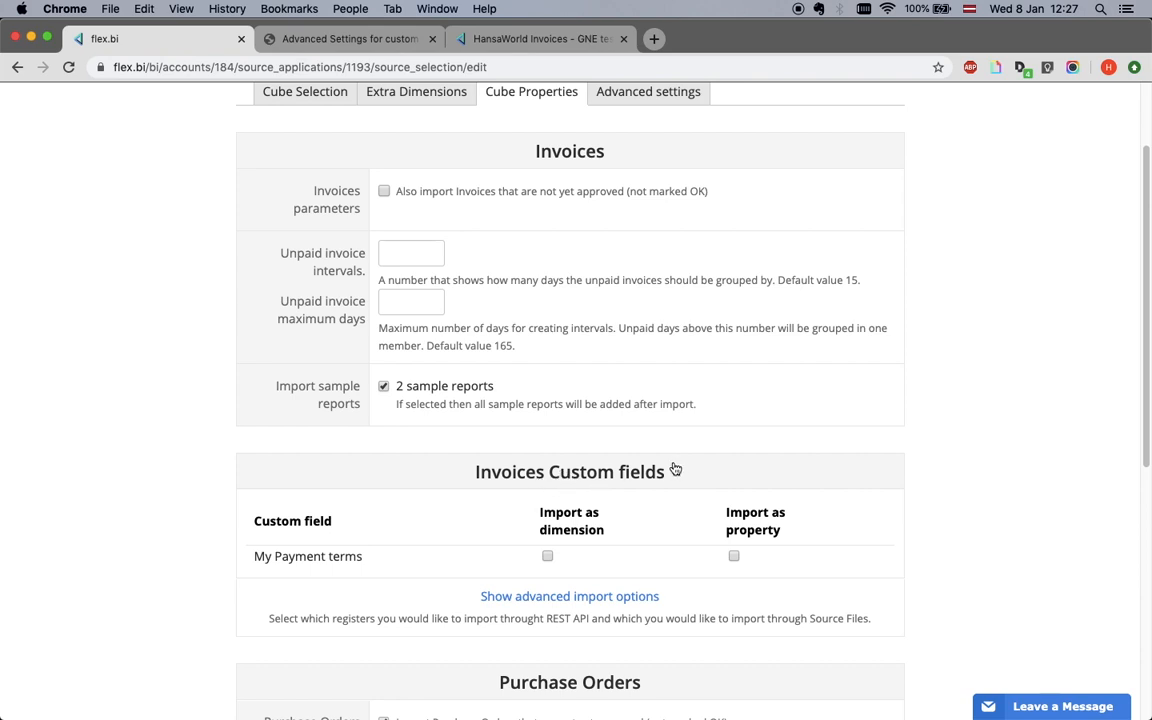
pyautogui.click(548, 557)
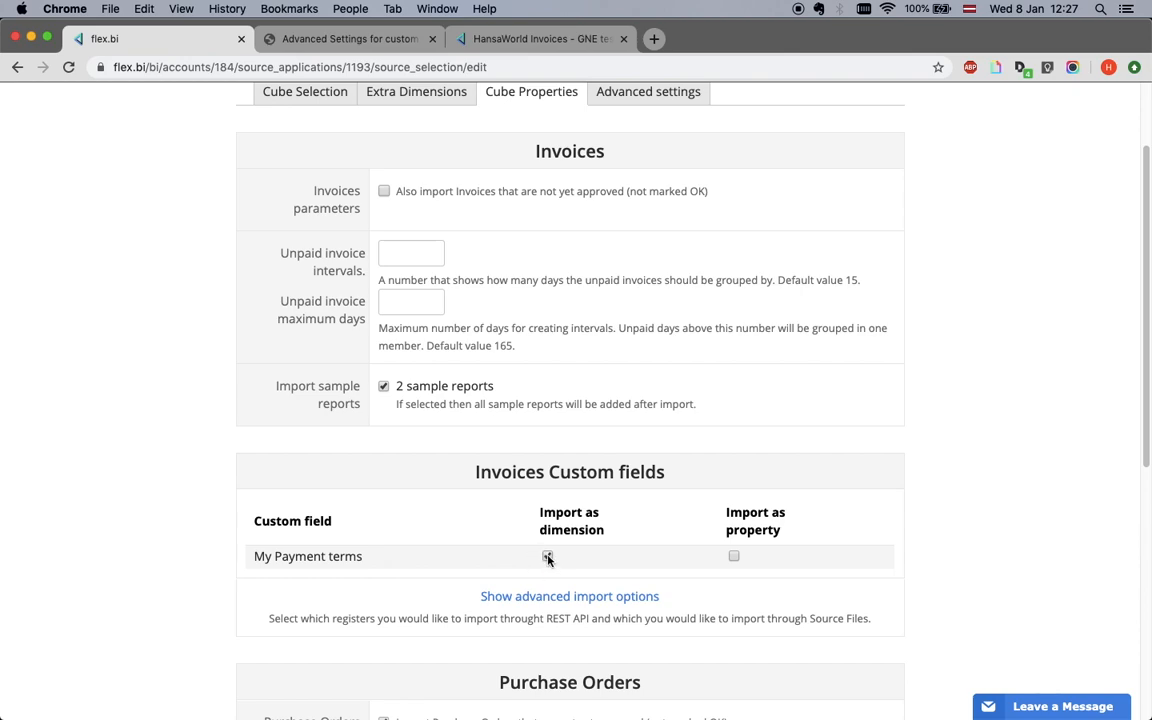
pyautogui.scroll(-3, 548, 560)
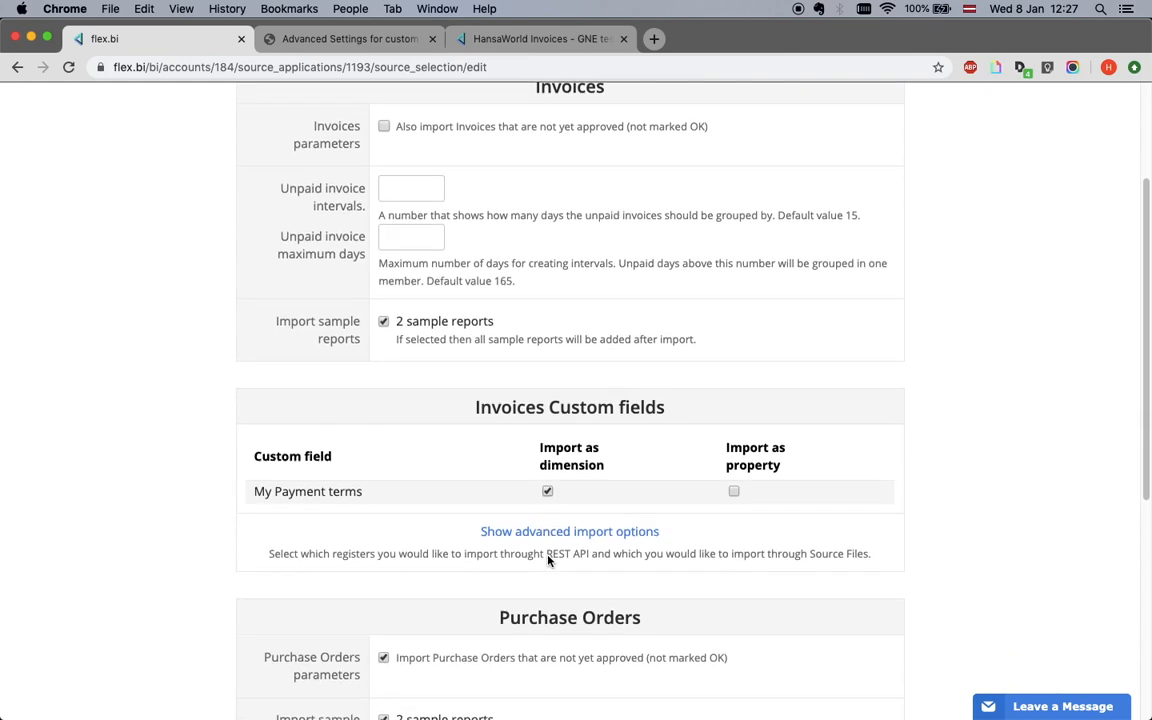
pyautogui.scroll(-5, 548, 560)
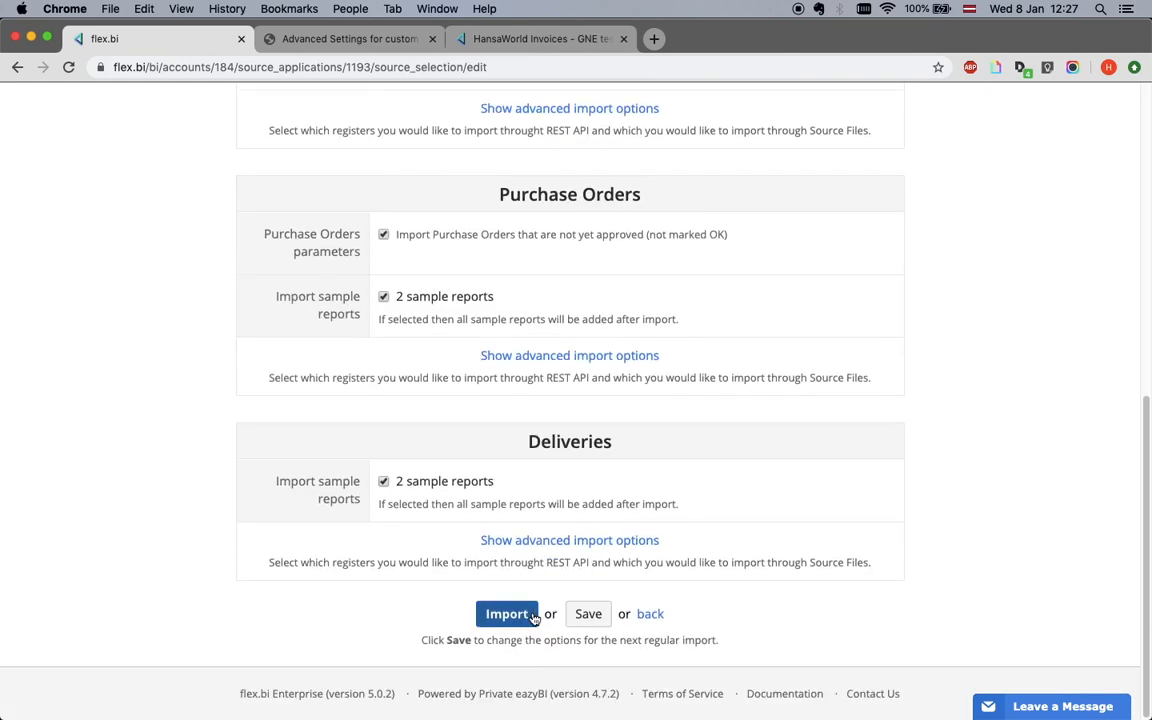
pyautogui.click(527, 615)
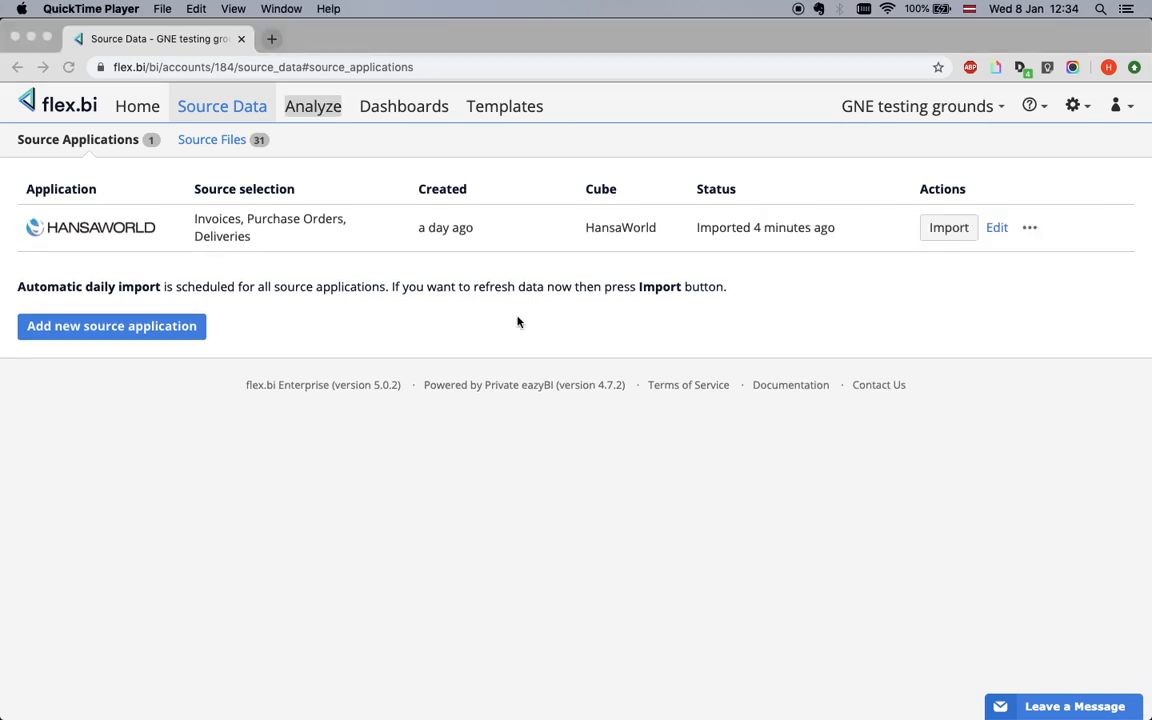
# - Open the Analyze page in a separate browser tab and start a new report on the HansaWorld Invoices cube
pyautogui.click(324, 132)
pyautogui.keyDown('super'); pyautogui.click(319, 108); pyautogui.keyUp('super')
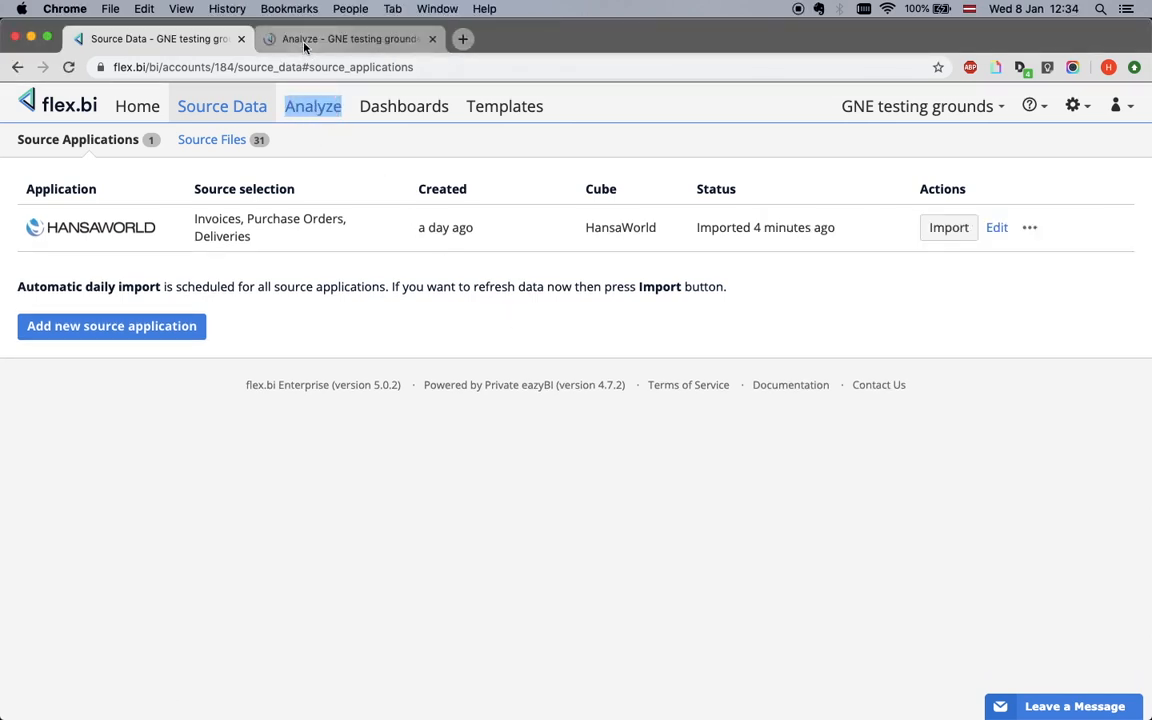
pyautogui.click(305, 42)
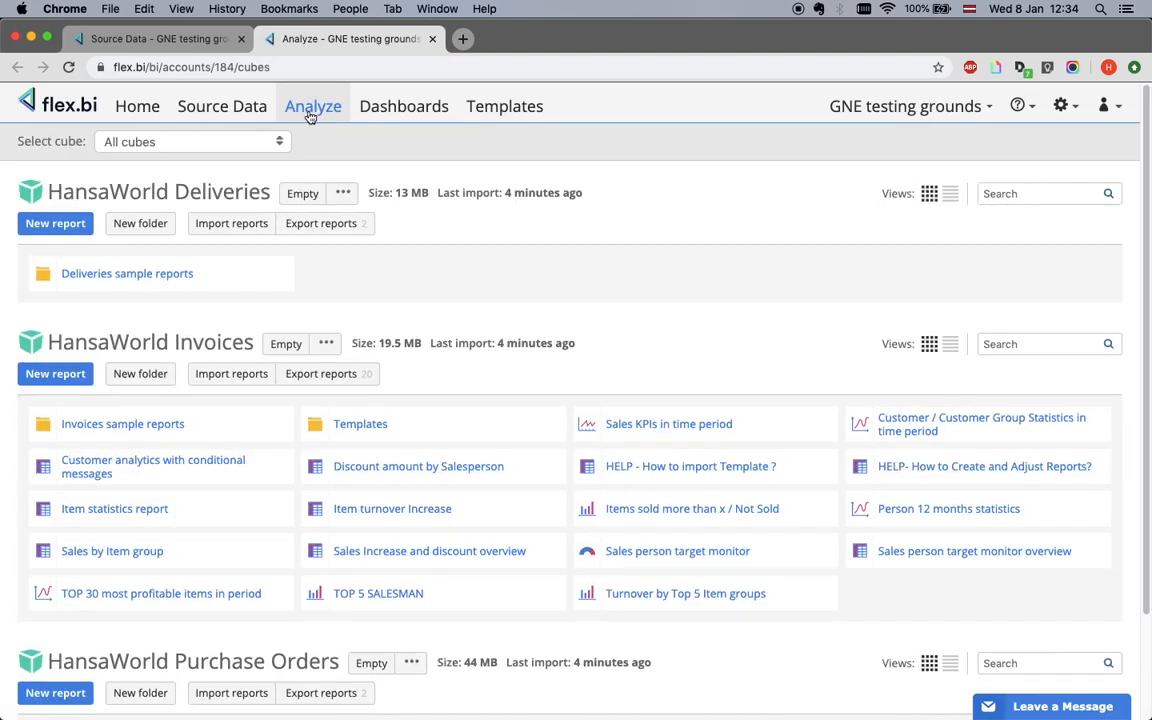
pyautogui.click(58, 376)
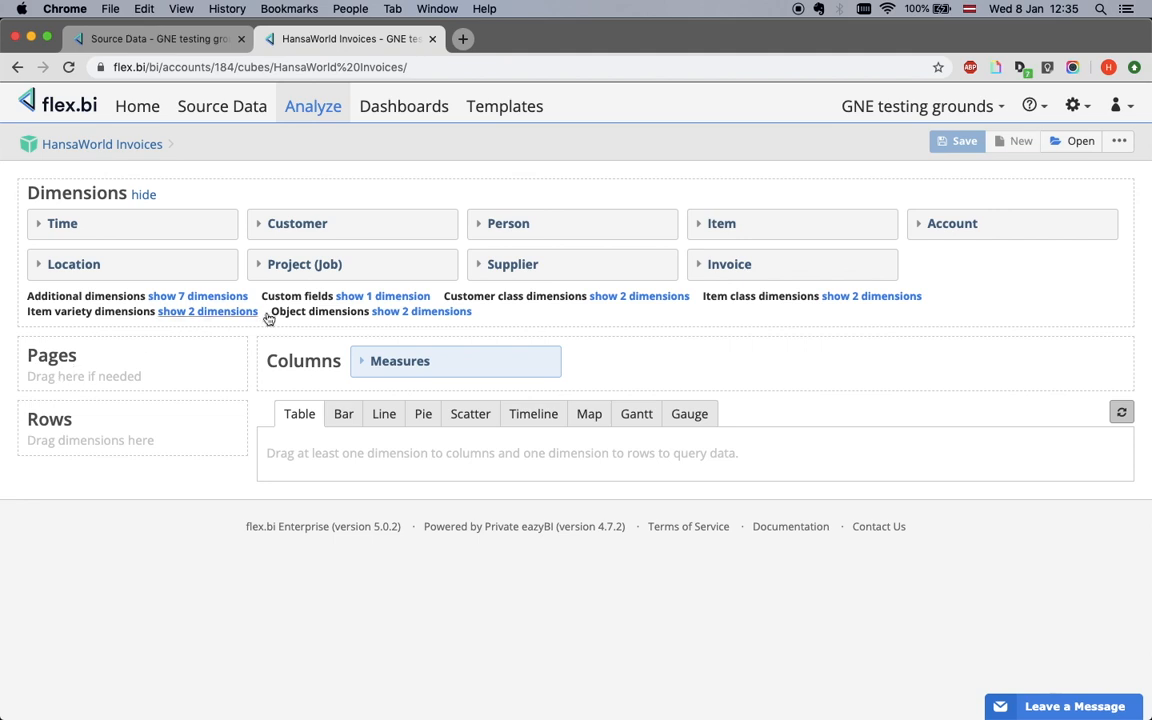
# - Reveal the custom fields dimension, place My Payment terms in the report rows, and expand All My Payment terms
pyautogui.moveTo(260, 297); pyautogui.dragTo(433, 300)
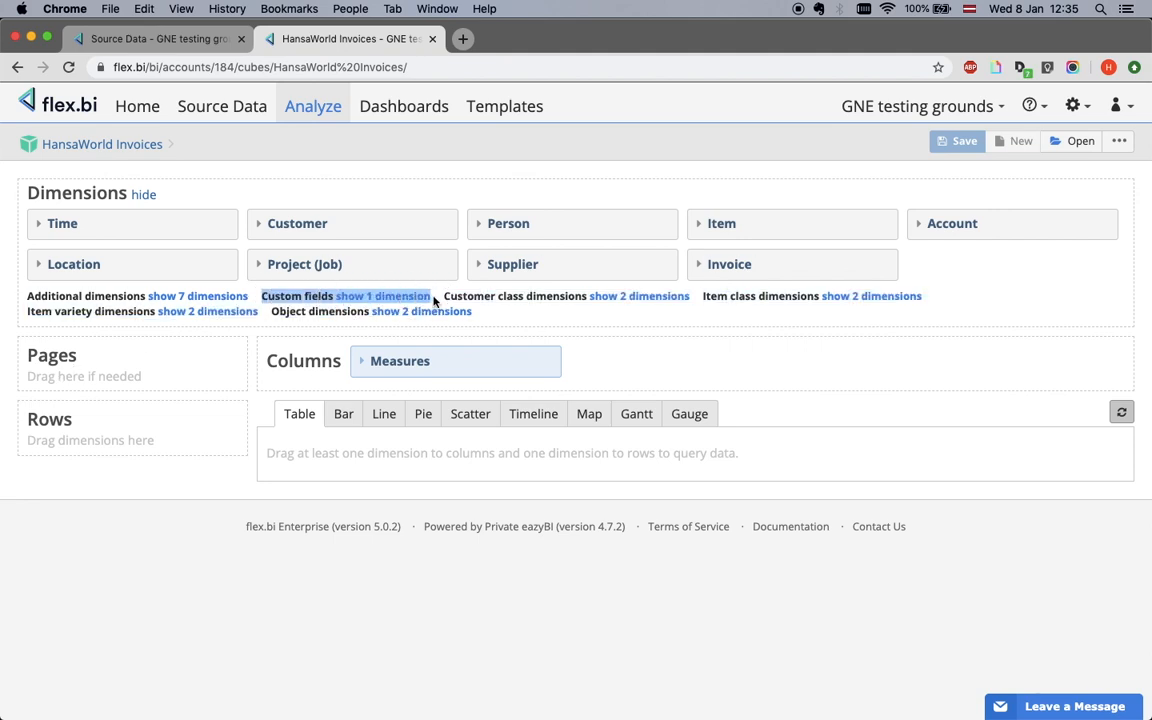
pyautogui.click(433, 300)
pyautogui.click(386, 296)
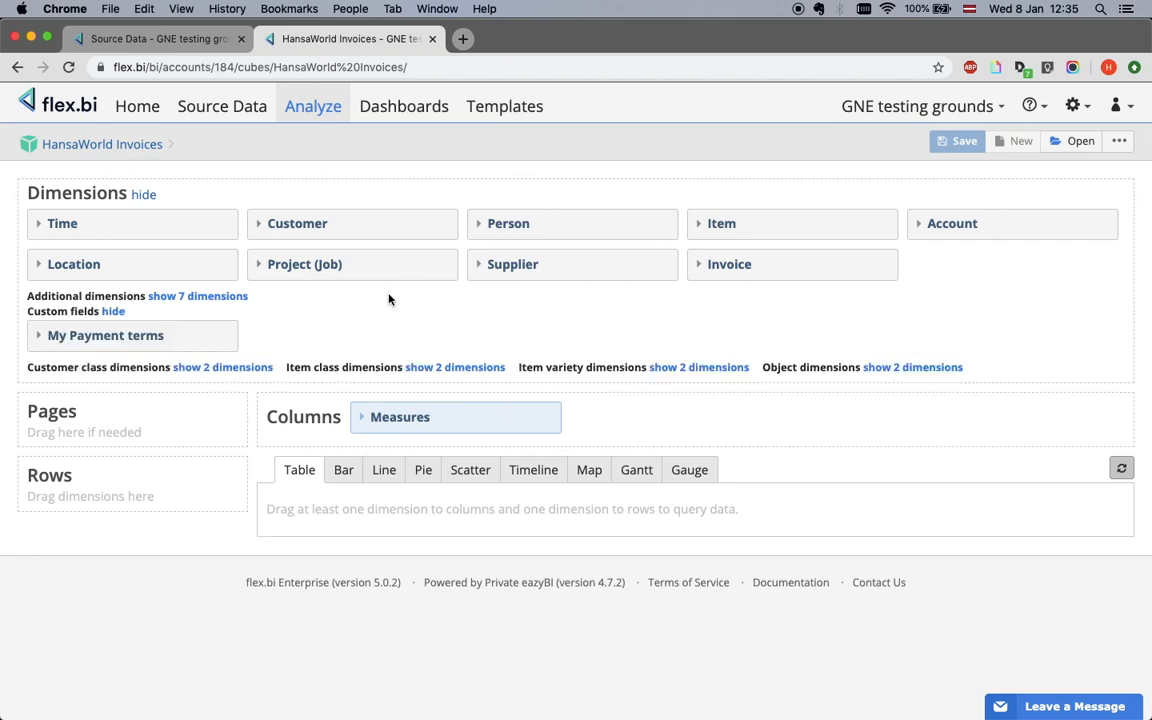
pyautogui.moveTo(93, 344); pyautogui.dragTo(120, 462)
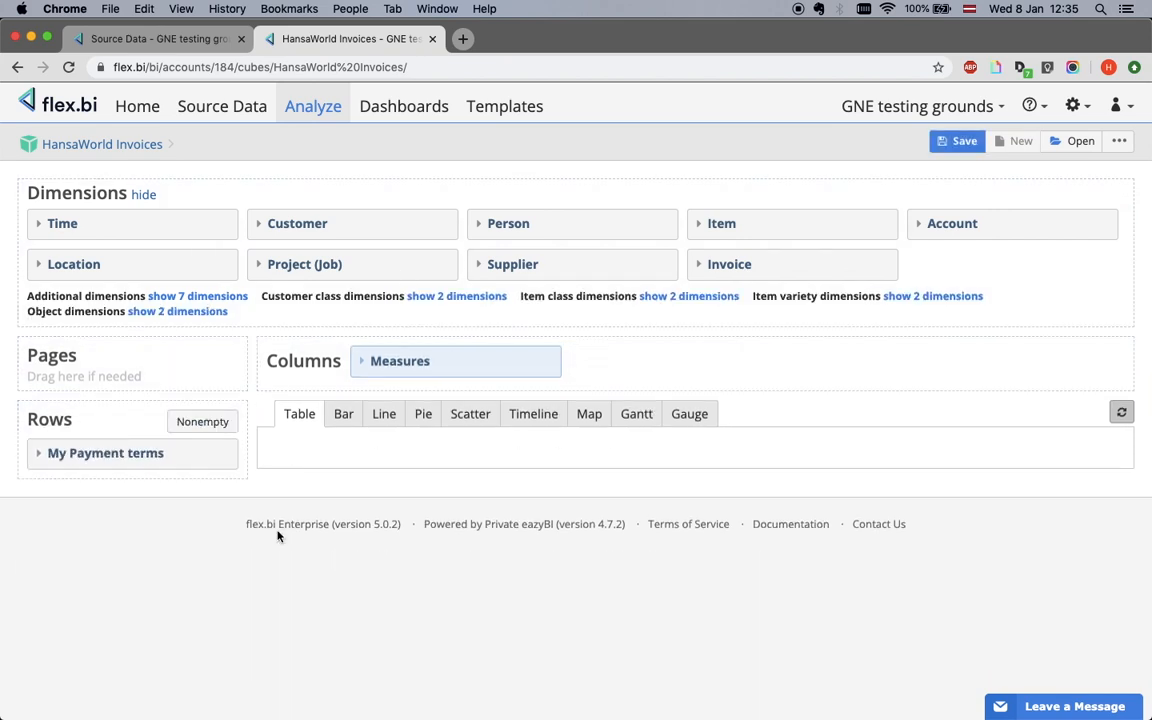
pyautogui.click(273, 527)
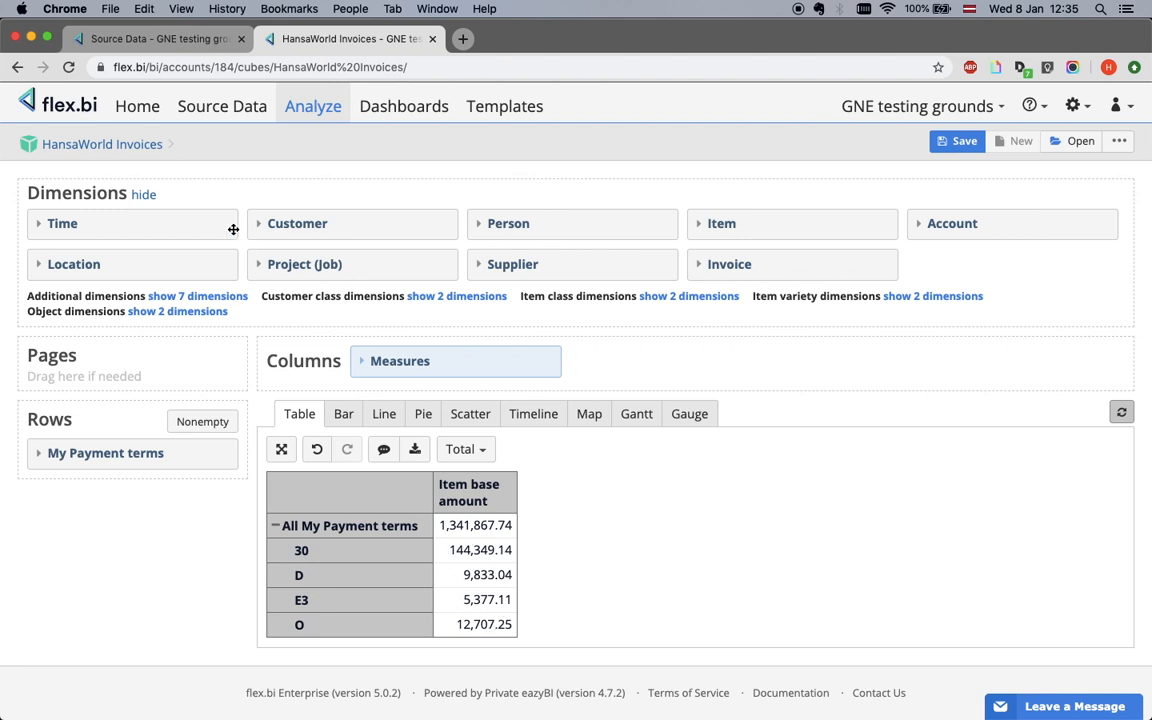
# - Open the Analyze page in a separate browser tab and empty all data from the HansaWorld Invoices cube
pyautogui.keyDown('super'); pyautogui.click(307, 106); pyautogui.keyUp('super')
pyautogui.click(500, 42)
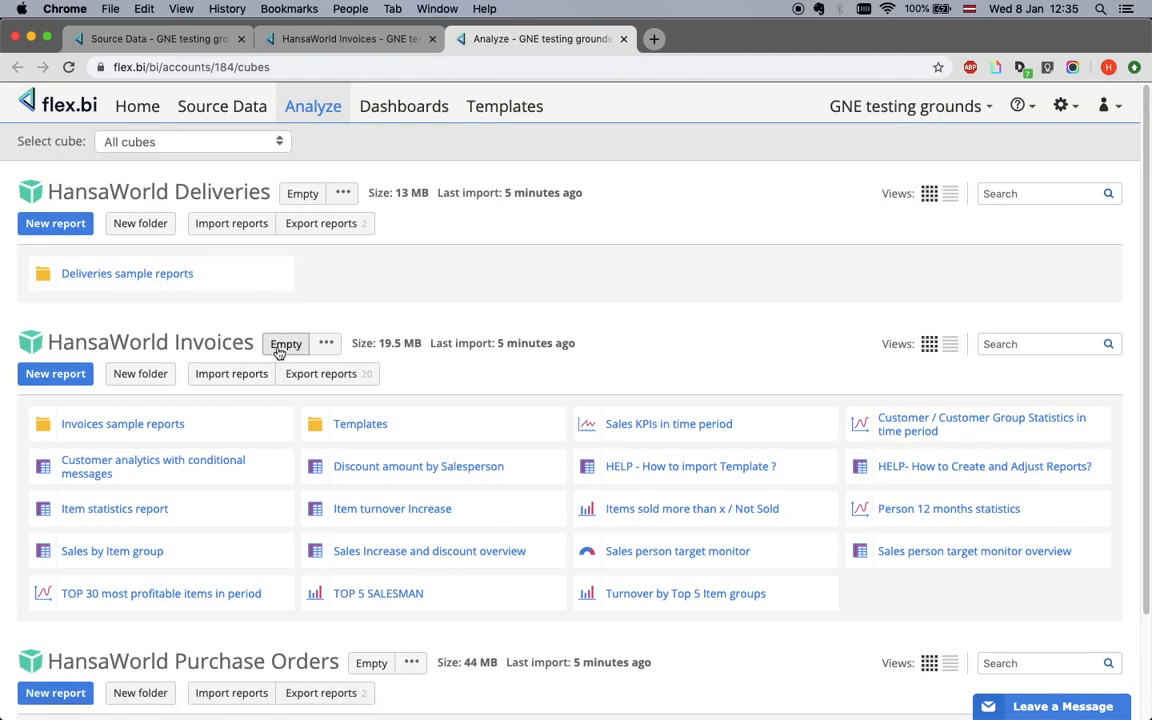
pyautogui.click(281, 345)
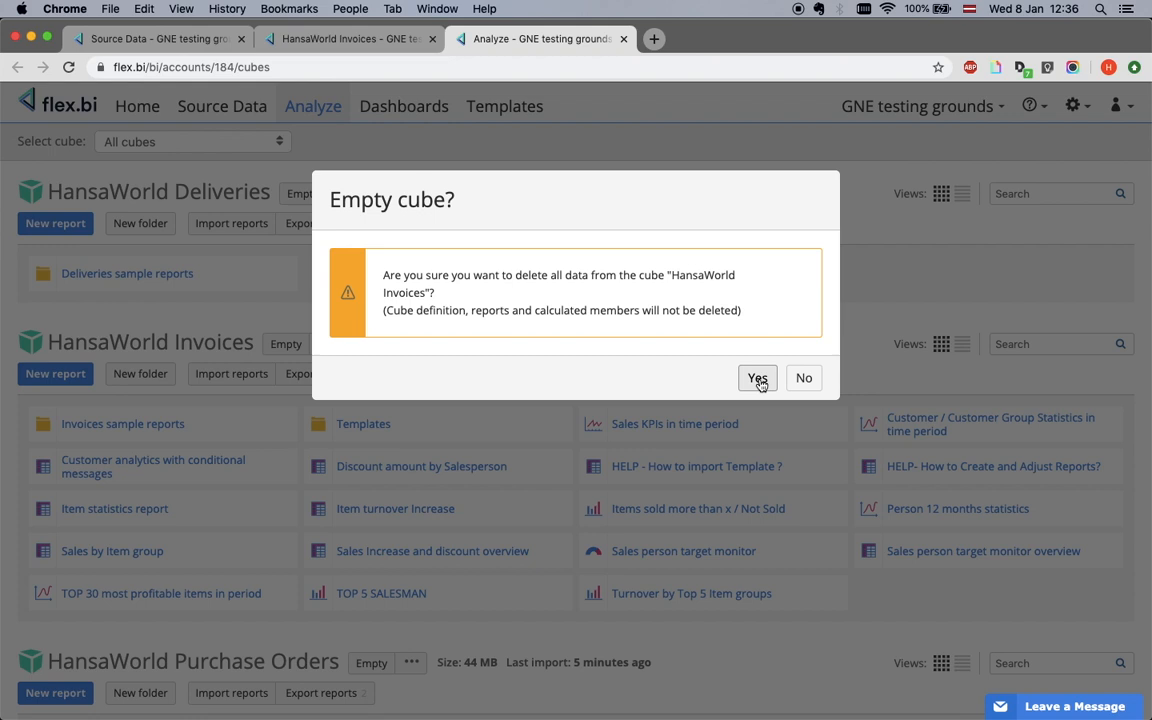
pyautogui.click(757, 378)
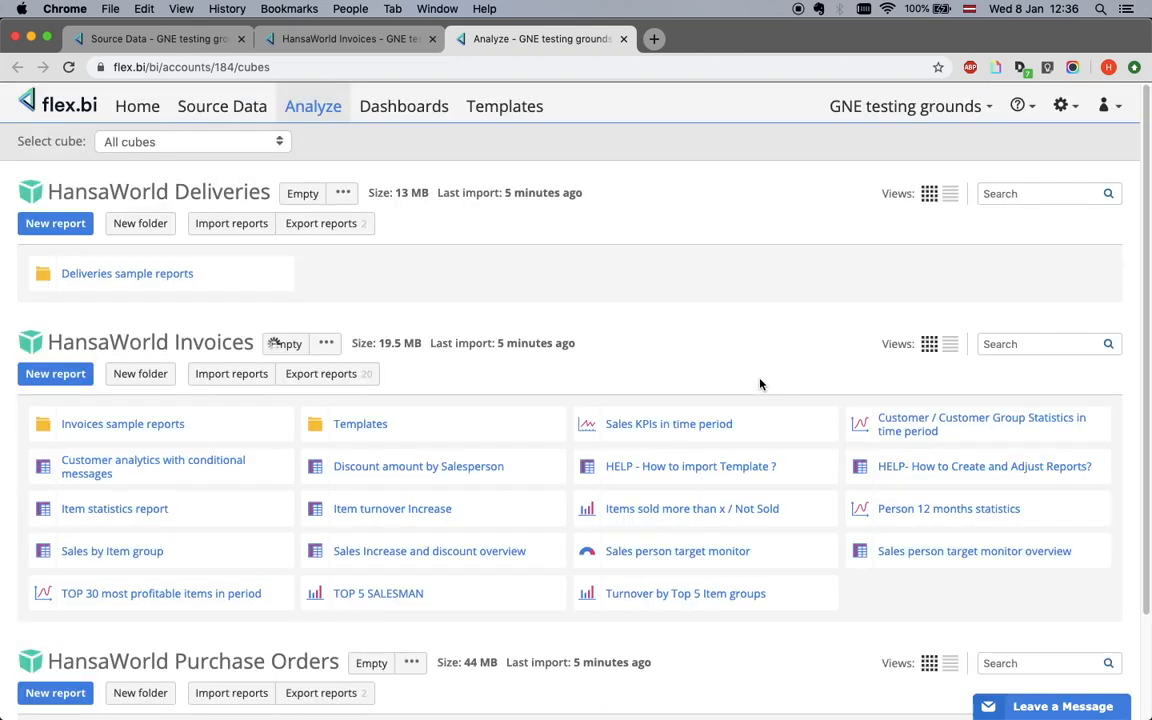
# - Return to the report's browser tab, go to Source Data and start the HansaWorld source application's import
pyautogui.click(327, 40)
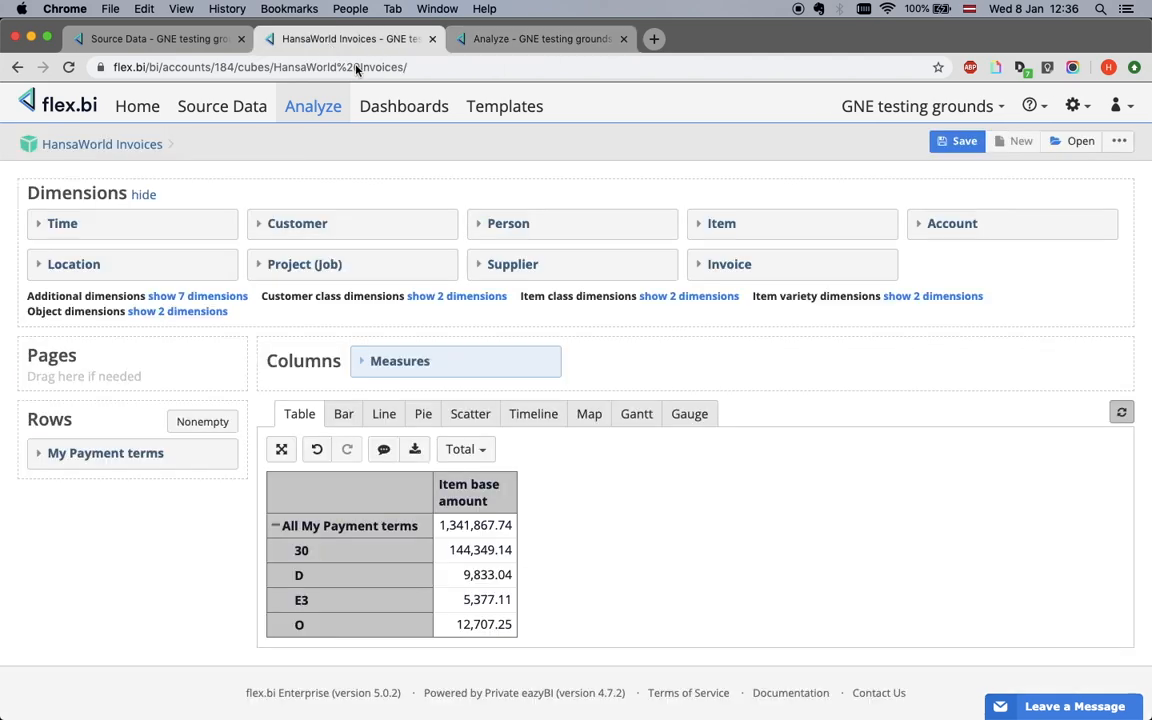
pyautogui.click(224, 106)
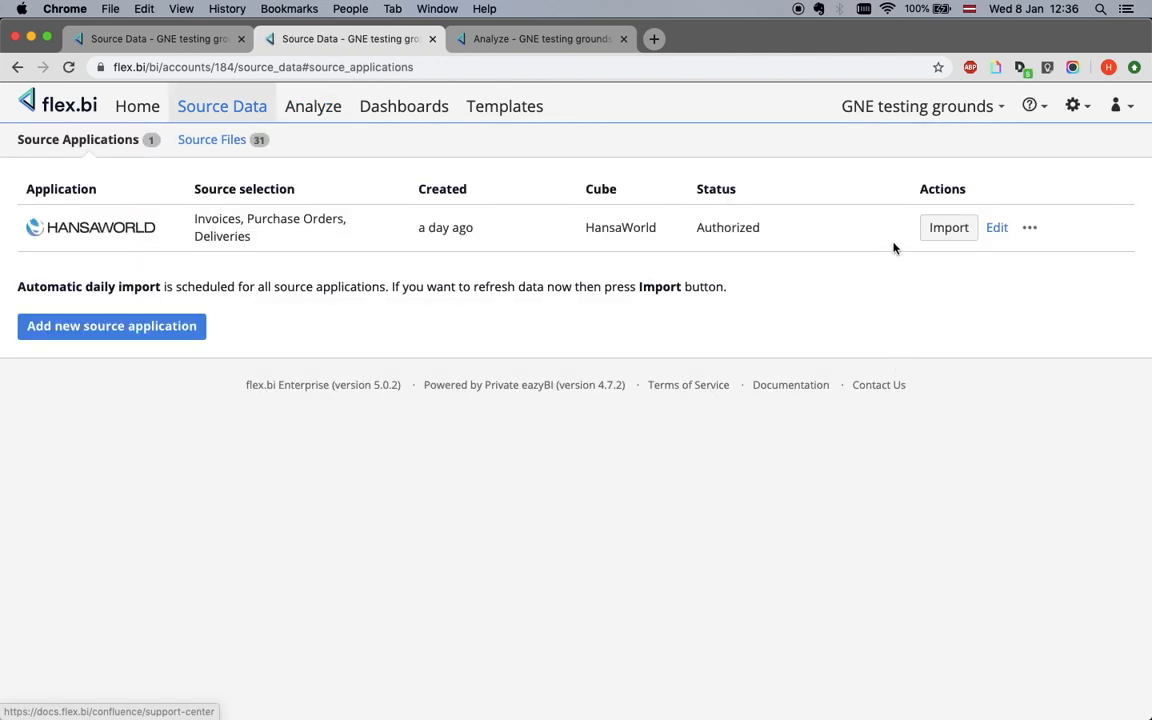
pyautogui.click(933, 228)
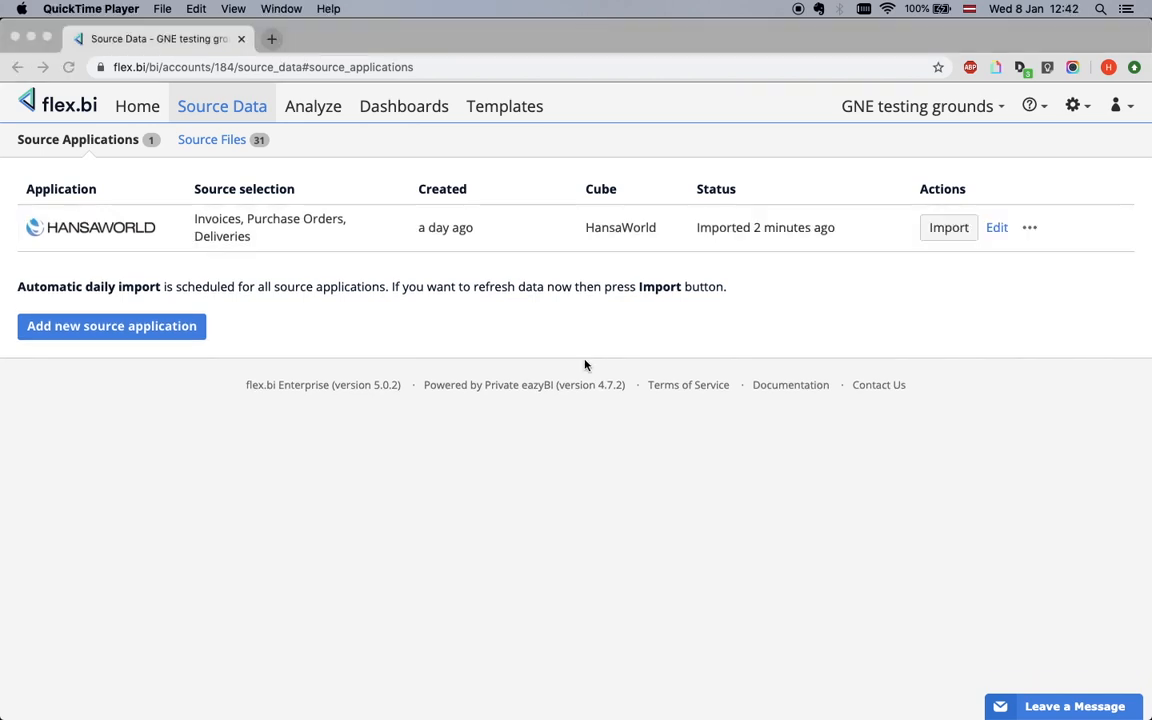
# - Go to the Analyze page and start a new report on the HansaWorld Invoices cube
pyautogui.click(310, 117)
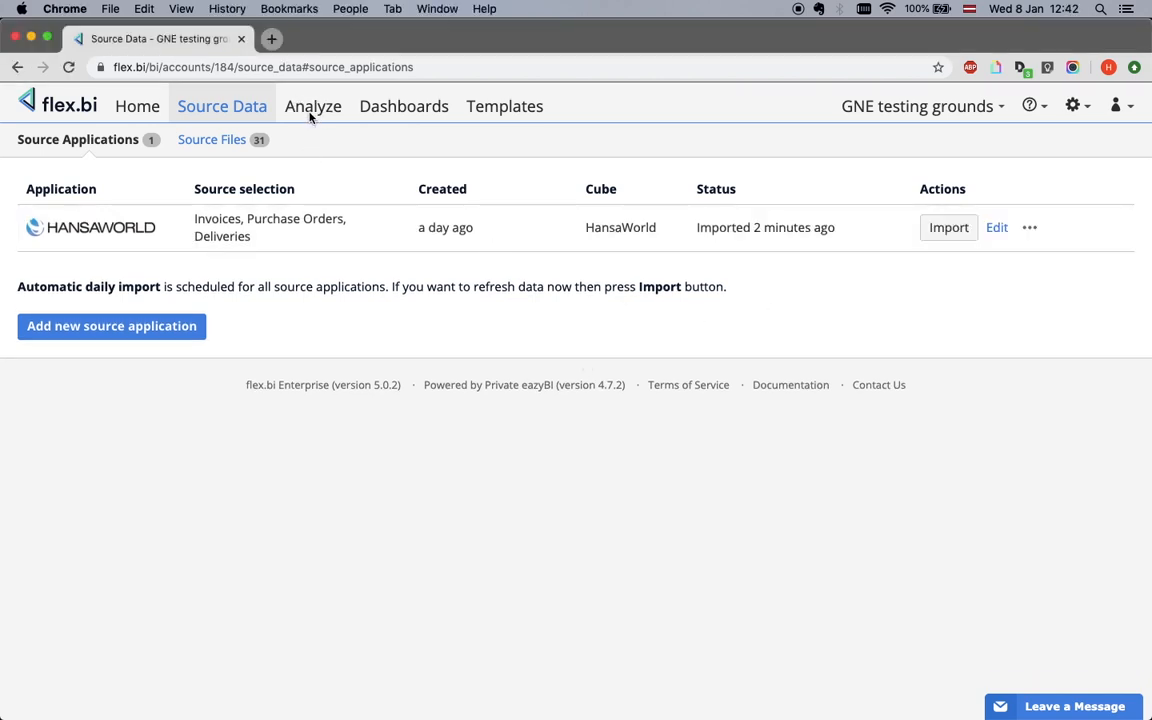
pyautogui.click(310, 117)
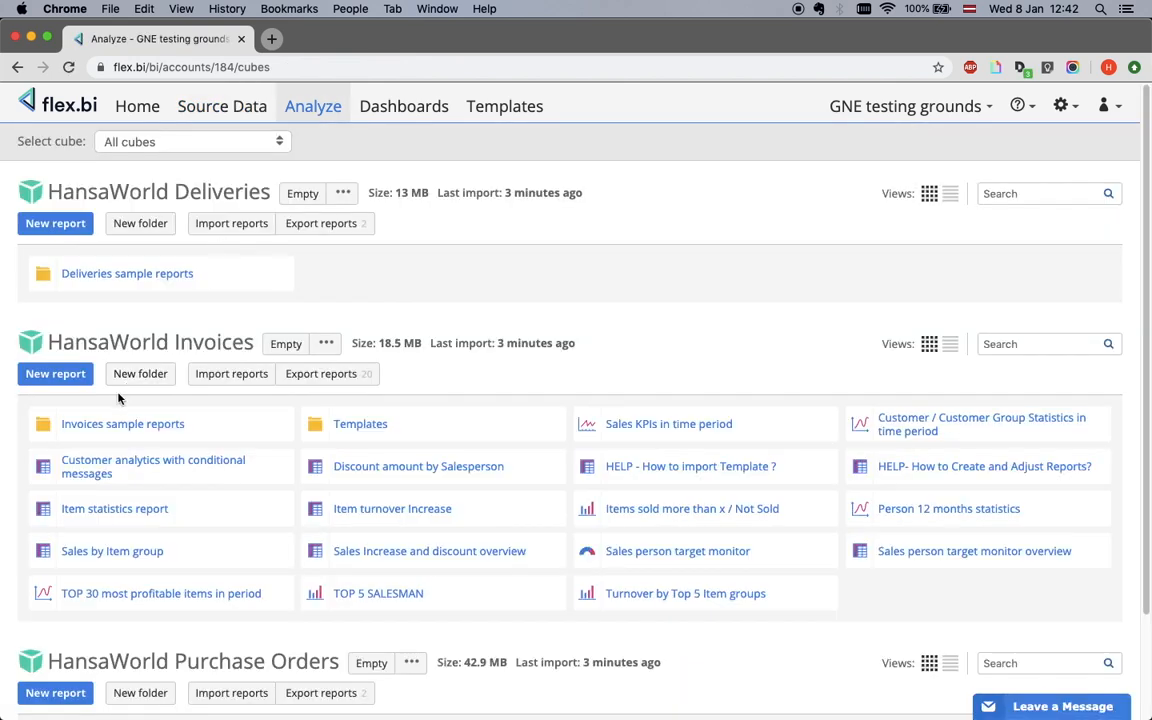
pyautogui.click(70, 345)
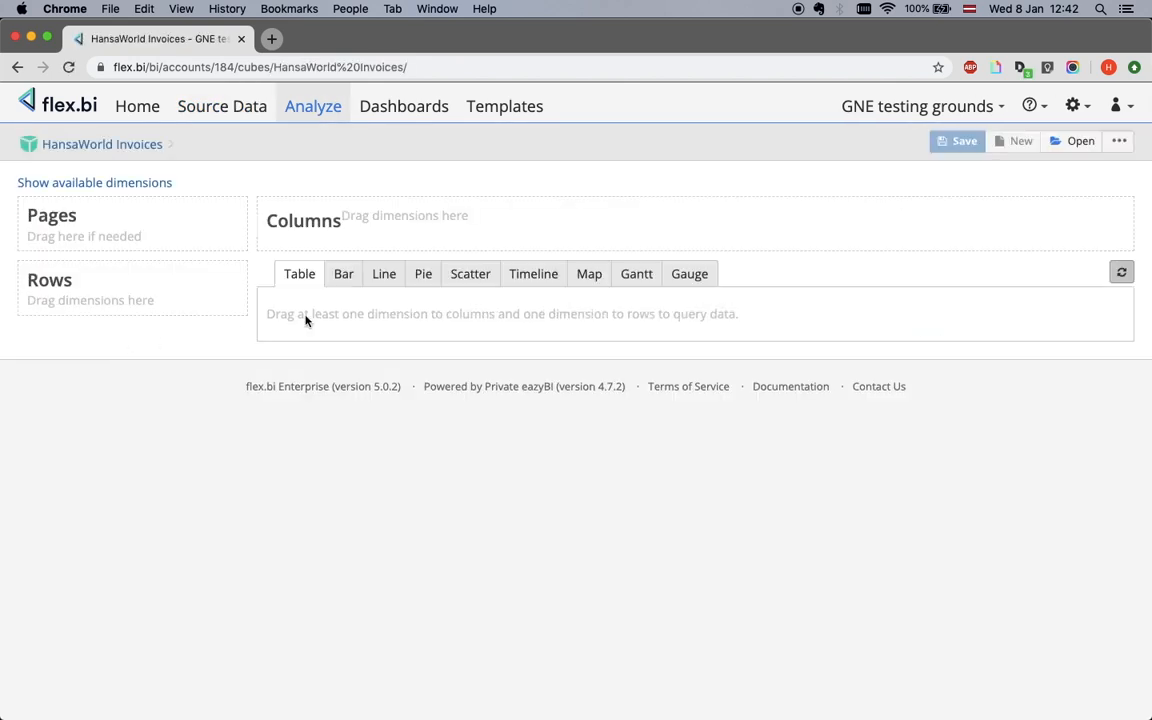
# - Show the custom fields dimensions, add My Payment terms to the report rows and expand All My Payment terms
pyautogui.click(363, 299)
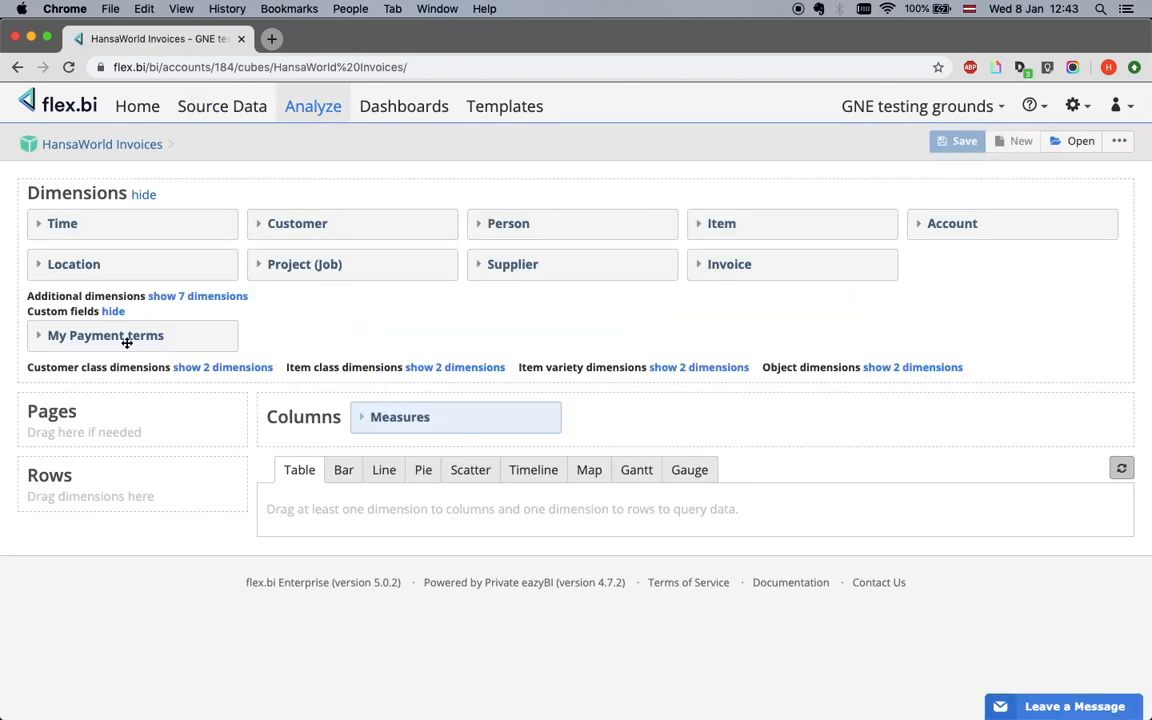
pyautogui.moveTo(123, 337); pyautogui.dragTo(110, 392)
pyautogui.moveTo(120, 448); pyautogui.dragTo(129, 481)
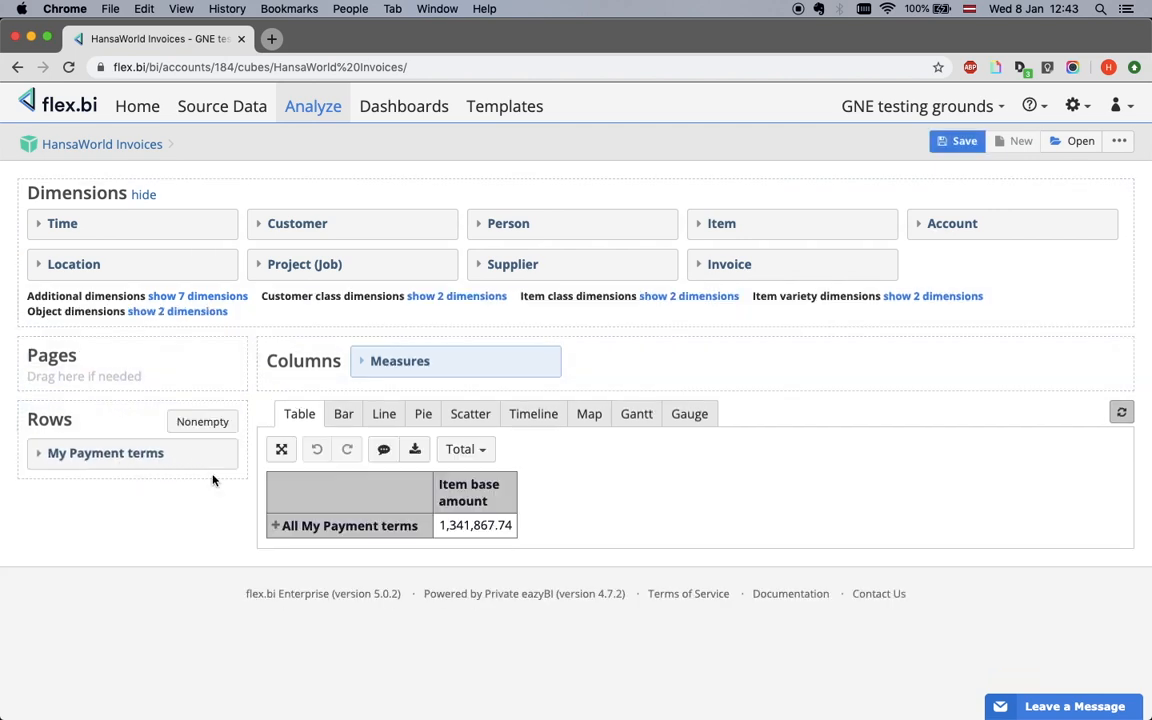
pyautogui.click(272, 528)
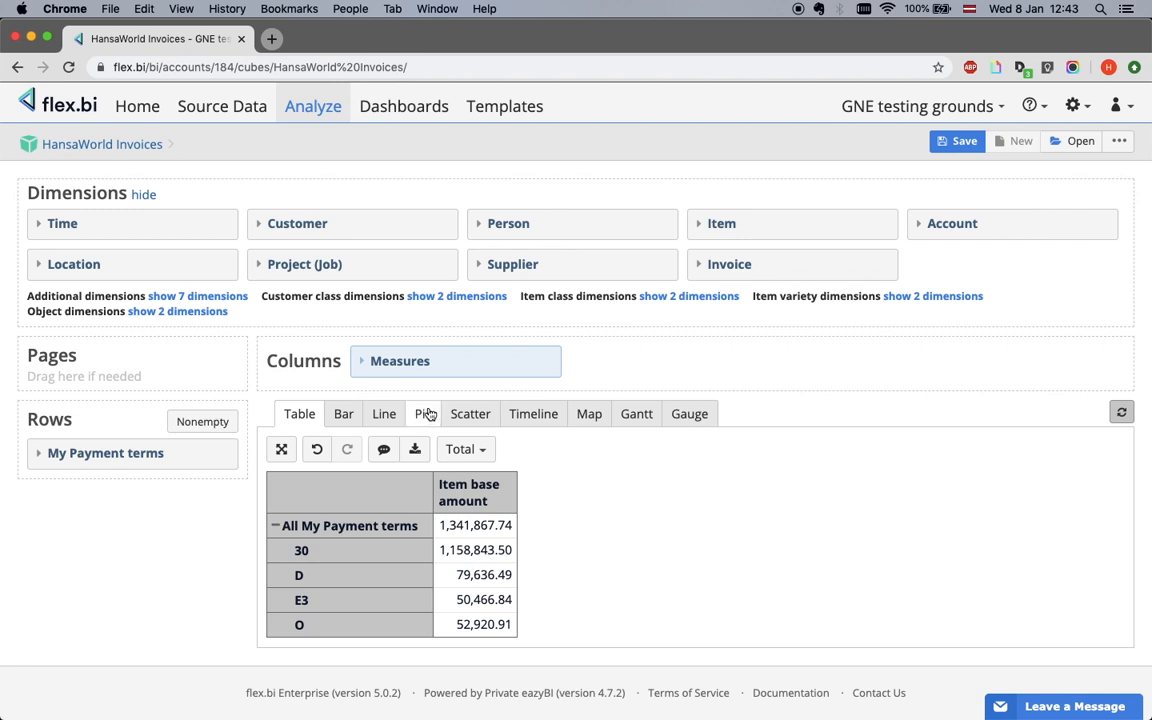
# - Examine the measures available for the report columns and show the help options for documentation and contacting support
pyautogui.click(393, 362)
pyautogui.scroll(-5, 548, 291)
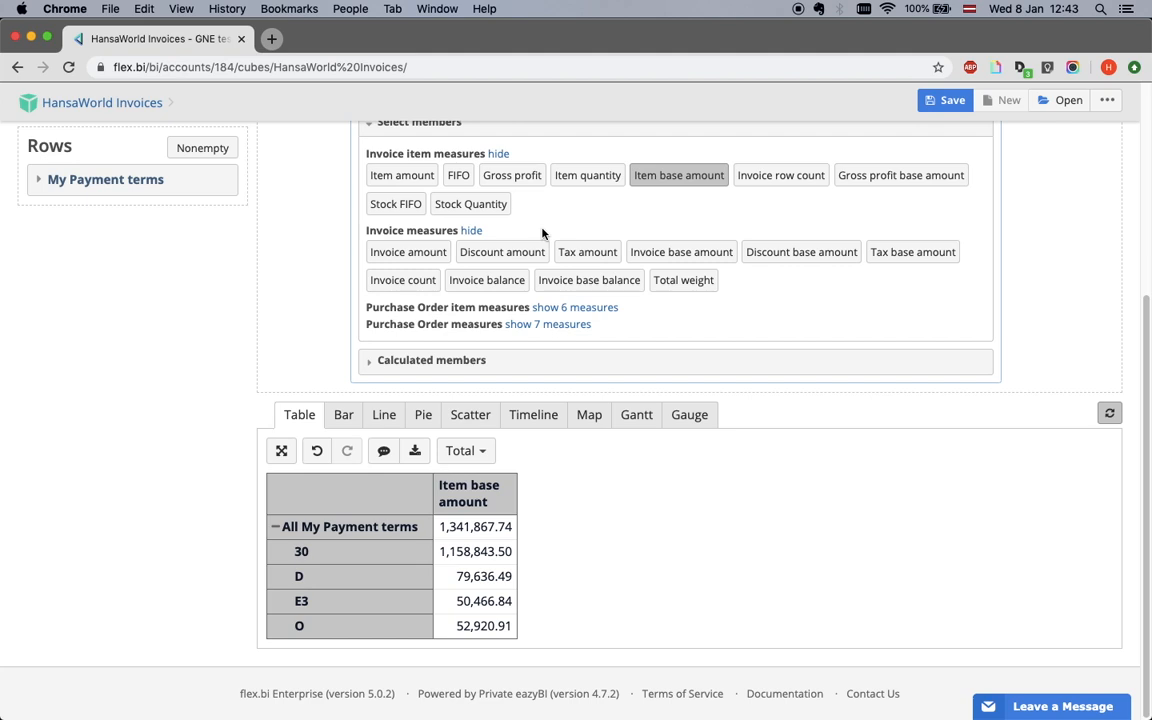
pyautogui.scroll(6, 542, 233)
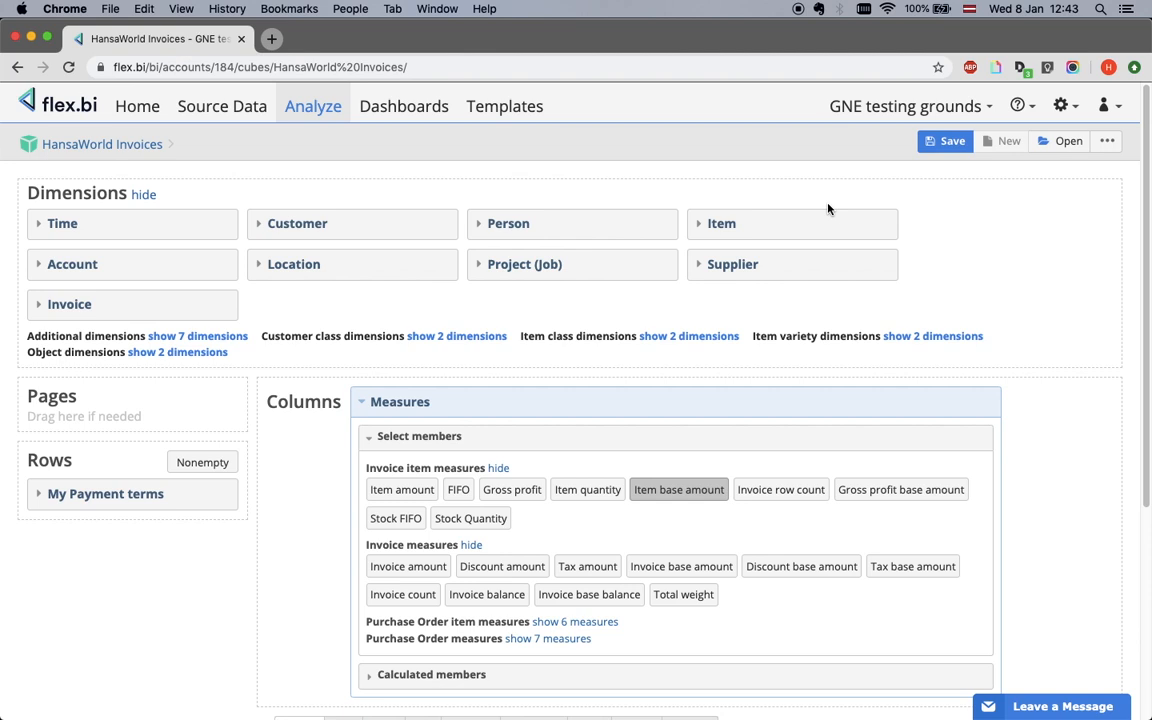
pyautogui.click(1019, 106)
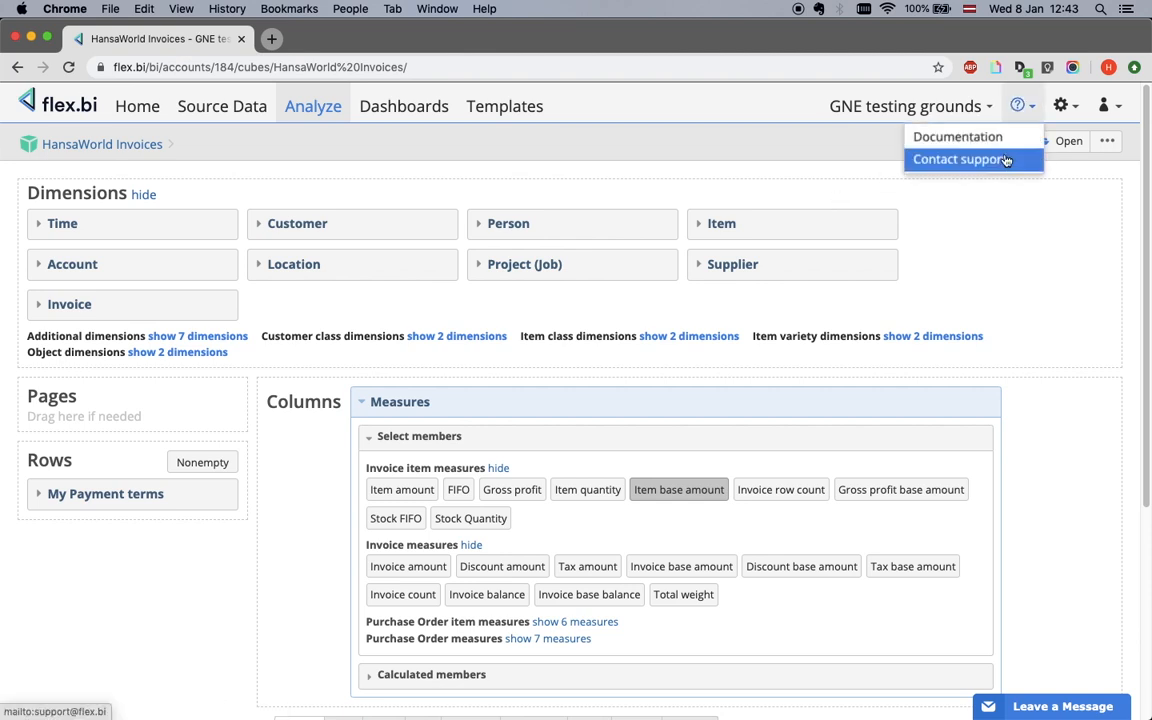